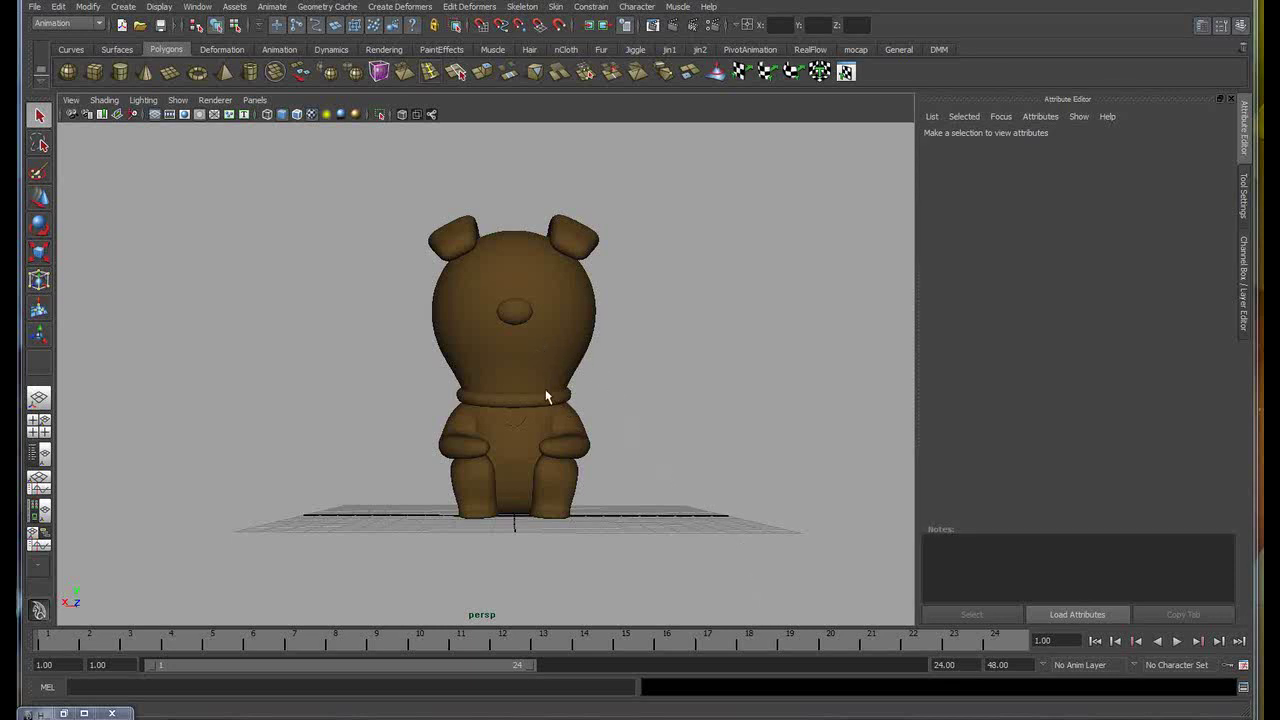
# - Orbit around the dog model to a side view and dismiss the rim light tutorial title note
pyautogui.moveTo(540, 410)
pyautogui.keyDown('alt'); pyautogui.mouseDown()
pyautogui.moveTo(491, 423)
pyautogui.moveTo(595, 413)
pyautogui.mouseUp(); pyautogui.keyUp('alt')
pyautogui.moveTo(602, 338)
pyautogui.mouseDown()
pyautogui.moveTo(500, 457)
pyautogui.moveTo(545, 447)
pyautogui.mouseUp()
pyautogui.click(591, 411)
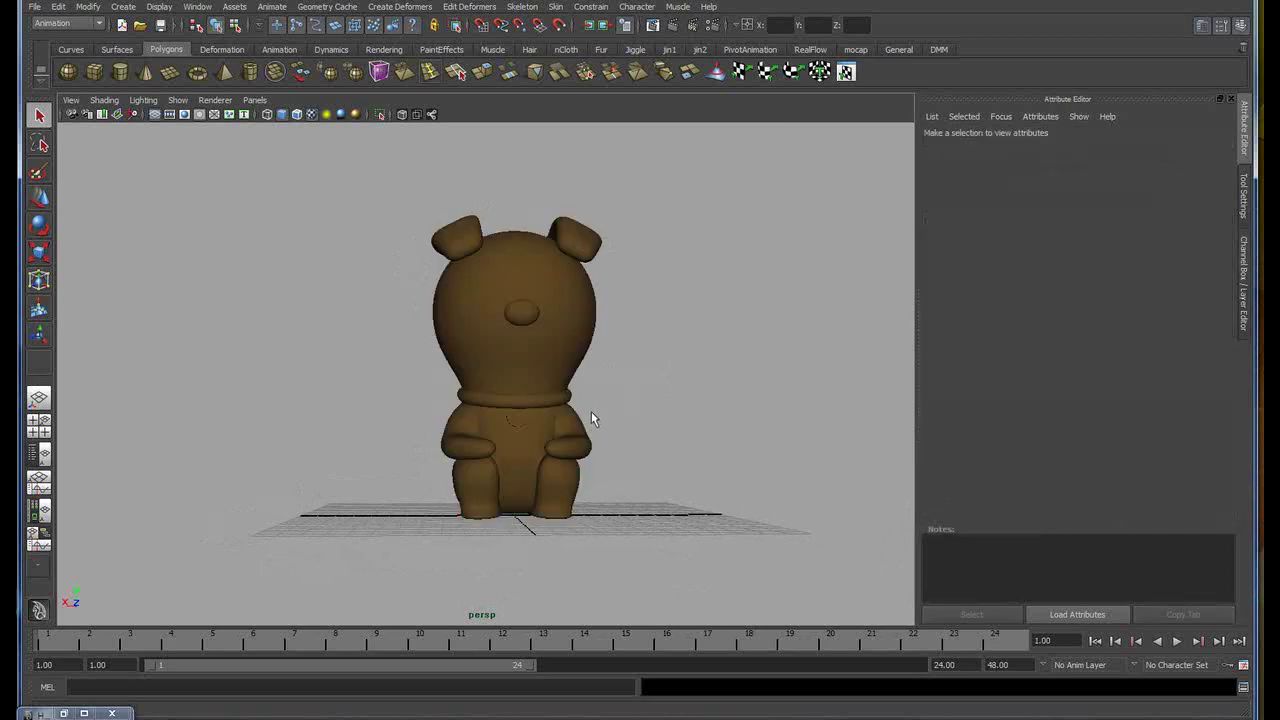
pyautogui.moveTo(591, 411)
pyautogui.keyDown('alt'); pyautogui.mouseDown()
pyautogui.moveTo(455, 424)
pyautogui.moveTo(617, 429)
pyautogui.moveTo(598, 429)
pyautogui.mouseUp(); pyautogui.keyUp('alt')
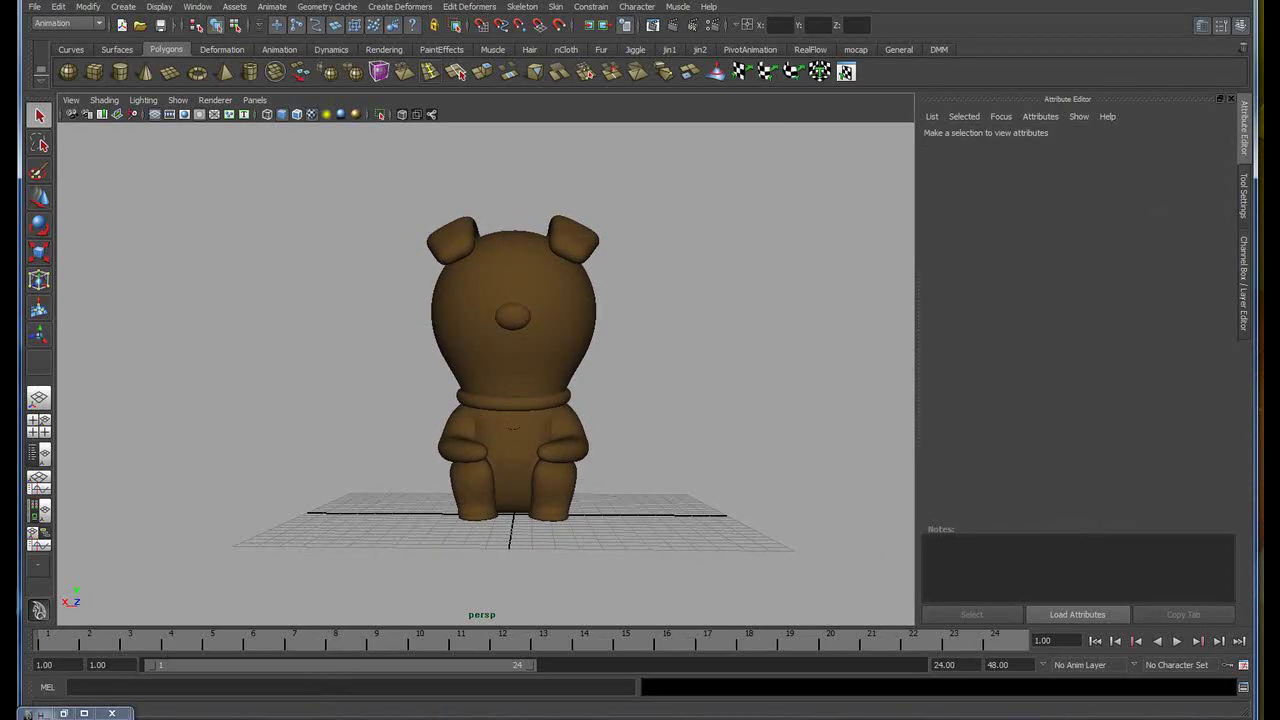
pyautogui.hotkey('alt', 'Tab')
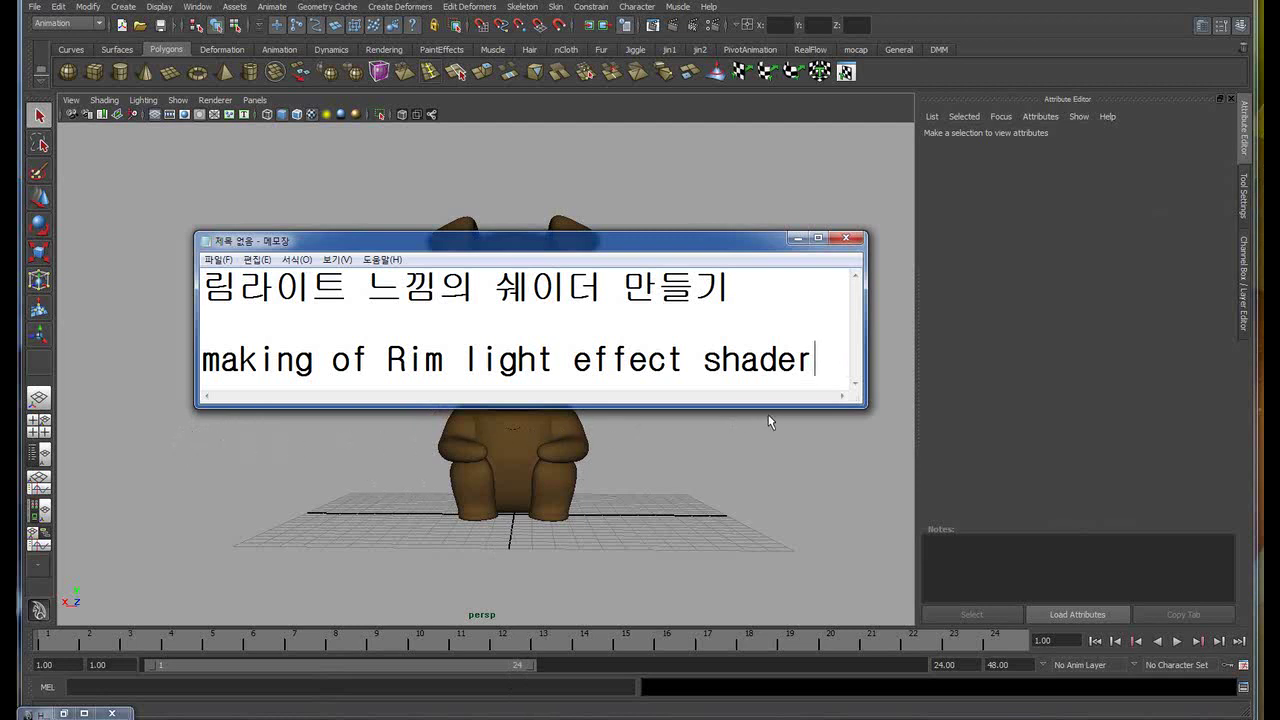
pyautogui.click(603, 419)
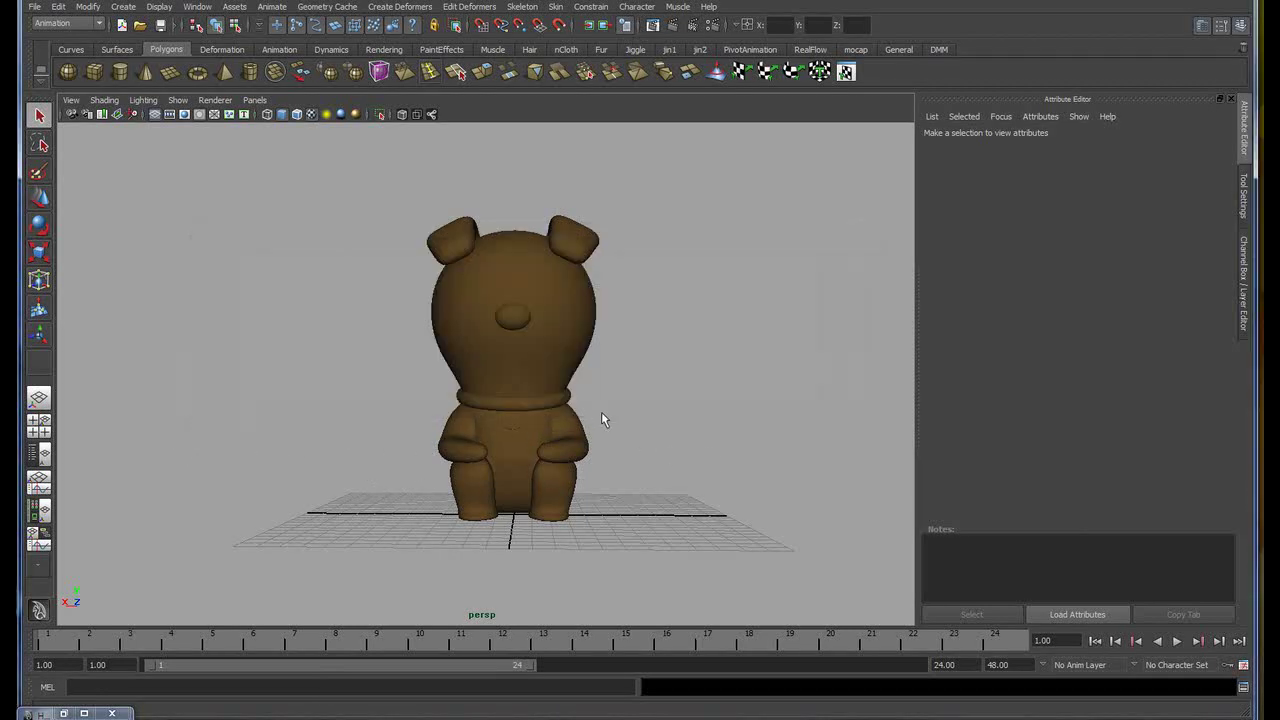
pyautogui.moveTo(565, 410)
pyautogui.keyDown('alt'); pyautogui.mouseDown()
pyautogui.moveTo(626, 400)
pyautogui.moveTo(569, 427)
pyautogui.mouseUp(); pyautogui.keyUp('alt')
# - Open Hypershade enlarged, show its node creation list, and clear the work area
pyautogui.click(63, 713)
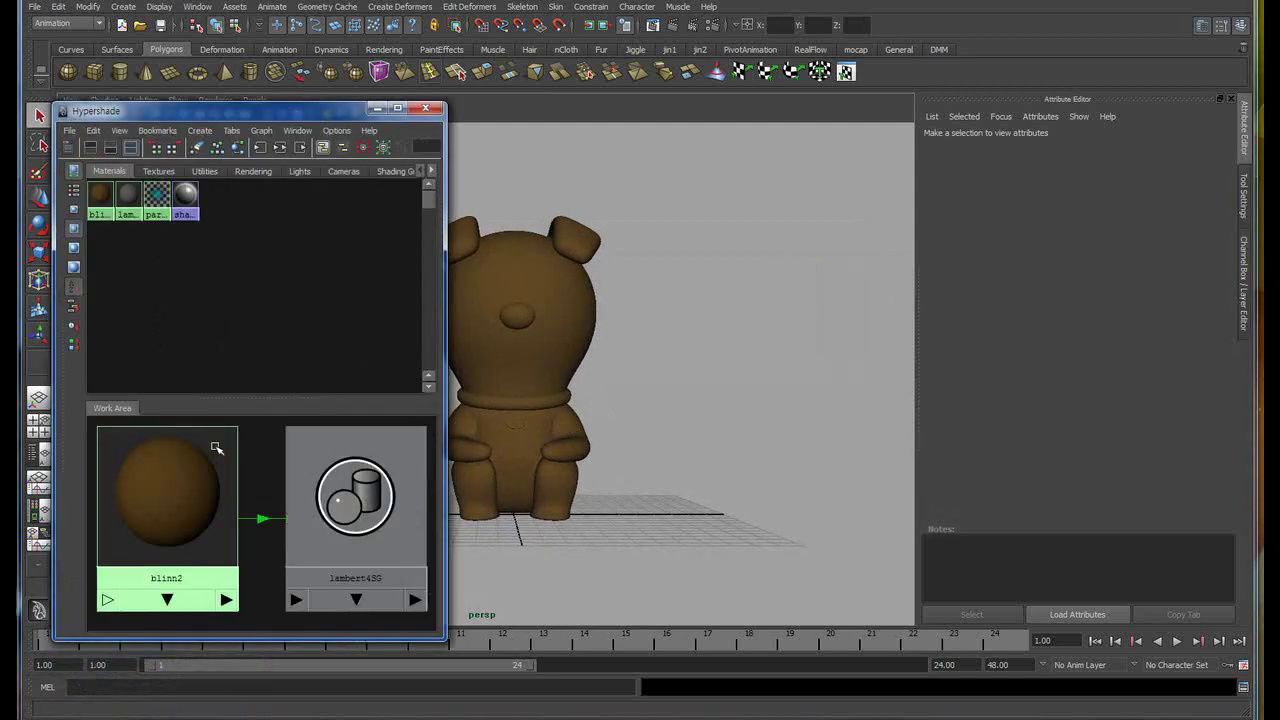
pyautogui.moveTo(257, 399); pyautogui.dragTo(250, 333)
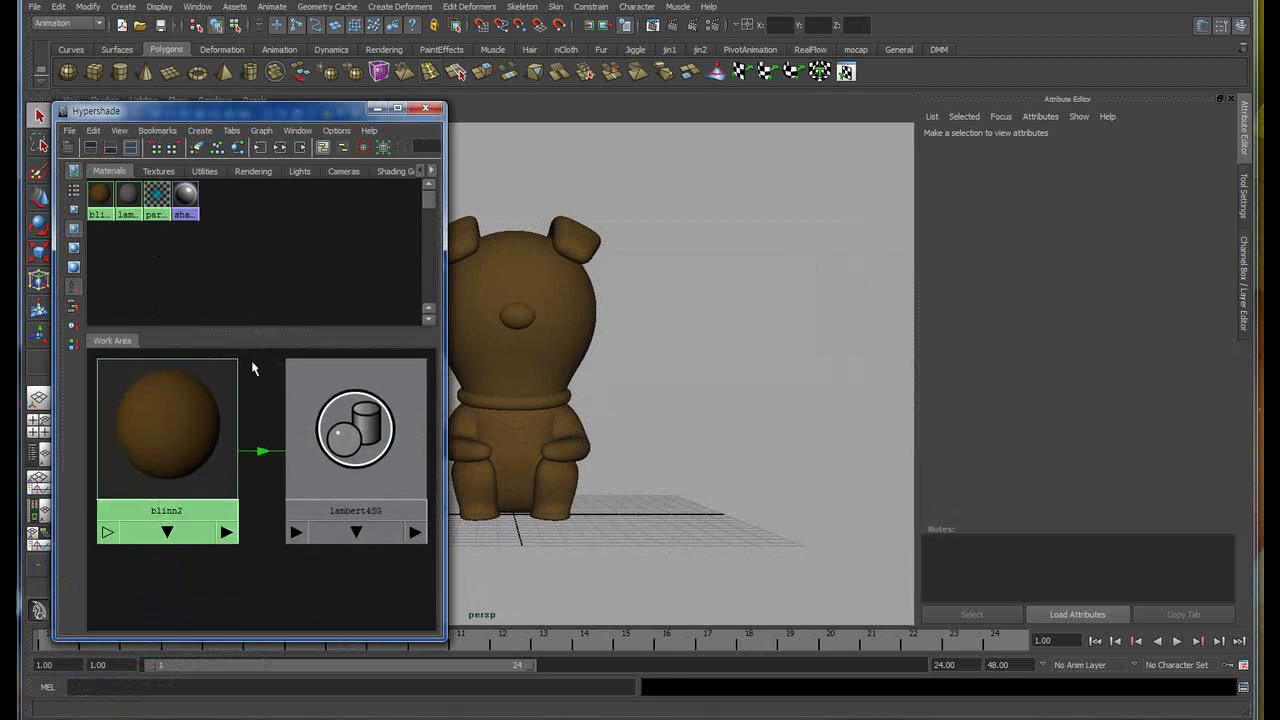
pyautogui.moveTo(177, 443); pyautogui.dragTo(410, 381, button='middle')
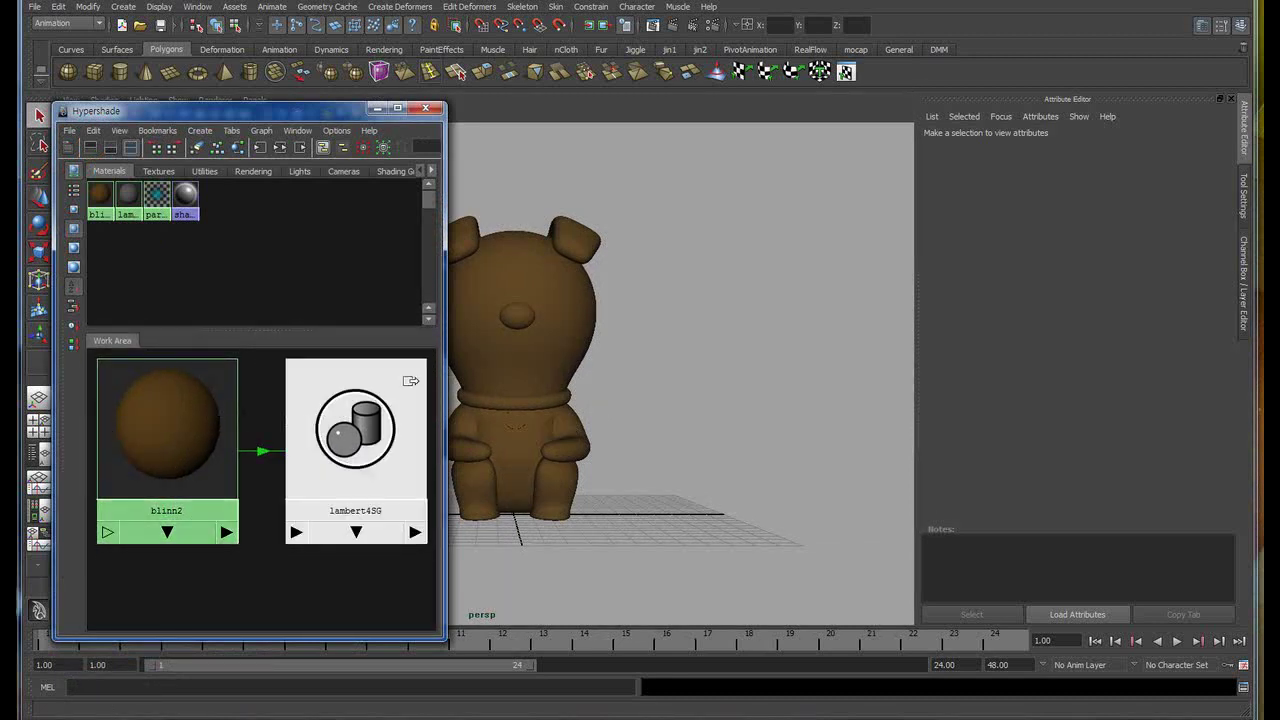
pyautogui.moveTo(447, 352); pyautogui.dragTo(737, 366)
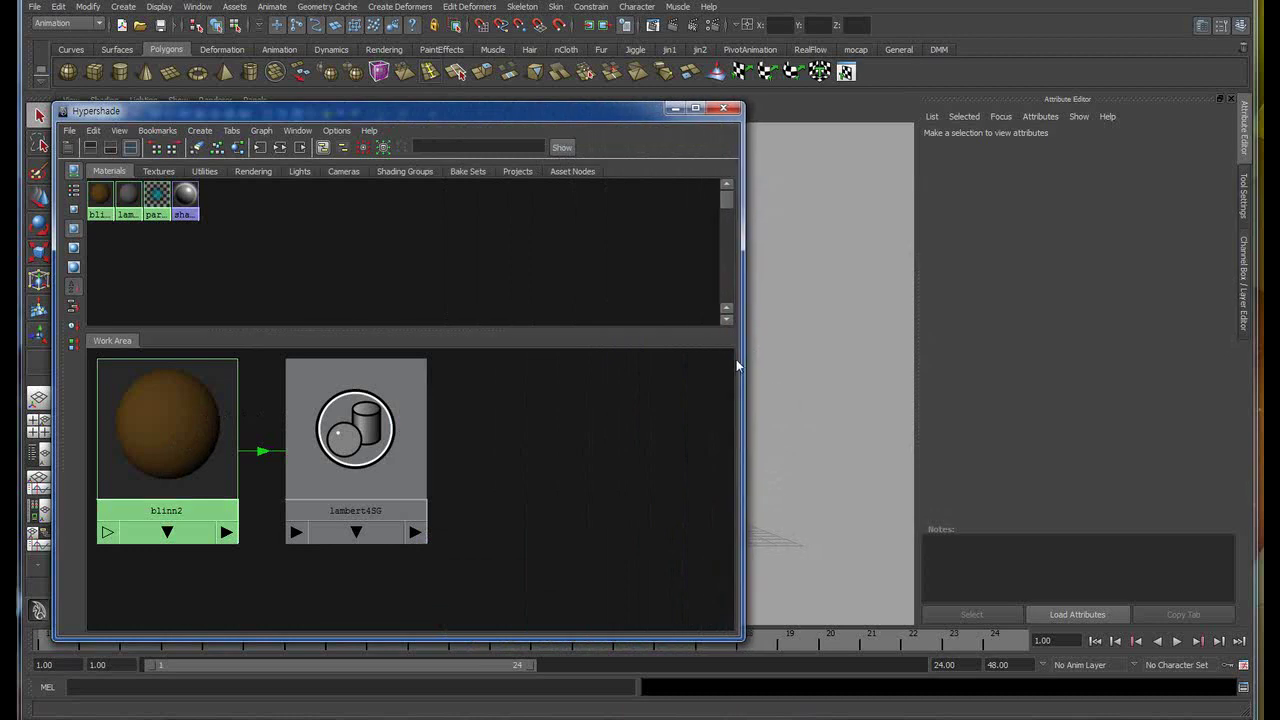
pyautogui.moveTo(410, 118); pyautogui.dragTo(479, 90)
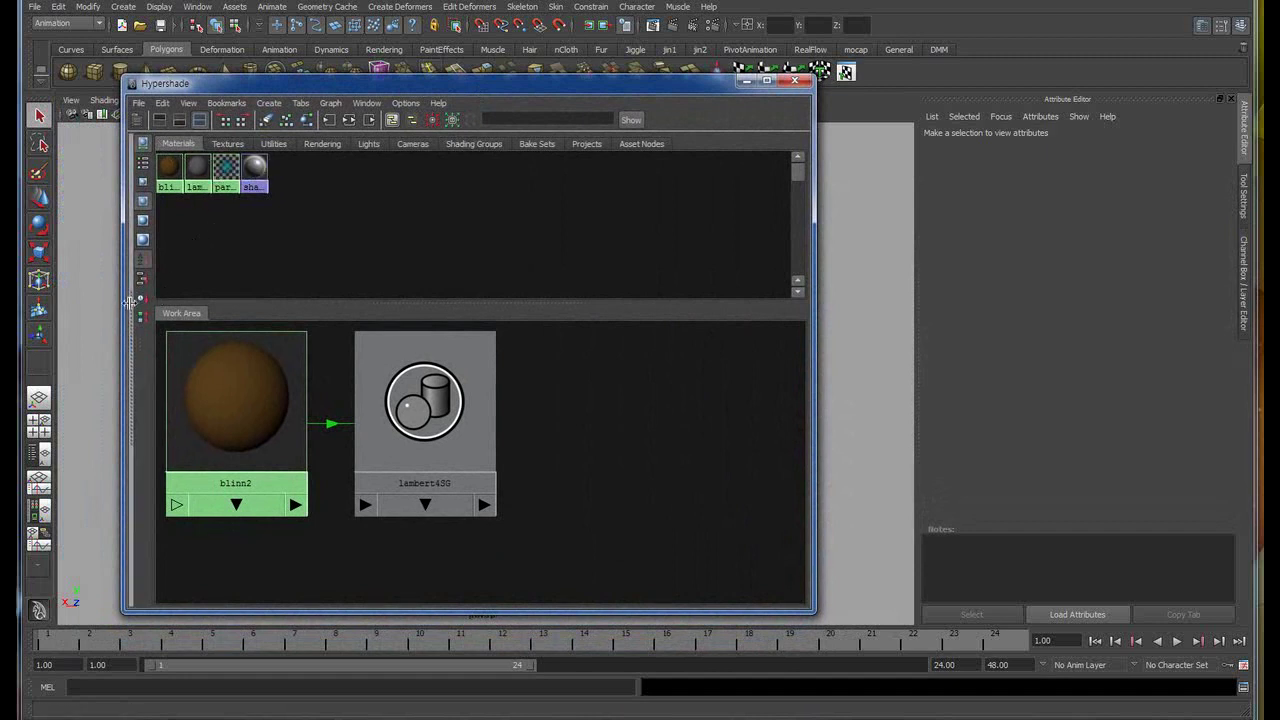
pyautogui.moveTo(126, 304); pyautogui.dragTo(416, 298)
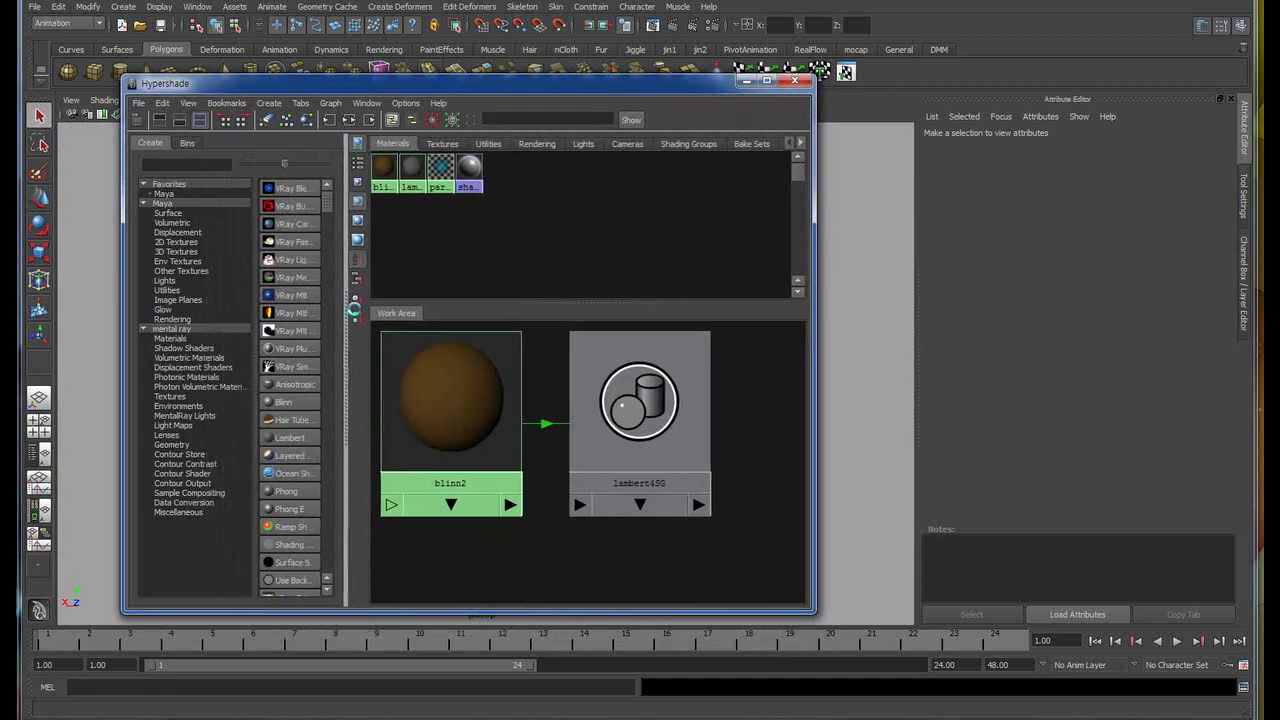
pyautogui.keyDown('alt'); pyautogui.moveTo(500, 380); pyautogui.dragTo(591, 408, button='middle'); pyautogui.keyUp('alt')
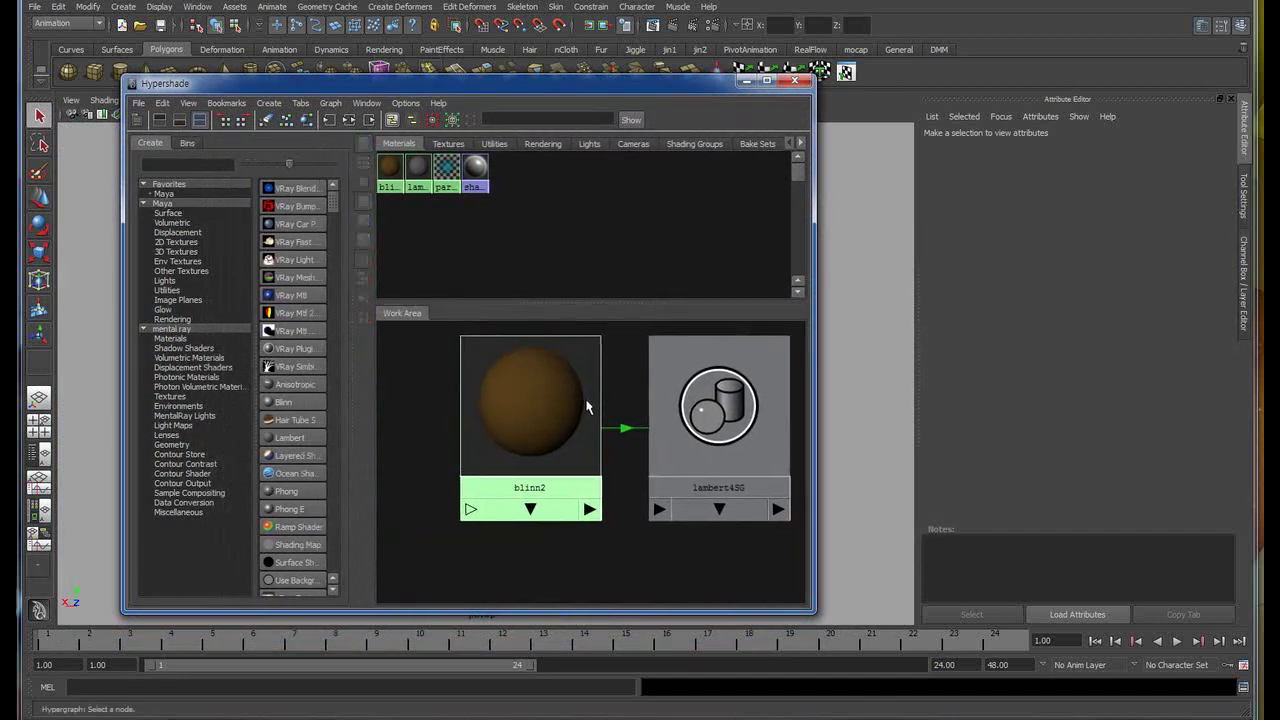
pyautogui.click(267, 120)
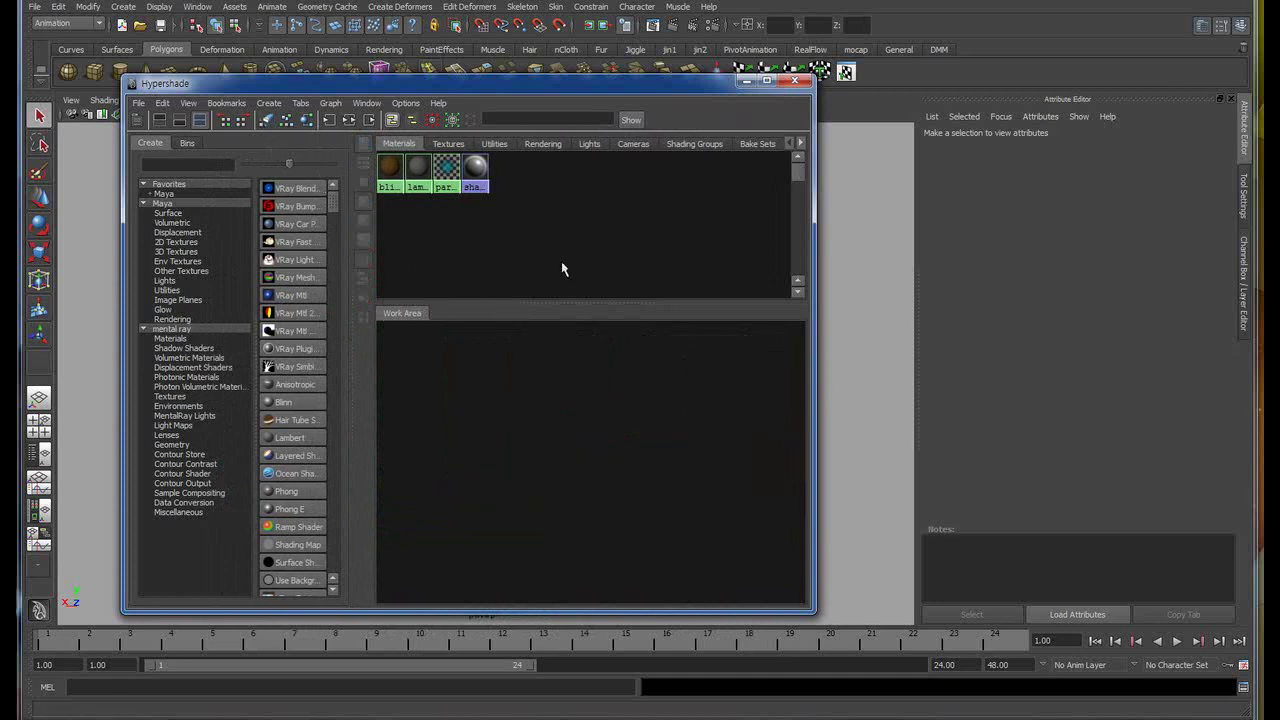
# - Create a samplerInfo node from a 'sa' search and place it in the work area
pyautogui.moveTo(602, 302); pyautogui.dragTo(619, 242)
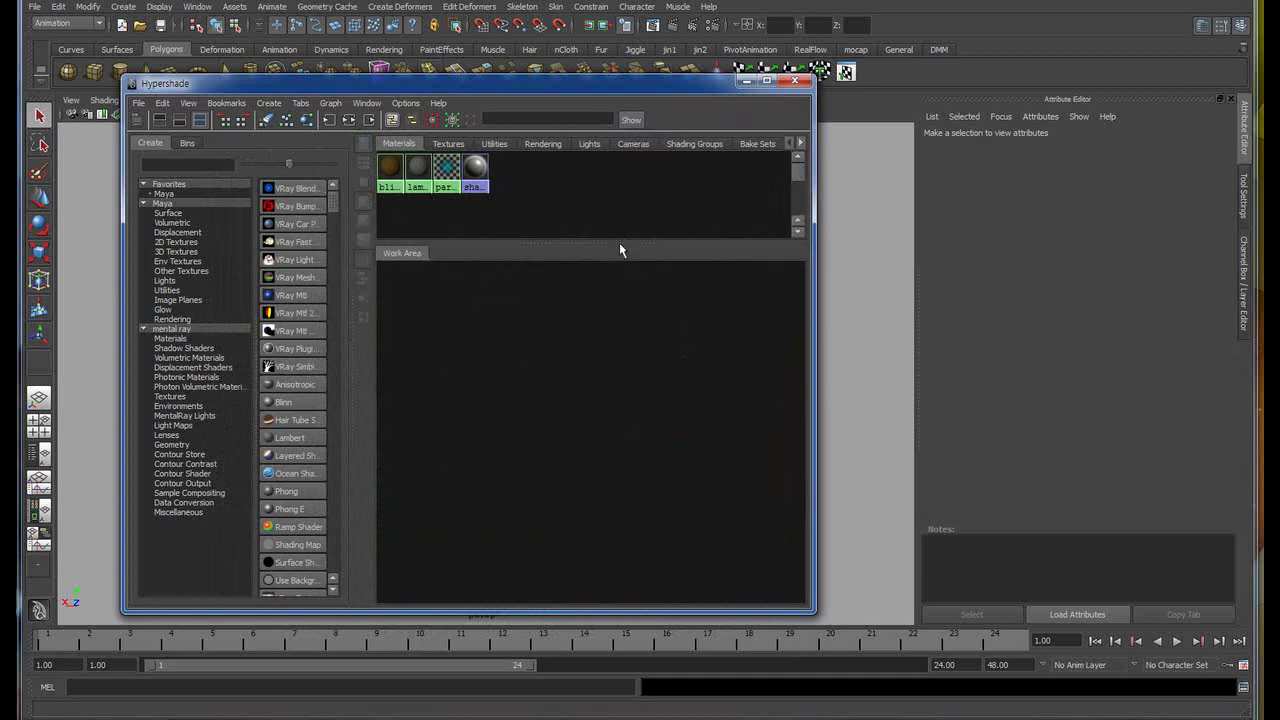
pyautogui.click(186, 165)
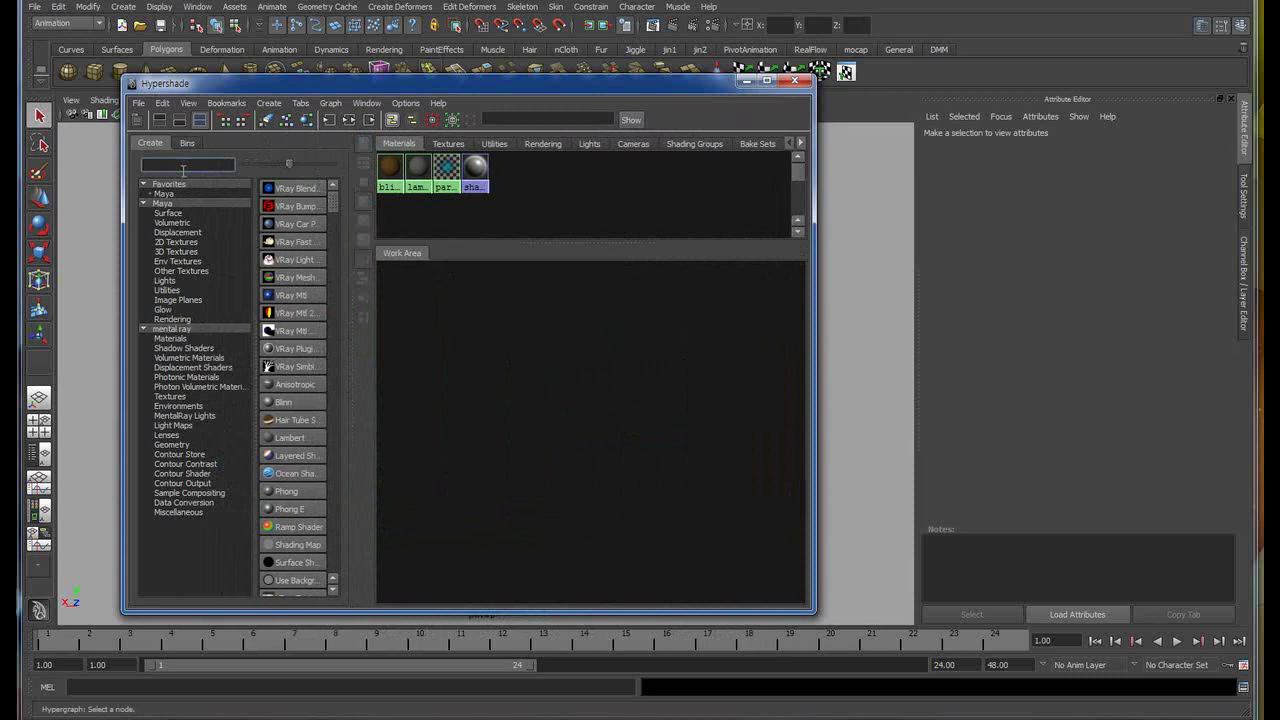
pyautogui.write('sam')
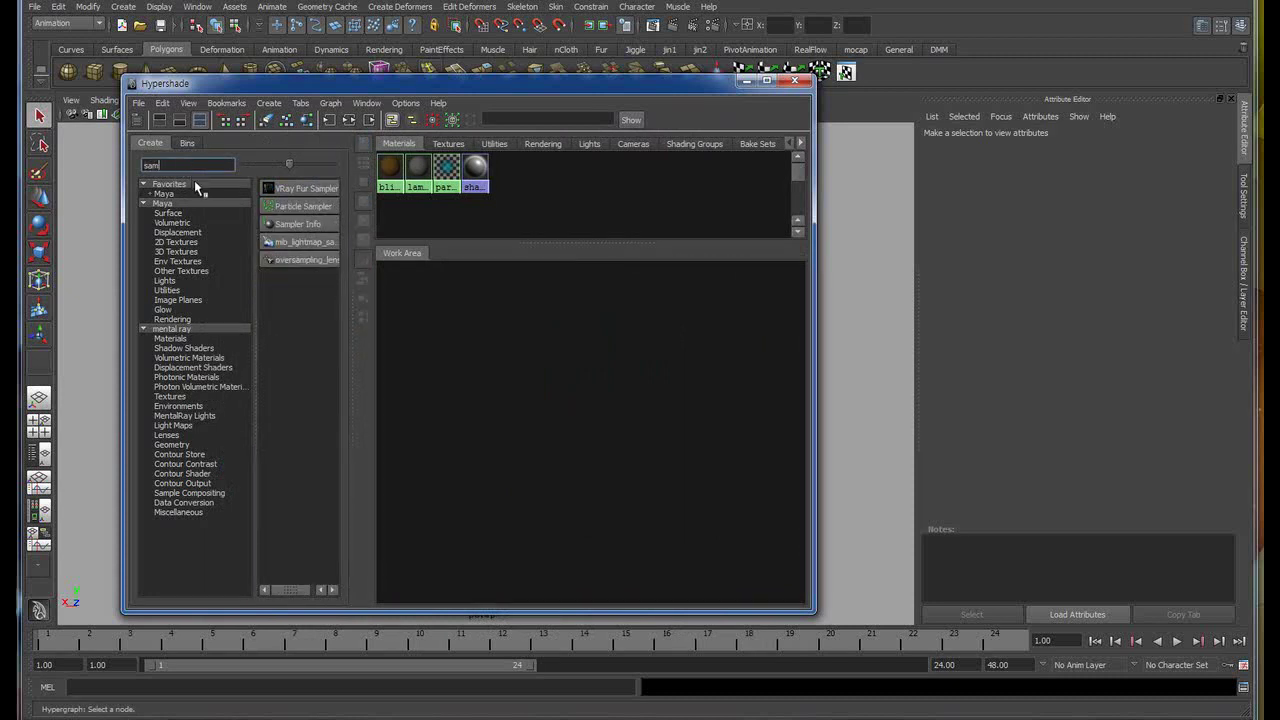
pyautogui.click(296, 224)
pyautogui.moveTo(458, 358); pyautogui.dragTo(510, 381)
pyautogui.click(400, 330)
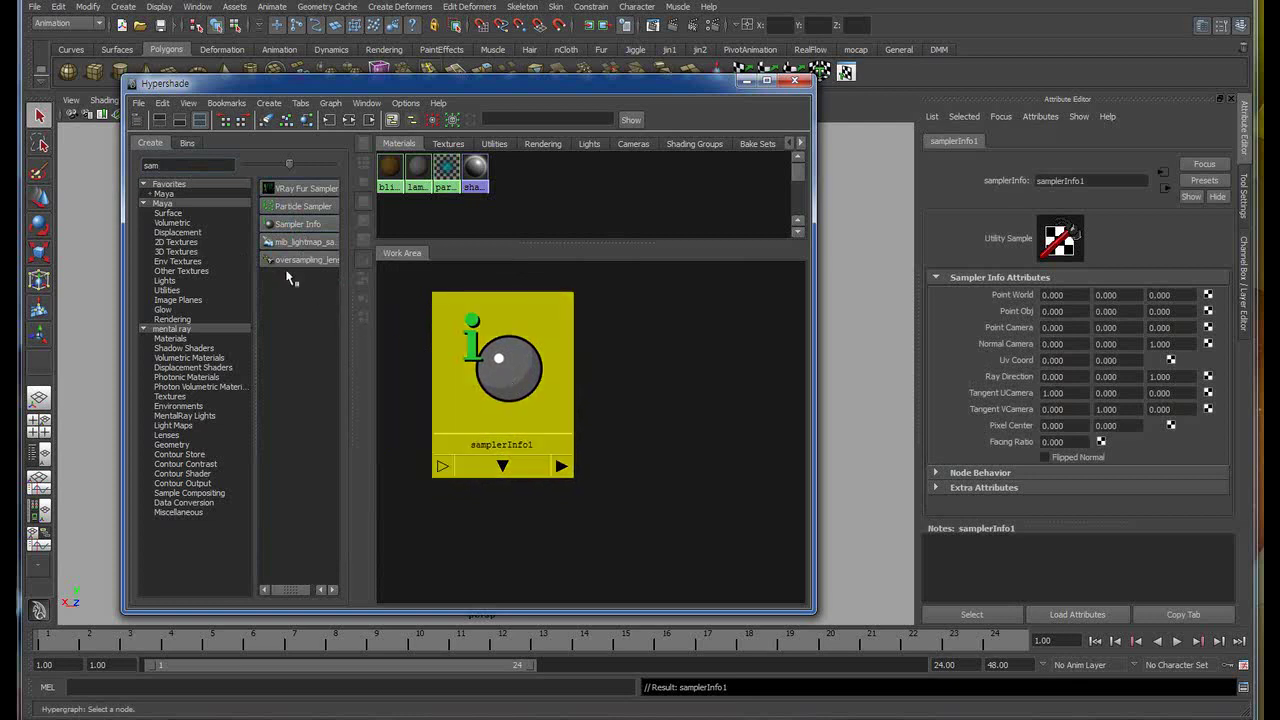
# - Create a ramp texture from a 'ram' search and place it beside samplerInfo1
pyautogui.doubleClick(193, 167)
pyautogui.write('ram')
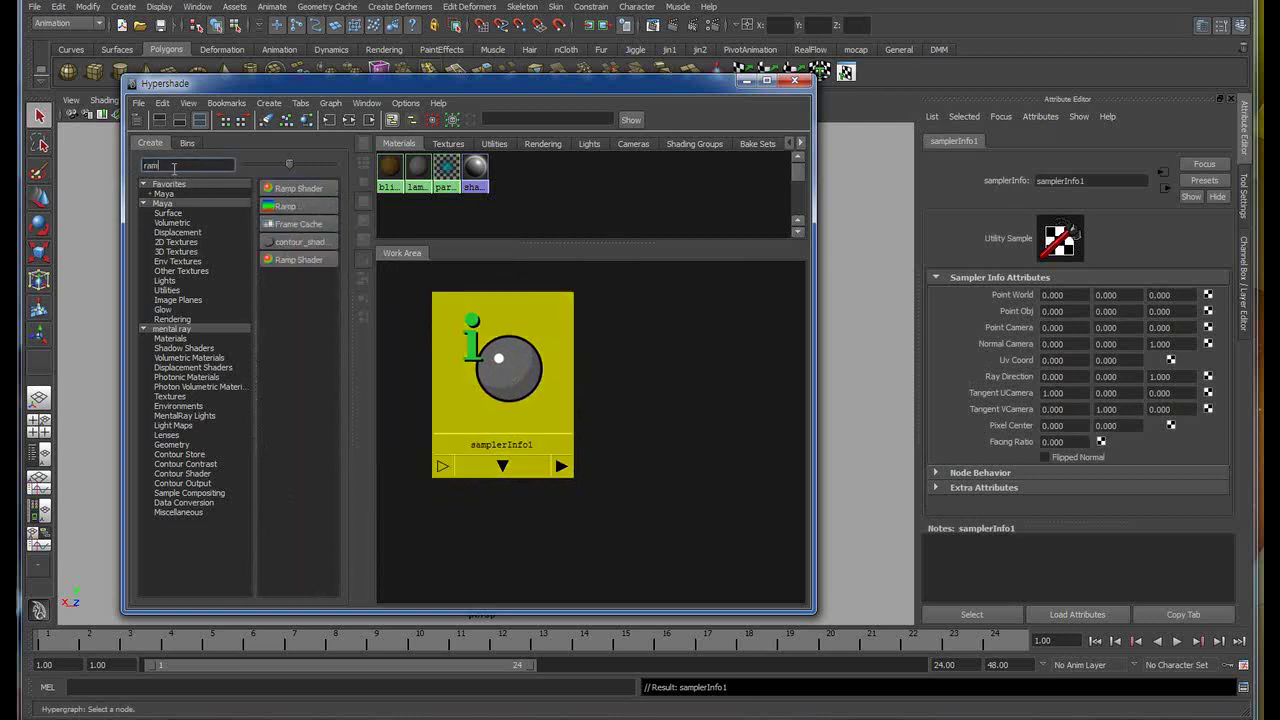
pyautogui.click(300, 210)
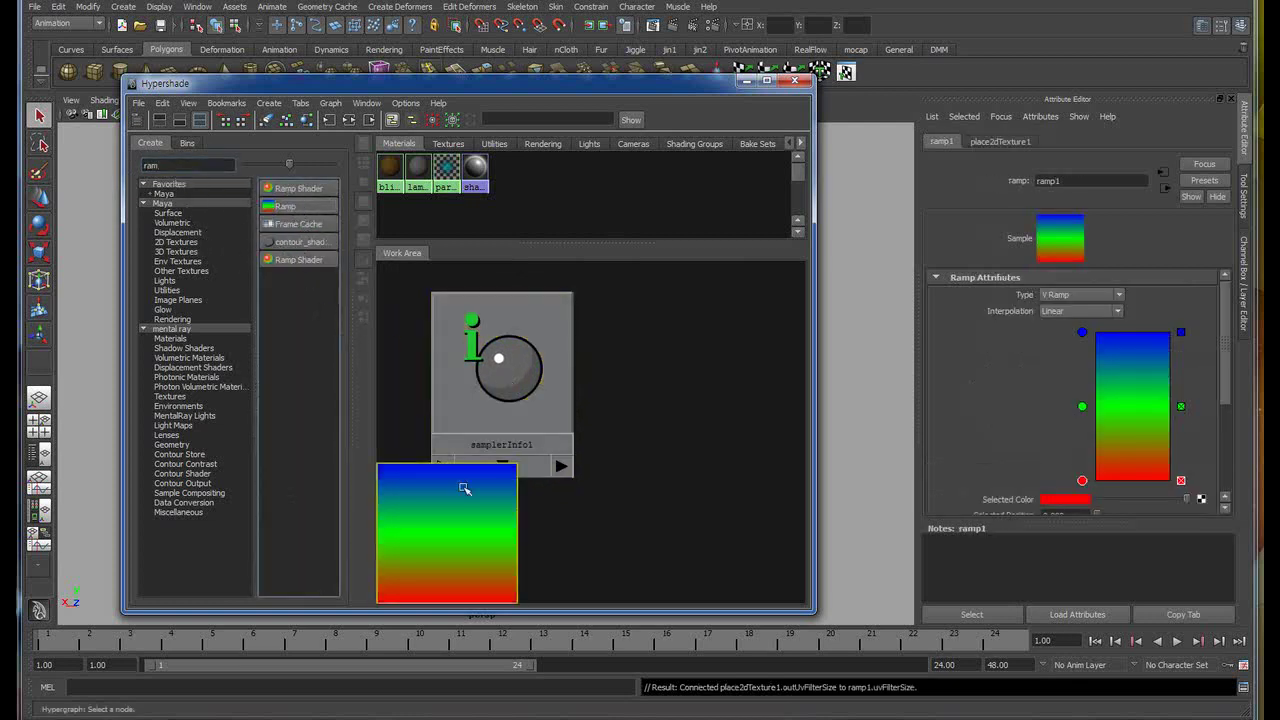
pyautogui.moveTo(478, 534)
pyautogui.mouseDown()
pyautogui.moveTo(581, 531)
pyautogui.moveTo(696, 364)
pyautogui.mouseUp()
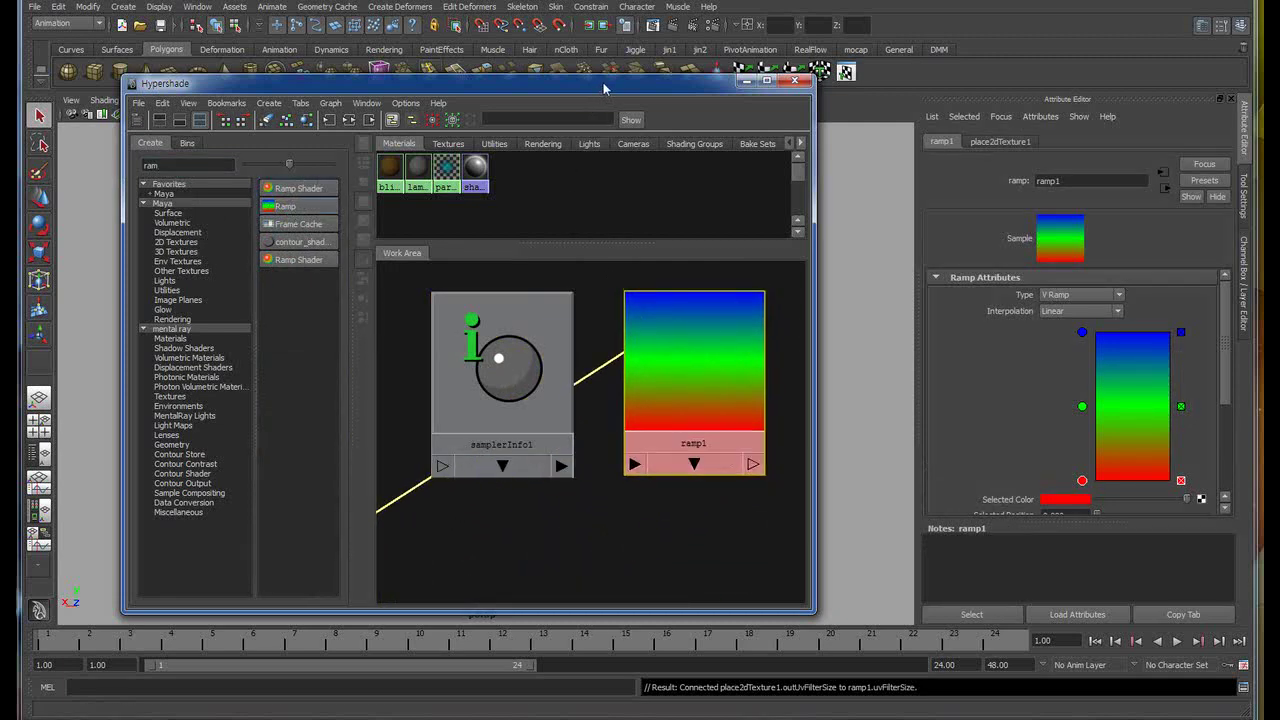
pyautogui.moveTo(603, 90); pyautogui.dragTo(507, 292)
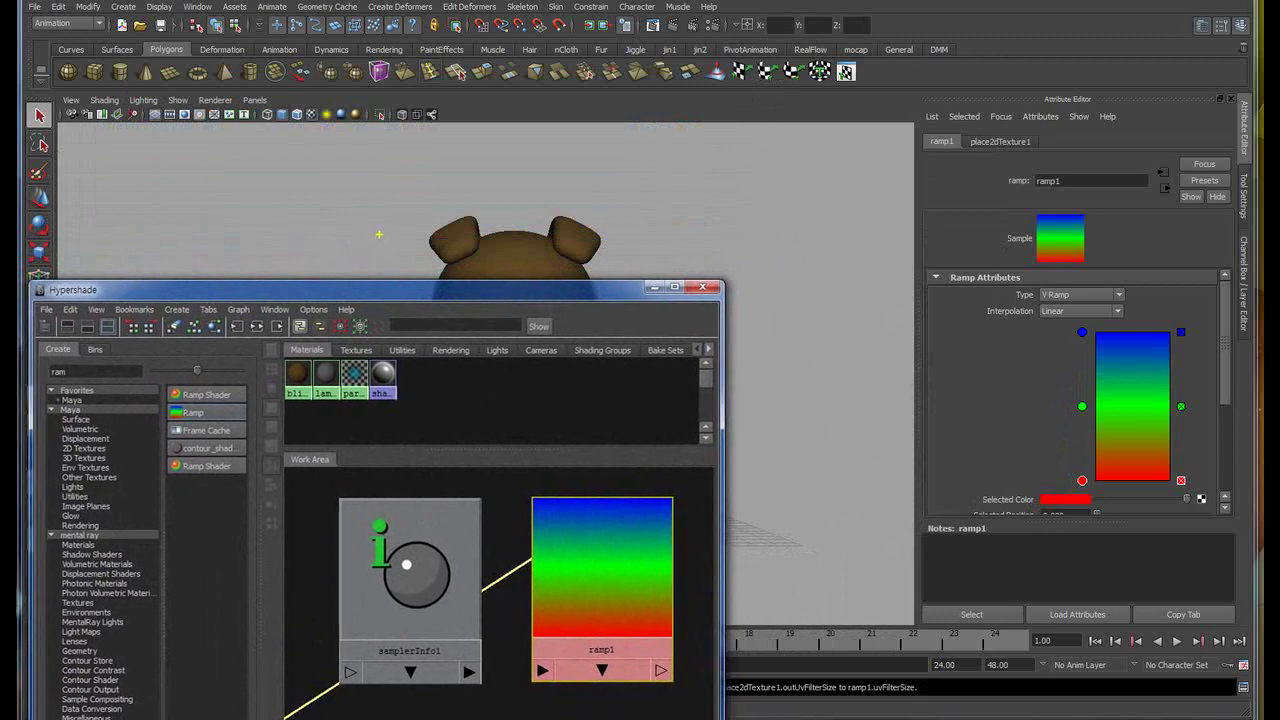
pyautogui.moveTo(415, 537)
pyautogui.mouseDown(button='middle')
pyautogui.moveTo(354, 243)
pyautogui.moveTo(322, 207)
pyautogui.mouseUp(button='middle')
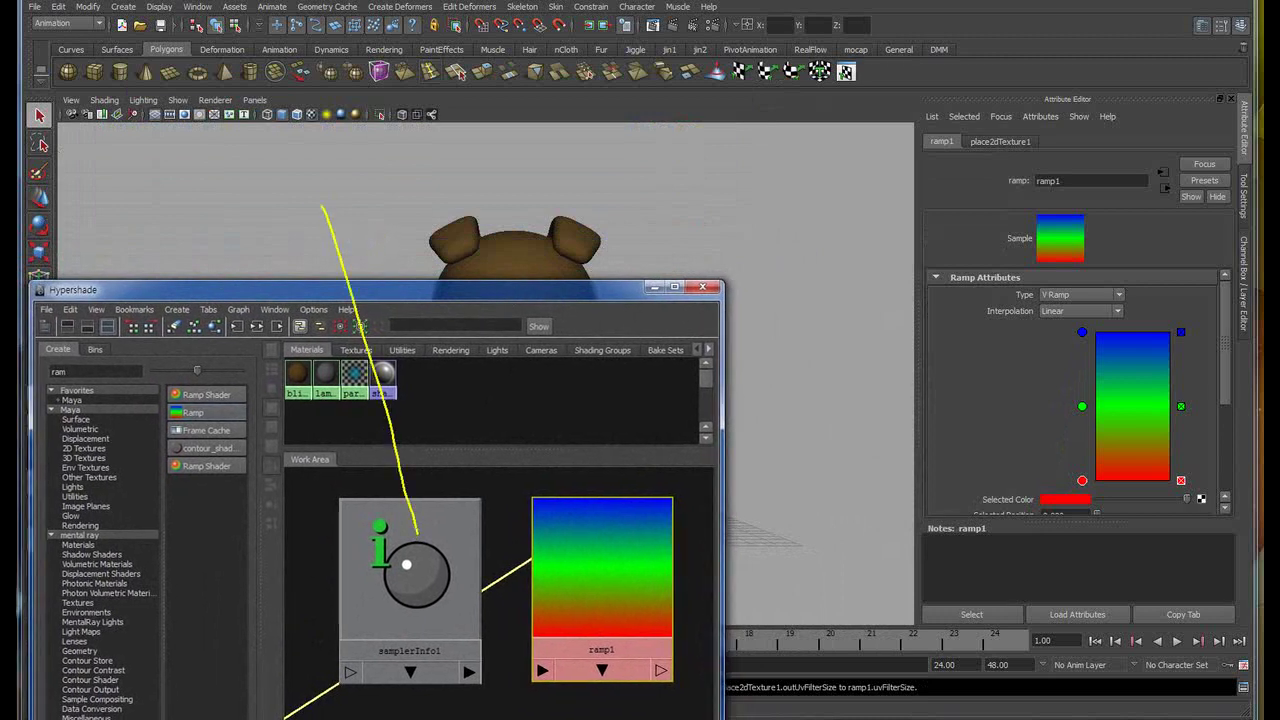
pyautogui.moveTo(318, 205); pyautogui.dragTo(362, 226)
pyautogui.moveTo(308, 138); pyautogui.dragTo(285, 185)
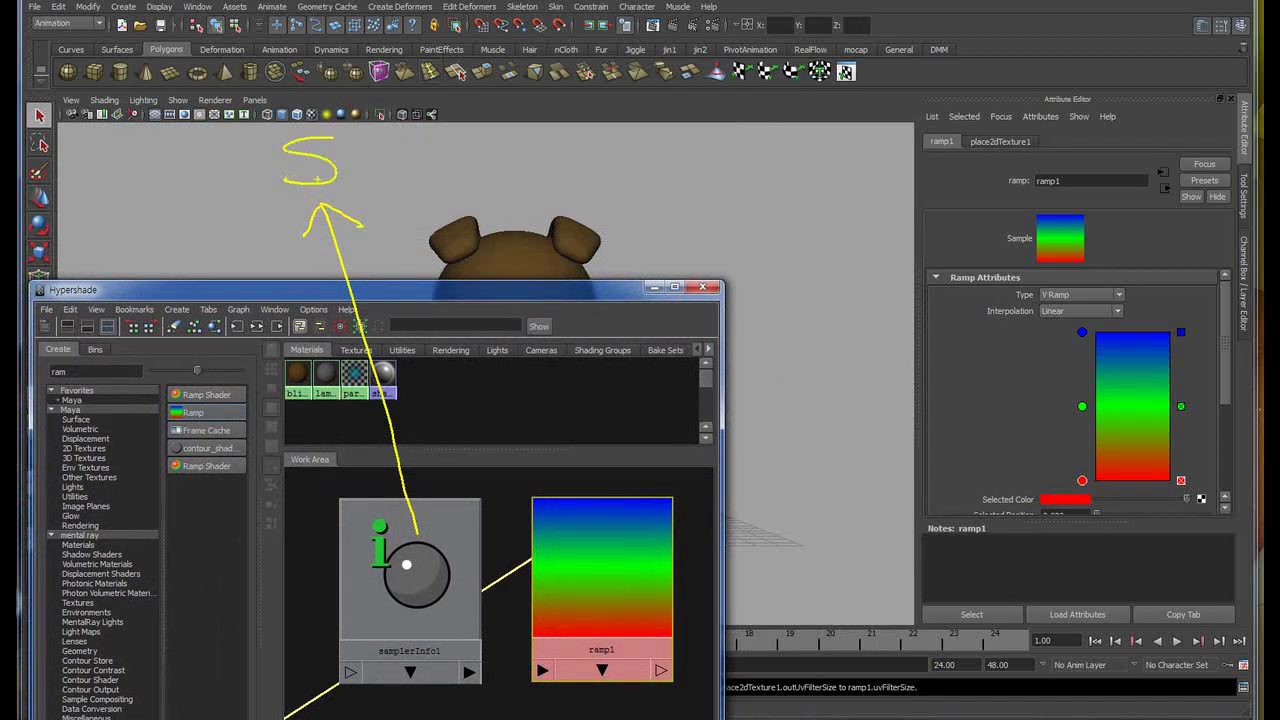
pyautogui.moveTo(362, 168); pyautogui.dragTo(366, 176)
pyautogui.moveTo(471, 166); pyautogui.dragTo(478, 190)
pyautogui.moveTo(521, 133)
pyautogui.mouseDown()
pyautogui.moveTo(524, 200)
pyautogui.moveTo(580, 198)
pyautogui.mouseUp()
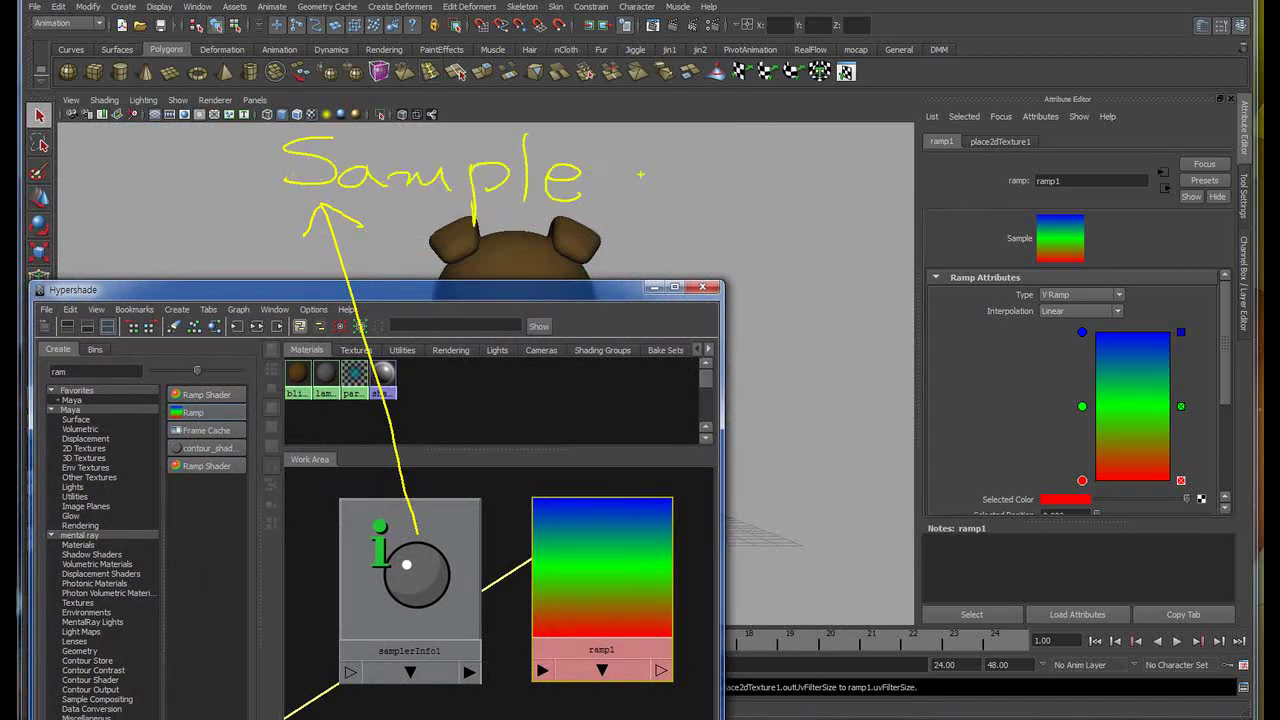
pyautogui.moveTo(648, 140)
pyautogui.mouseDown()
pyautogui.moveTo(650, 205)
pyautogui.moveTo(709, 188)
pyautogui.mouseUp()
pyautogui.moveTo(758, 145); pyautogui.dragTo(750, 215)
pyautogui.moveTo(718, 180)
pyautogui.mouseDown()
pyautogui.moveTo(786, 174)
pyautogui.moveTo(776, 184)
pyautogui.mouseUp()
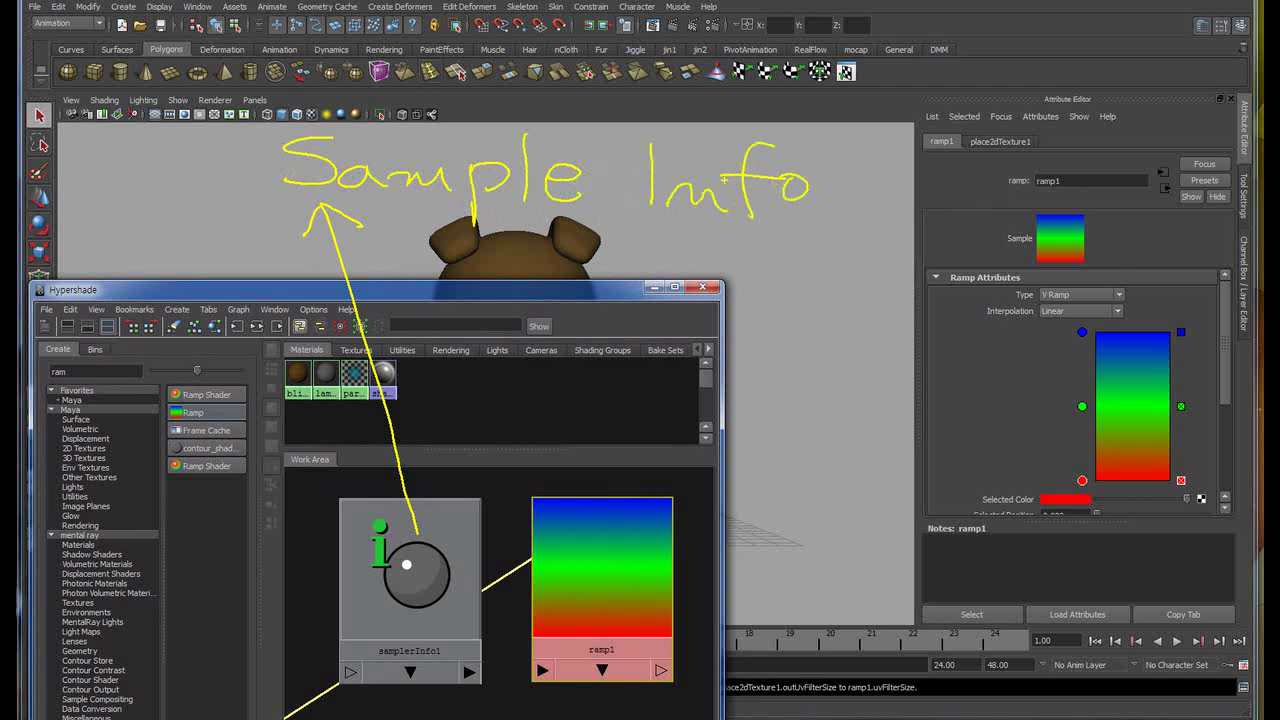
pyautogui.moveTo(650, 541); pyautogui.dragTo(862, 378)
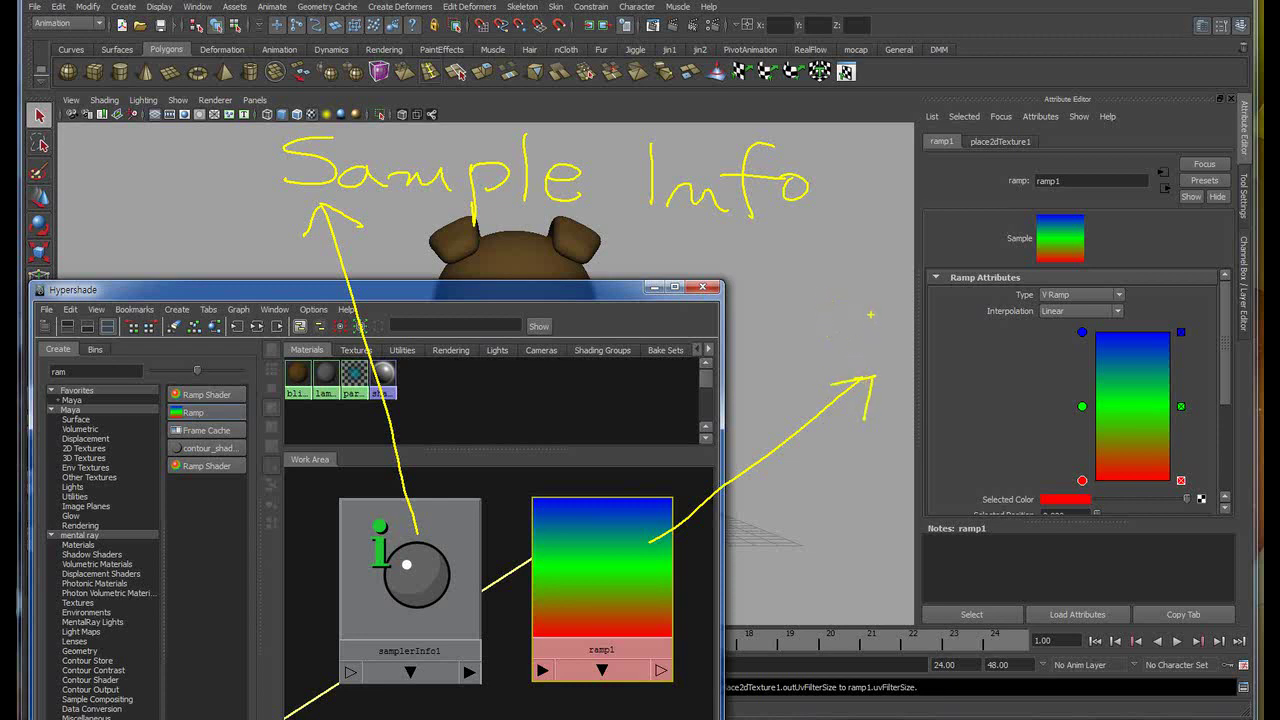
pyautogui.moveTo(876, 306)
pyautogui.mouseDown()
pyautogui.moveTo(924, 302)
pyautogui.moveTo(954, 348)
pyautogui.moveTo(1016, 352)
pyautogui.mouseUp()
pyautogui.moveTo(1030, 304)
pyautogui.mouseDown()
pyautogui.moveTo(1032, 388)
pyautogui.moveTo(1030, 348)
pyautogui.mouseUp()
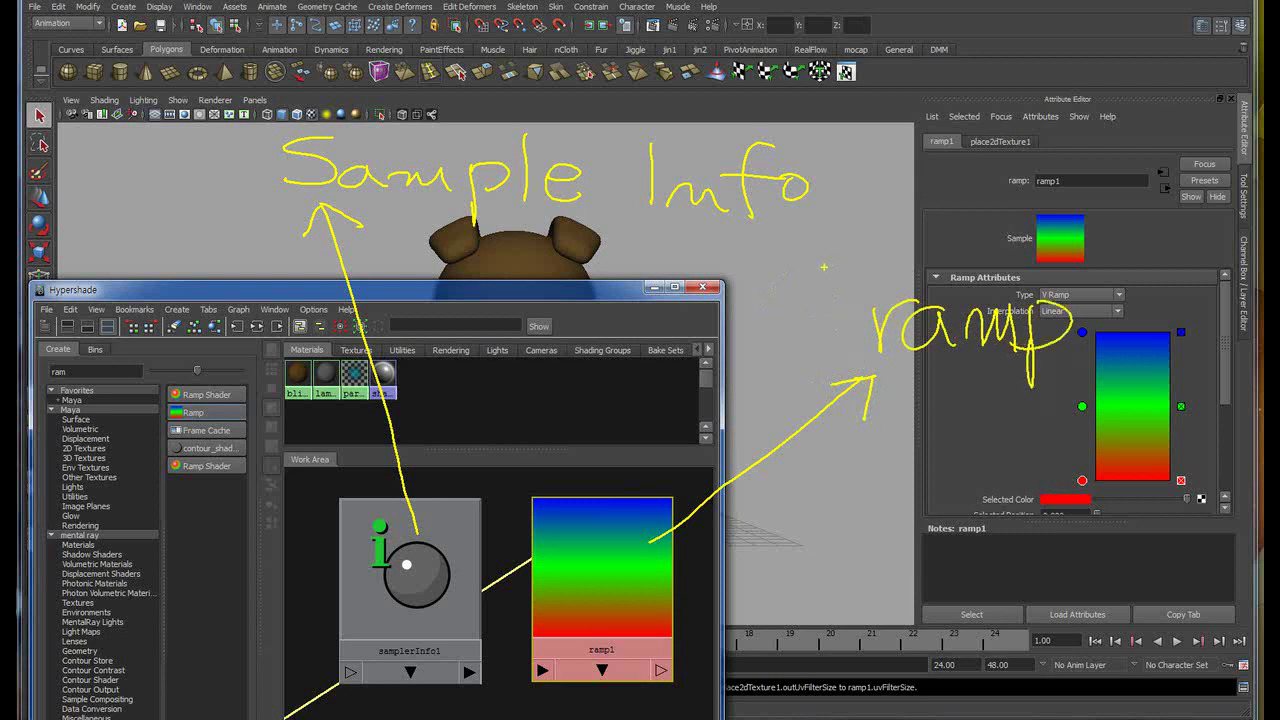
pyautogui.press('Escape')
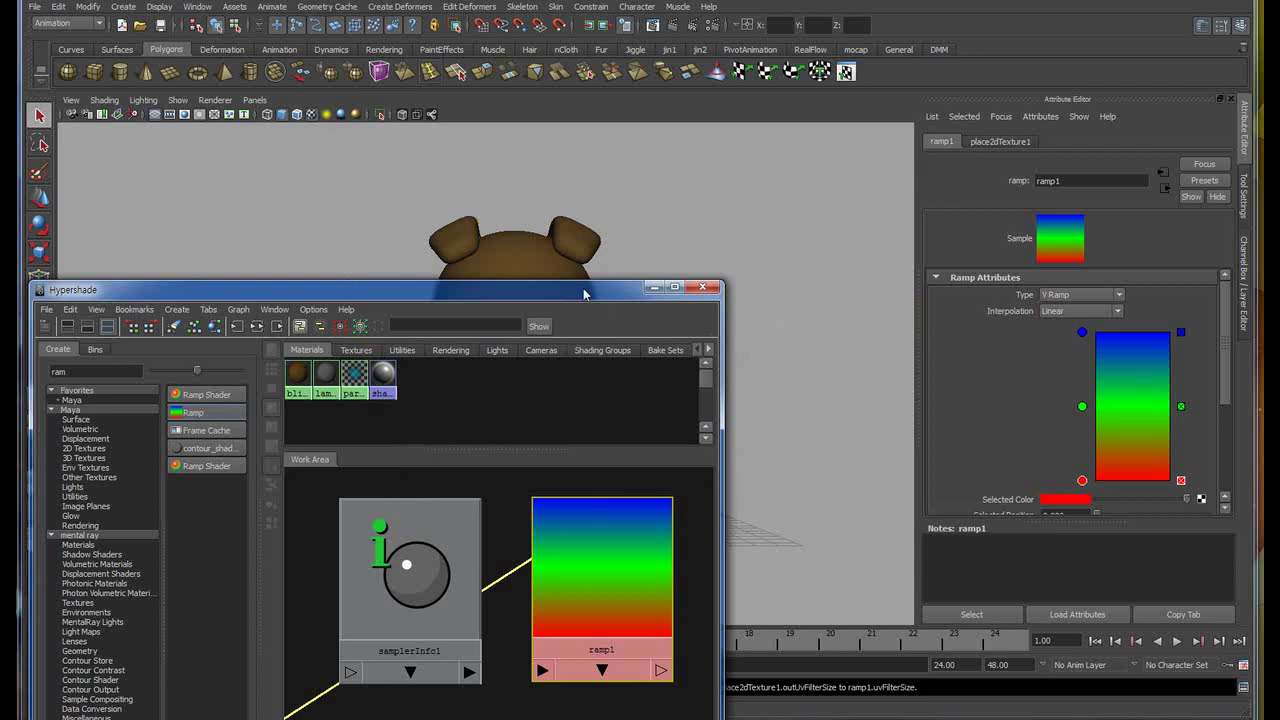
pyautogui.moveTo(579, 294)
pyautogui.mouseDown()
pyautogui.moveTo(641, 287)
pyautogui.moveTo(619, 170)
pyautogui.mouseUp()
# - Nudge ramp1 next to samplerInfo1, then link them via Other... to open the Connection Editor
pyautogui.click(456, 447)
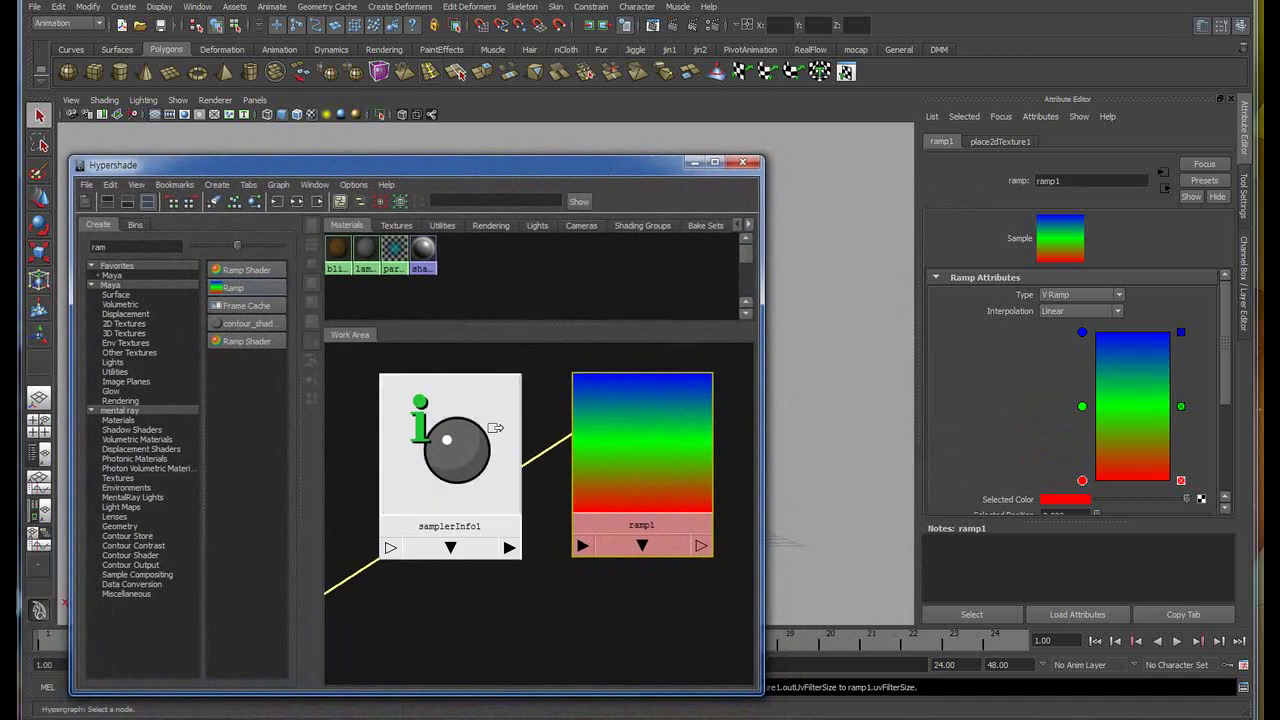
pyautogui.moveTo(456, 447); pyautogui.dragTo(463, 442)
pyautogui.moveTo(644, 446); pyautogui.dragTo(629, 444)
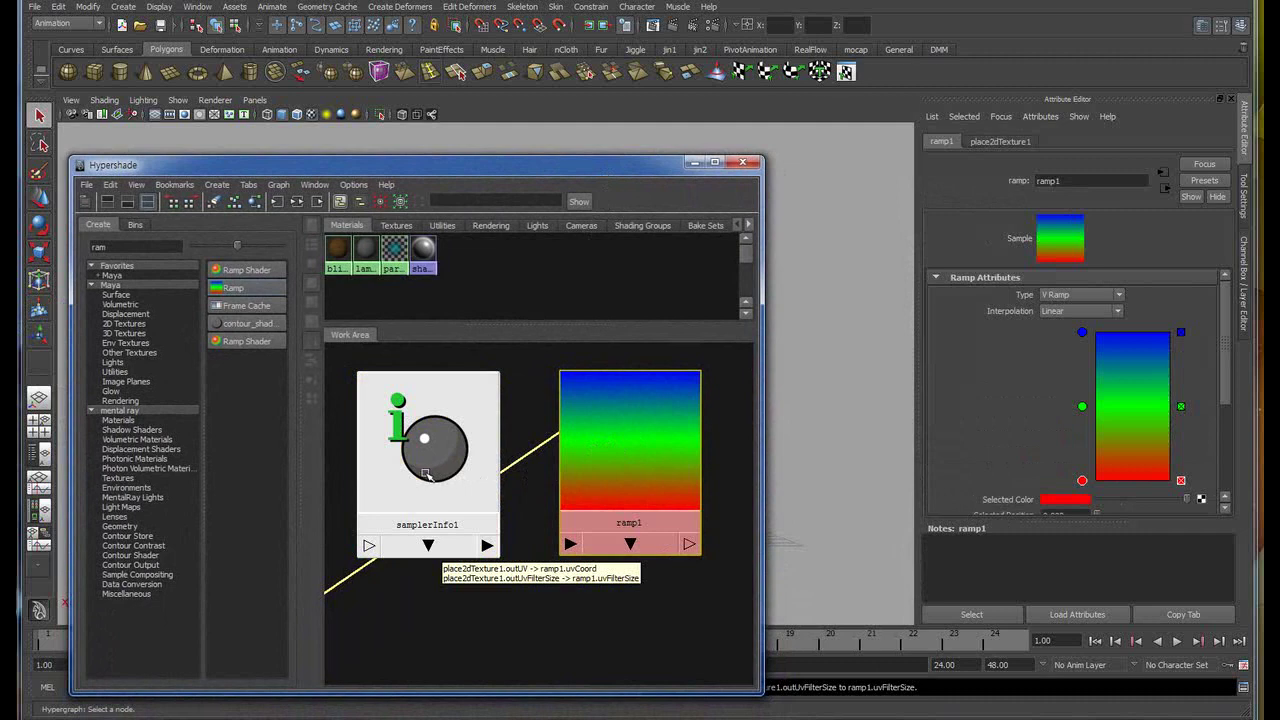
pyautogui.moveTo(613, 466); pyautogui.dragTo(612, 463, button='middle')
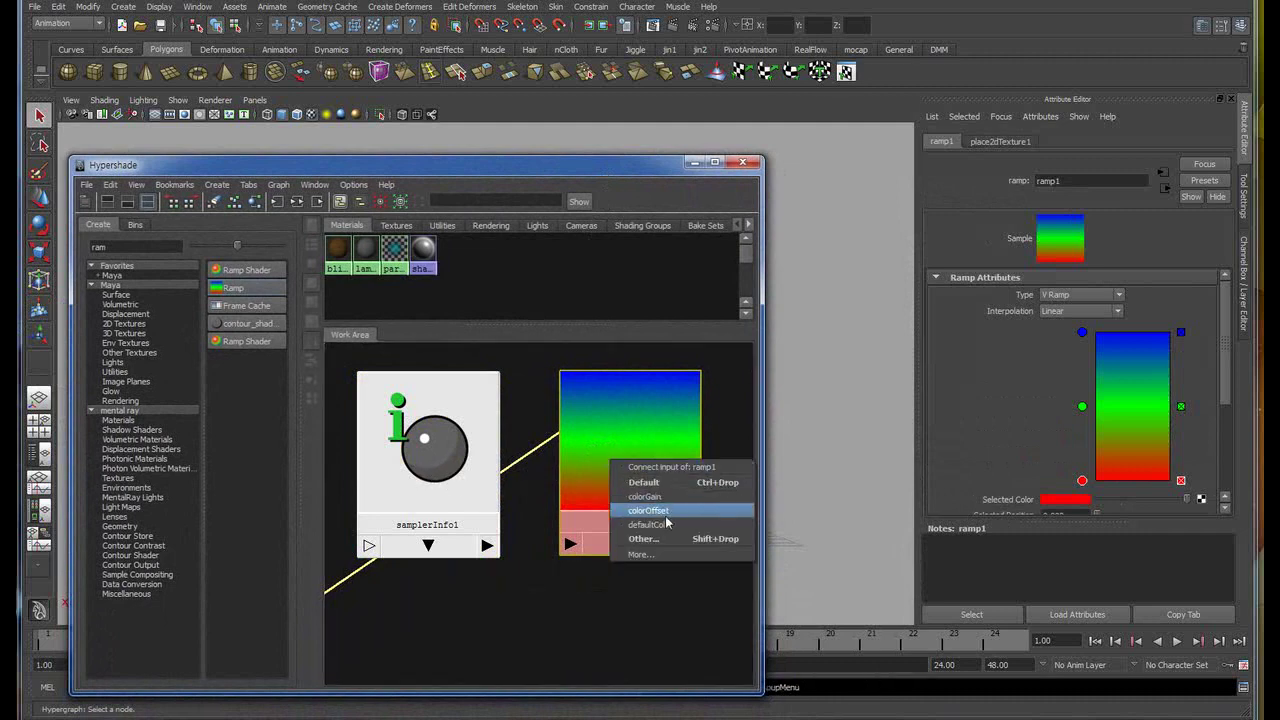
pyautogui.click(650, 543)
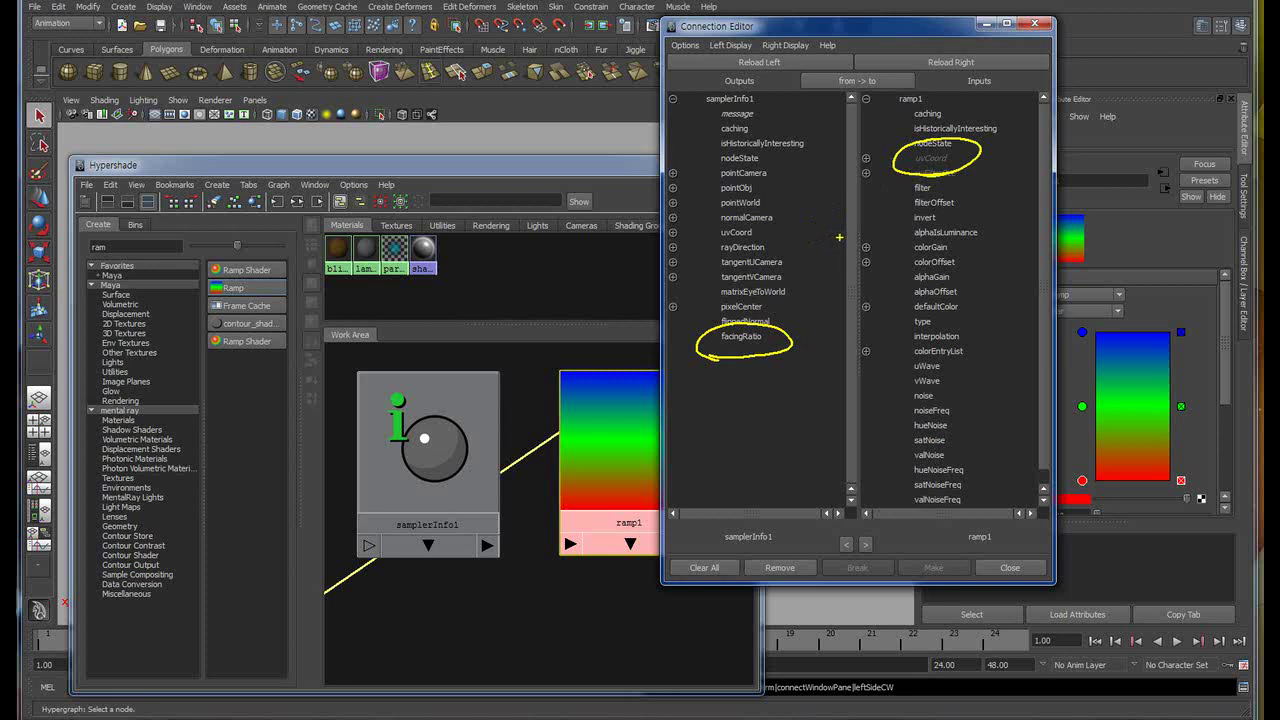
# - Expand ramp1's uvCoord and annotate the vCoord entry on screen
pyautogui.click(866, 158)
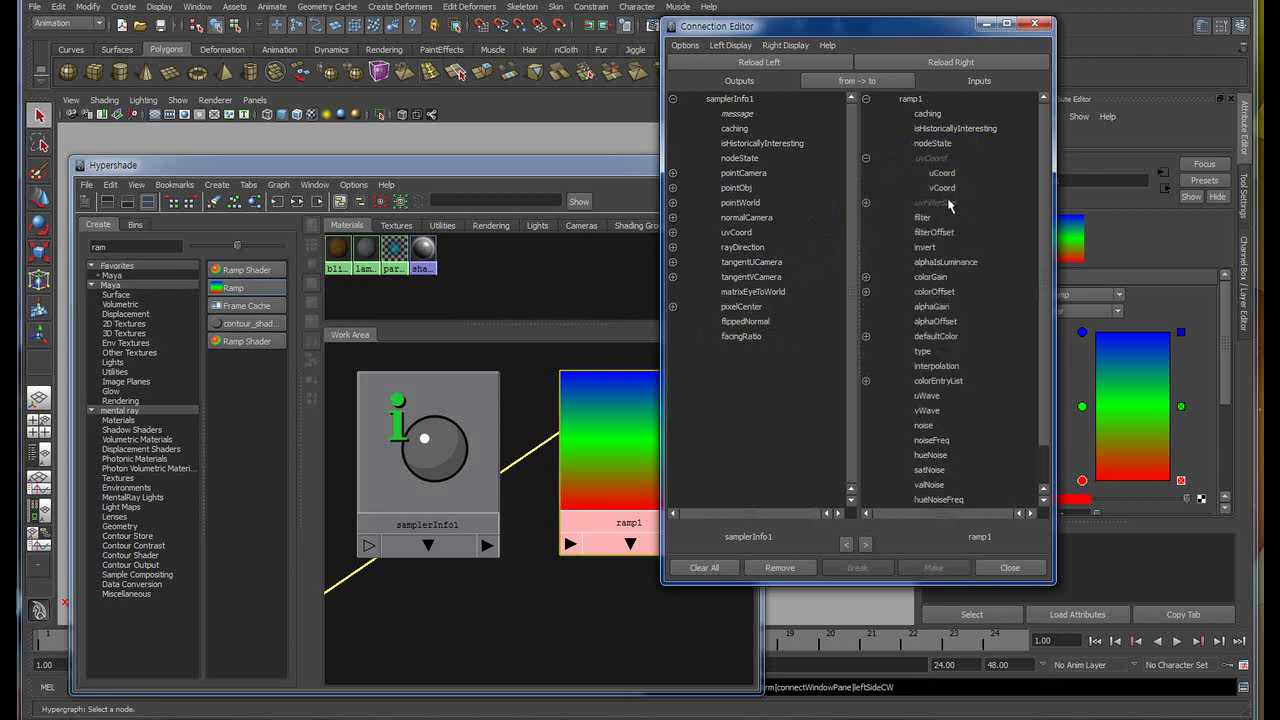
pyautogui.moveTo(958, 212)
pyautogui.mouseDown()
pyautogui.moveTo(970, 205)
pyautogui.moveTo(512, 158)
pyautogui.moveTo(513, 183)
pyautogui.mouseUp()
pyautogui.moveTo(485, 155); pyautogui.dragTo(541, 151)
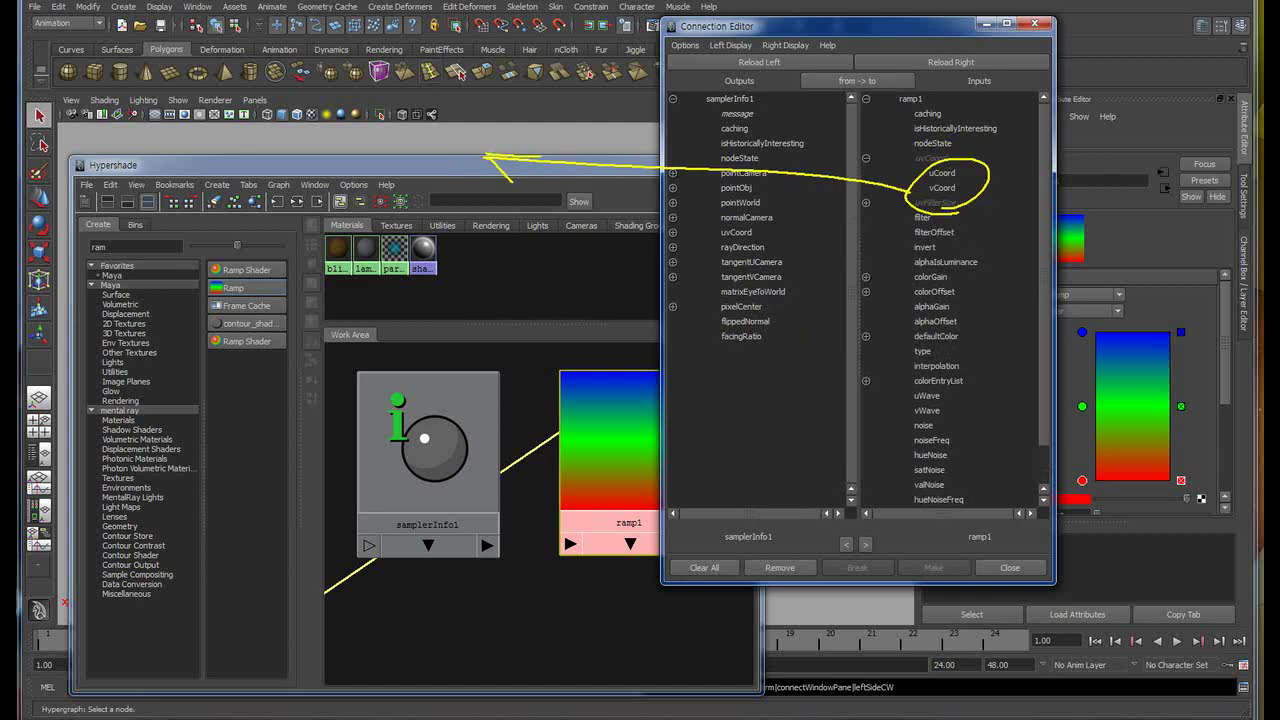
pyautogui.moveTo(250, 127)
pyautogui.mouseDown()
pyautogui.moveTo(270, 183)
pyautogui.moveTo(298, 113)
pyautogui.mouseUp()
pyautogui.moveTo(342, 150)
pyautogui.mouseDown()
pyautogui.moveTo(338, 177)
pyautogui.moveTo(390, 164)
pyautogui.moveTo(464, 180)
pyautogui.mouseUp()
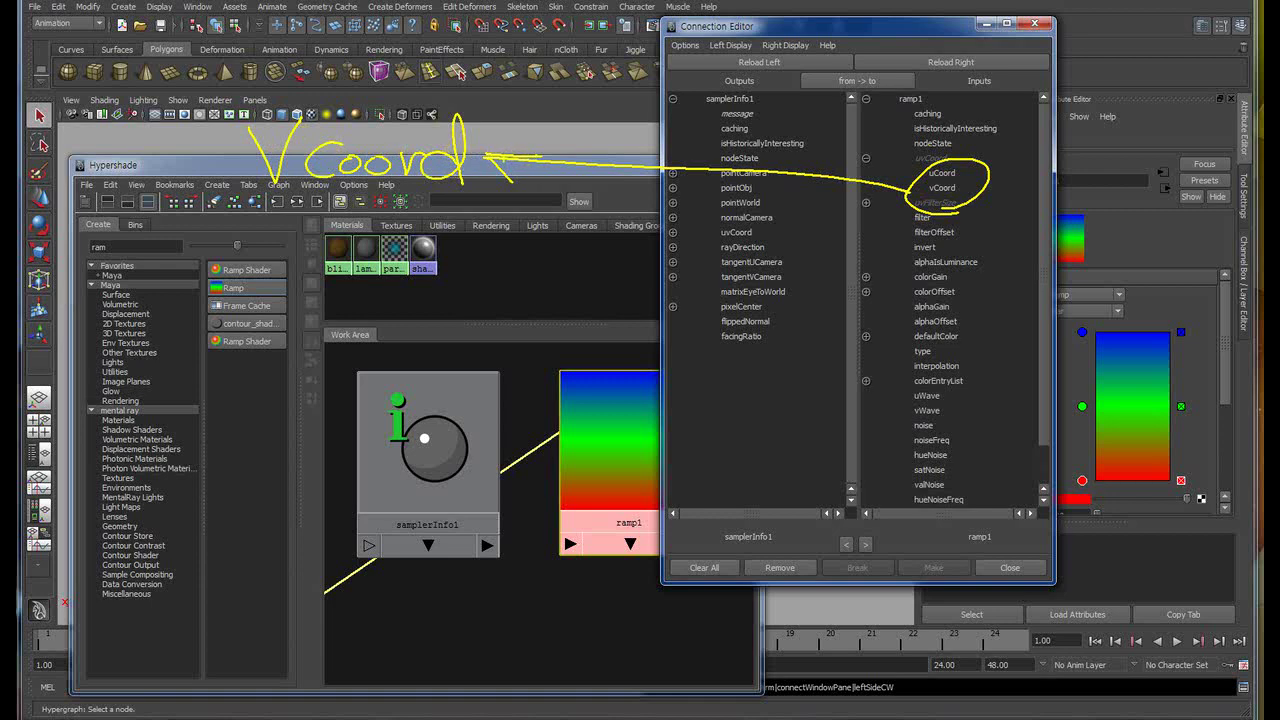
pyautogui.press('Escape')
# - Connect samplerInfo1's facingRatio to ramp1's vCoord and close the Connection Editor
pyautogui.click(741, 337)
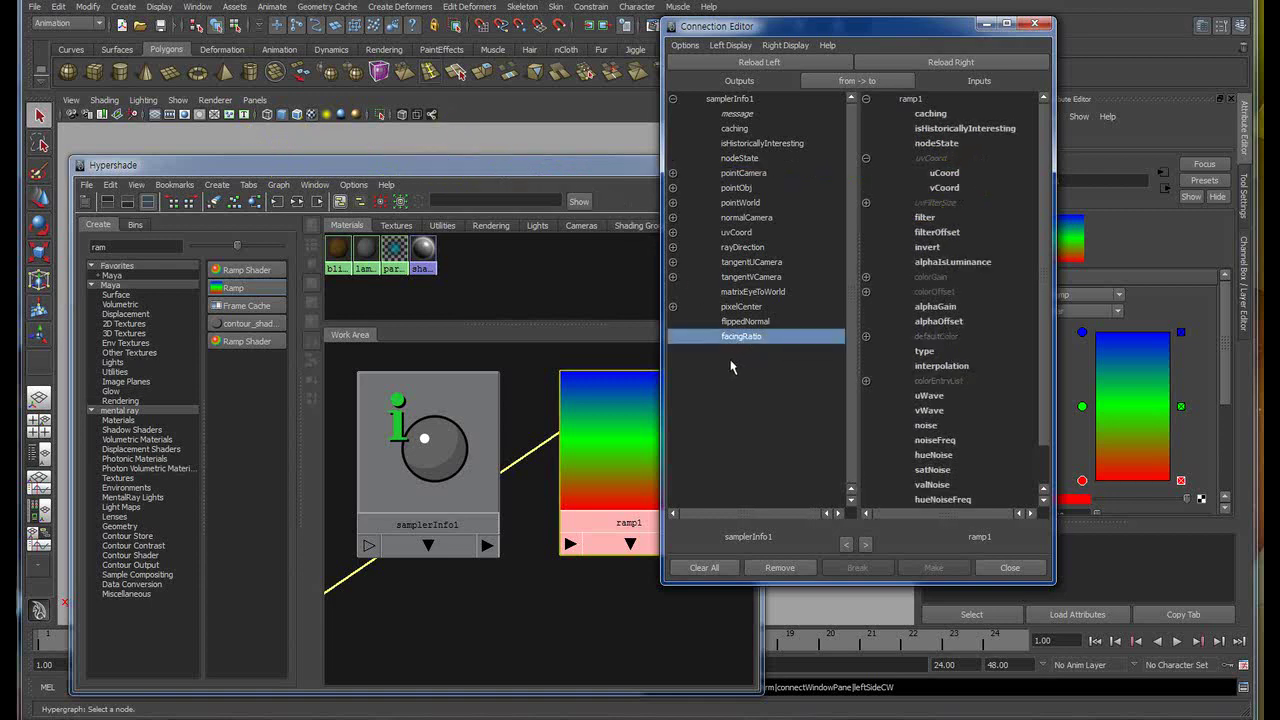
pyautogui.click(944, 188)
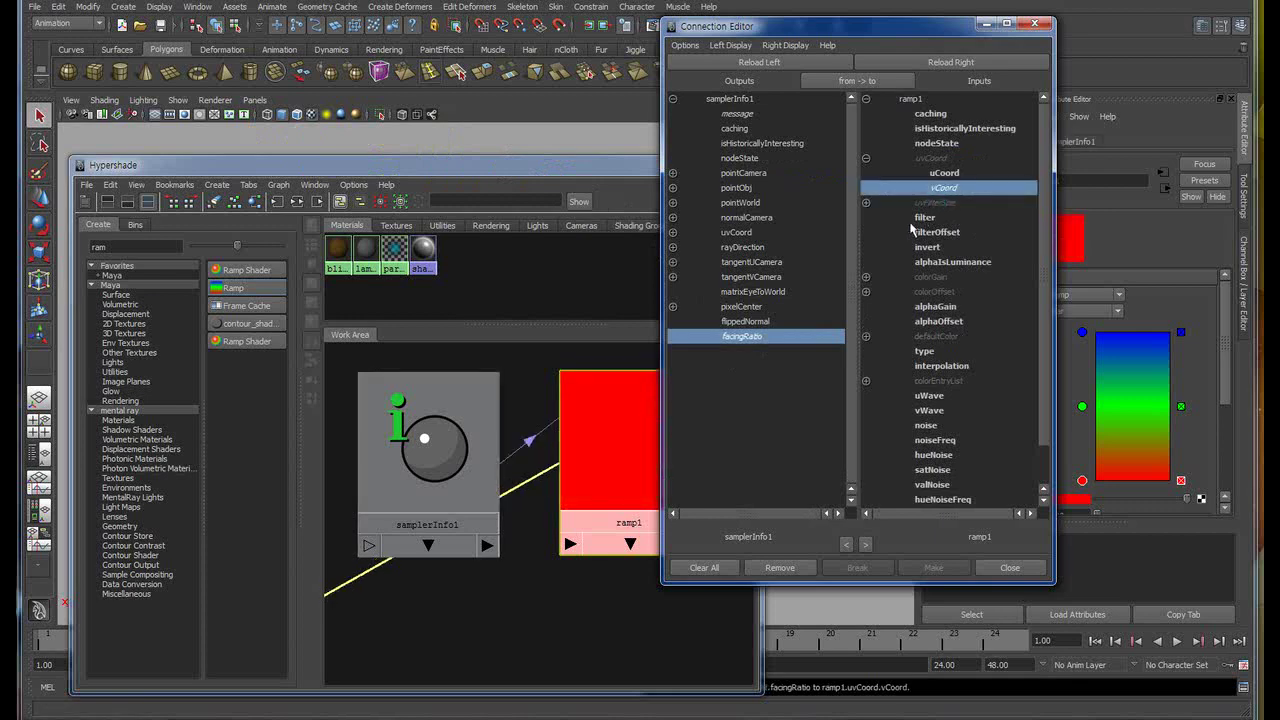
pyautogui.click(1010, 568)
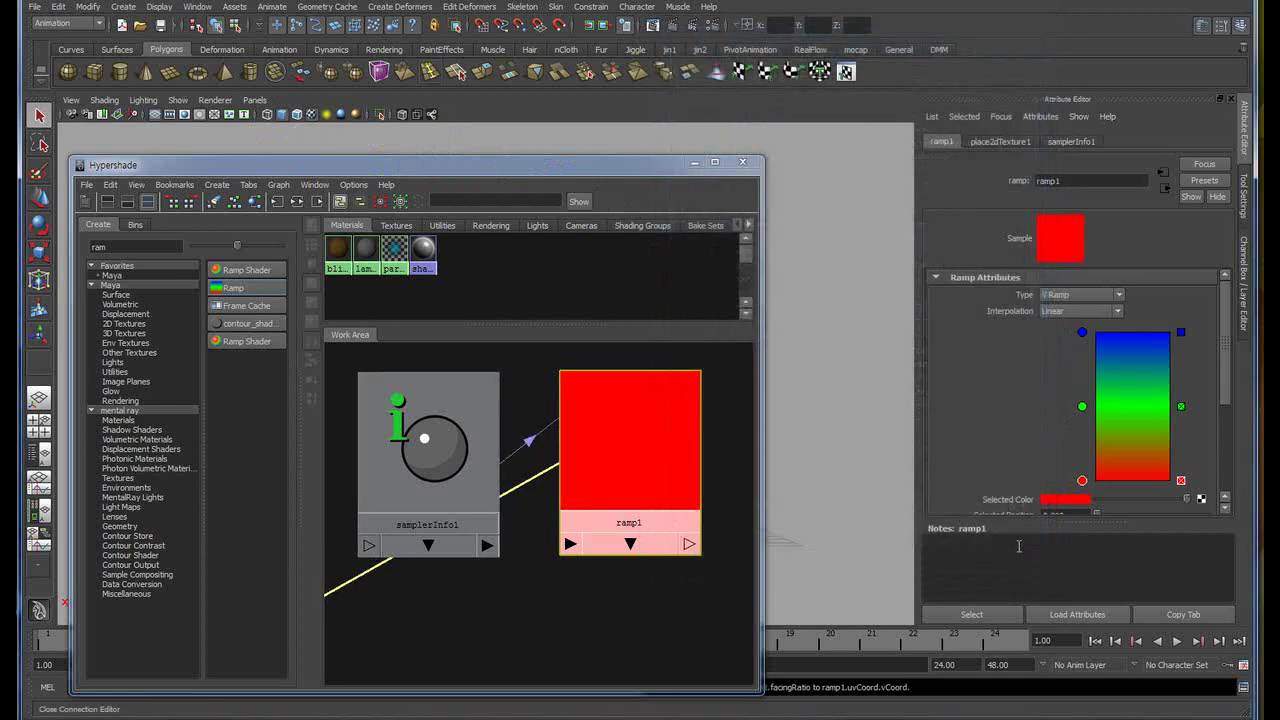
# - Delete ramp1's green entry, make the red entry pale yellow, and move the top point down
pyautogui.click(632, 482)
pyautogui.moveTo(632, 482); pyautogui.dragTo(634, 481)
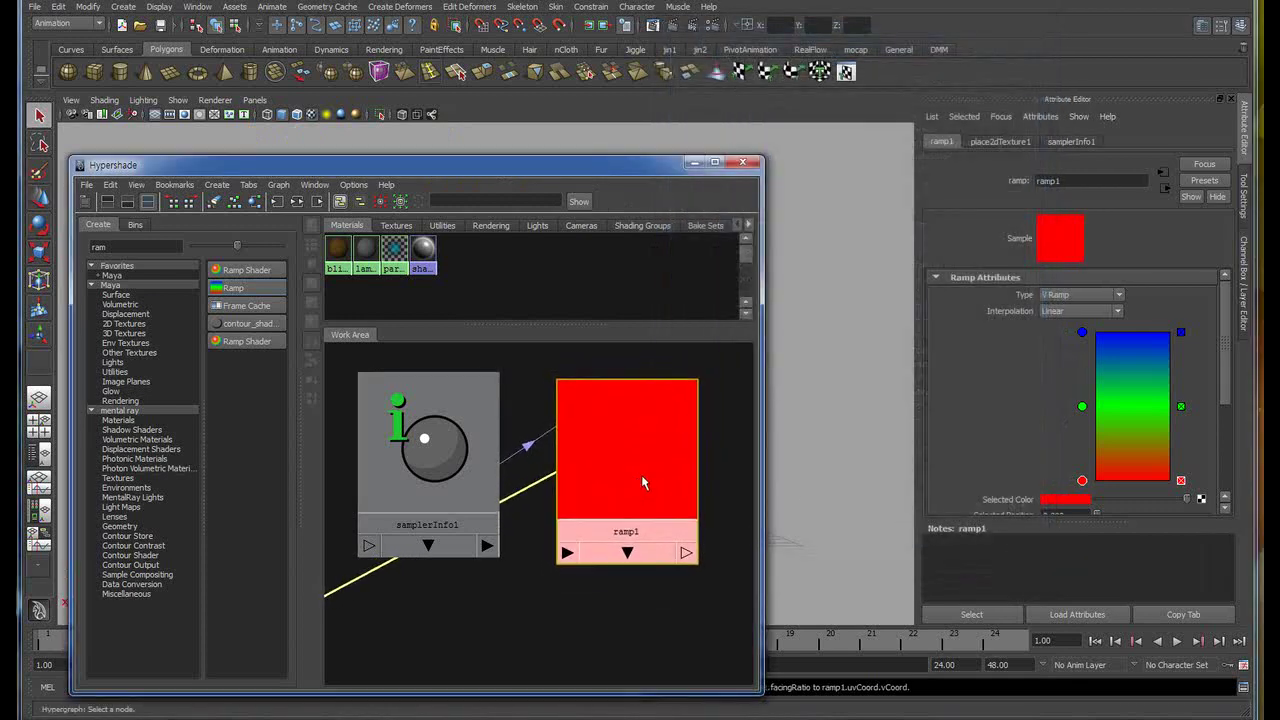
pyautogui.moveTo(1226, 390)
pyautogui.mouseDown()
pyautogui.moveTo(1234, 412)
pyautogui.moveTo(1230, 390)
pyautogui.mouseUp()
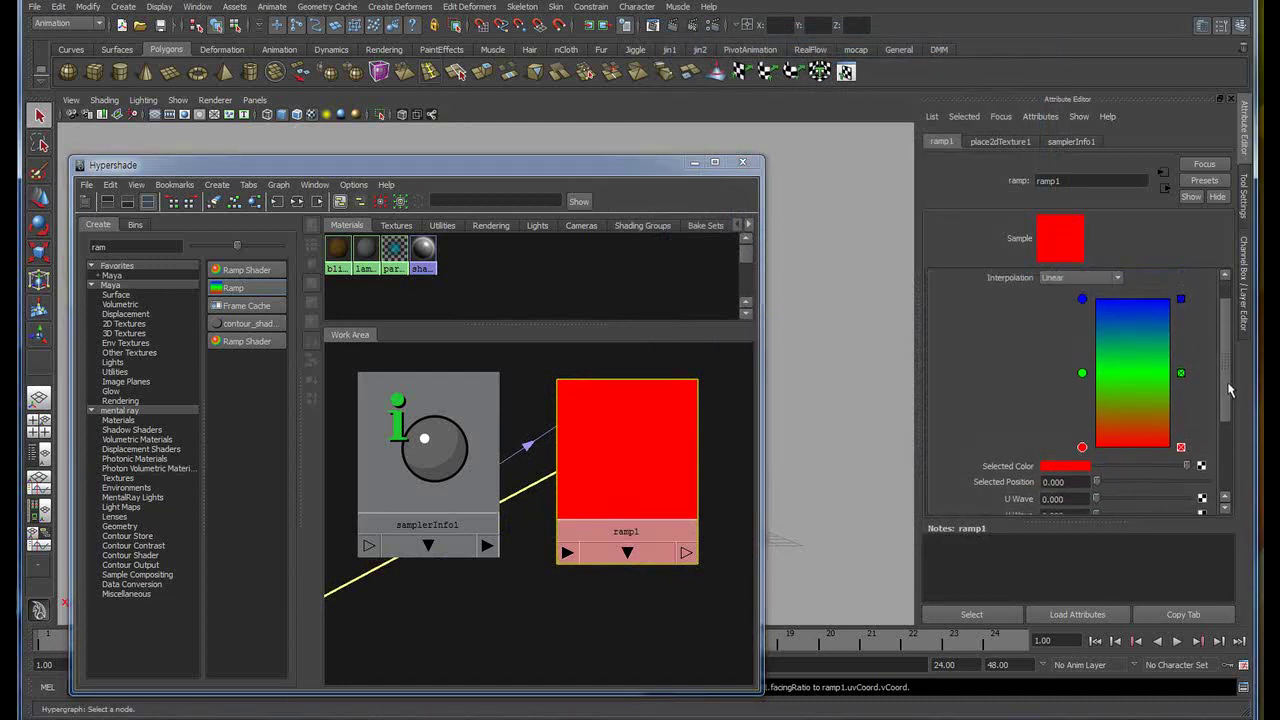
pyautogui.click(1181, 374)
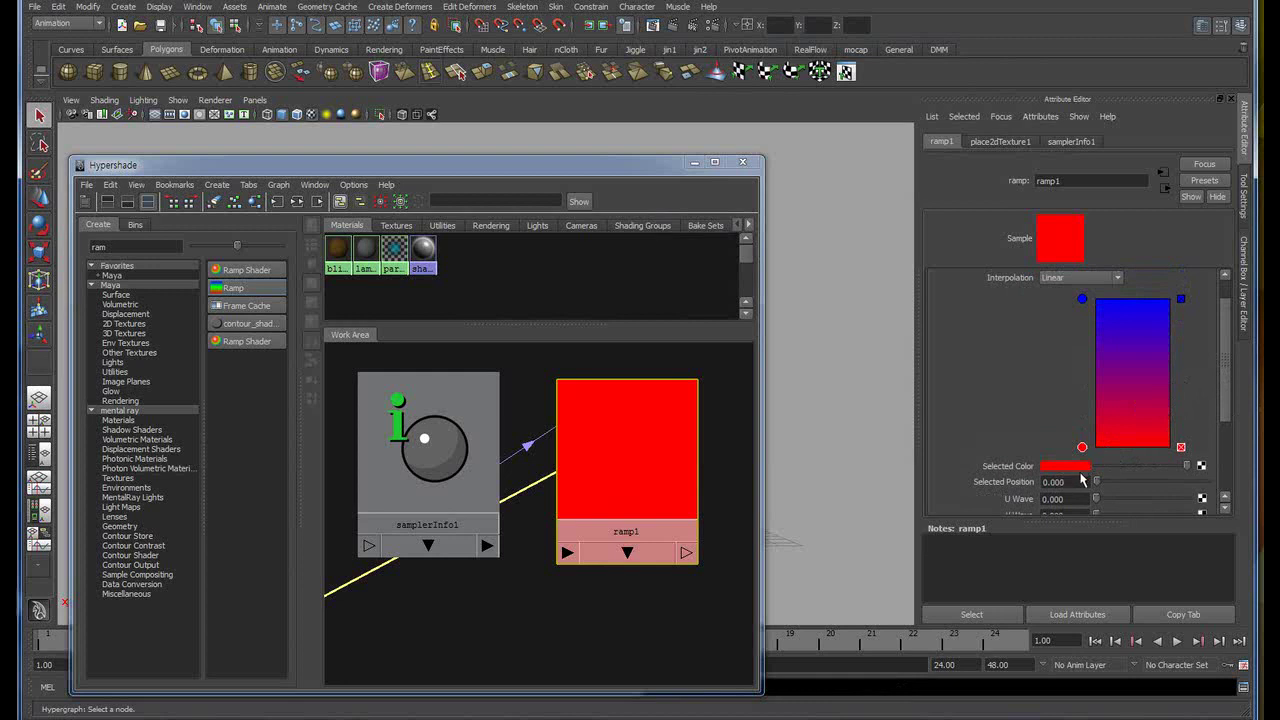
pyautogui.click(1075, 466)
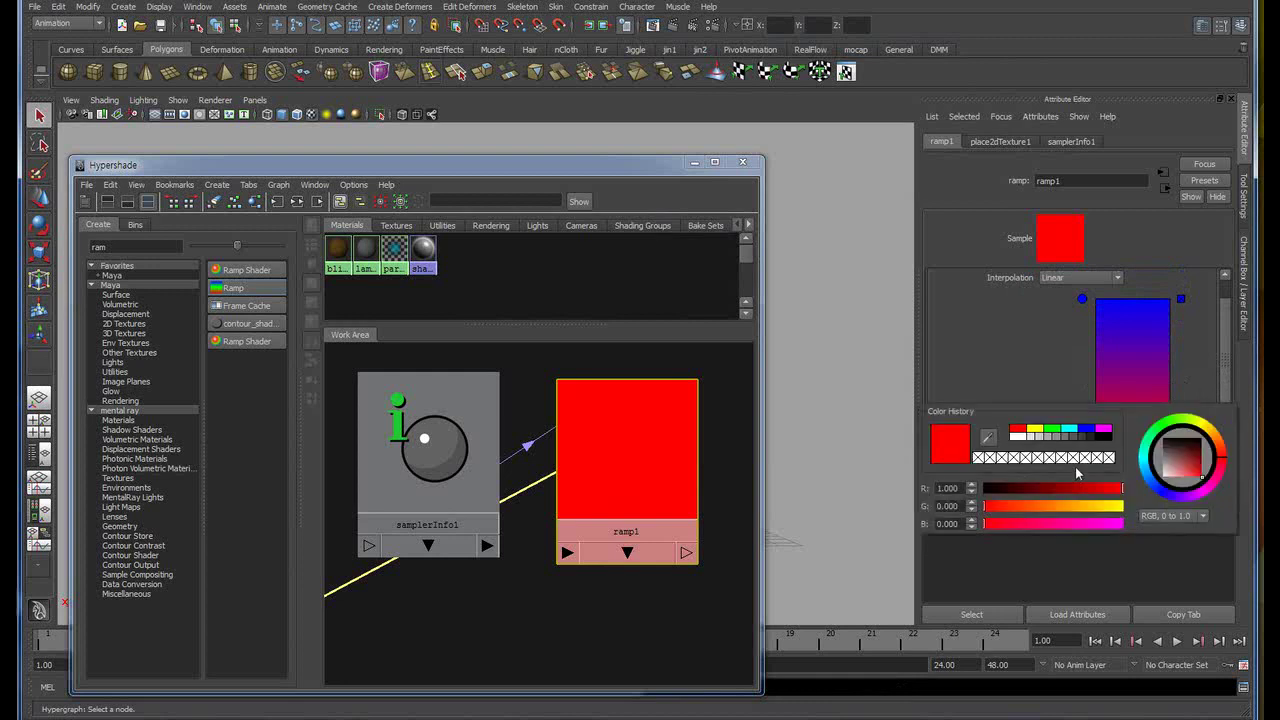
pyautogui.click(1206, 432)
pyautogui.click(1178, 480)
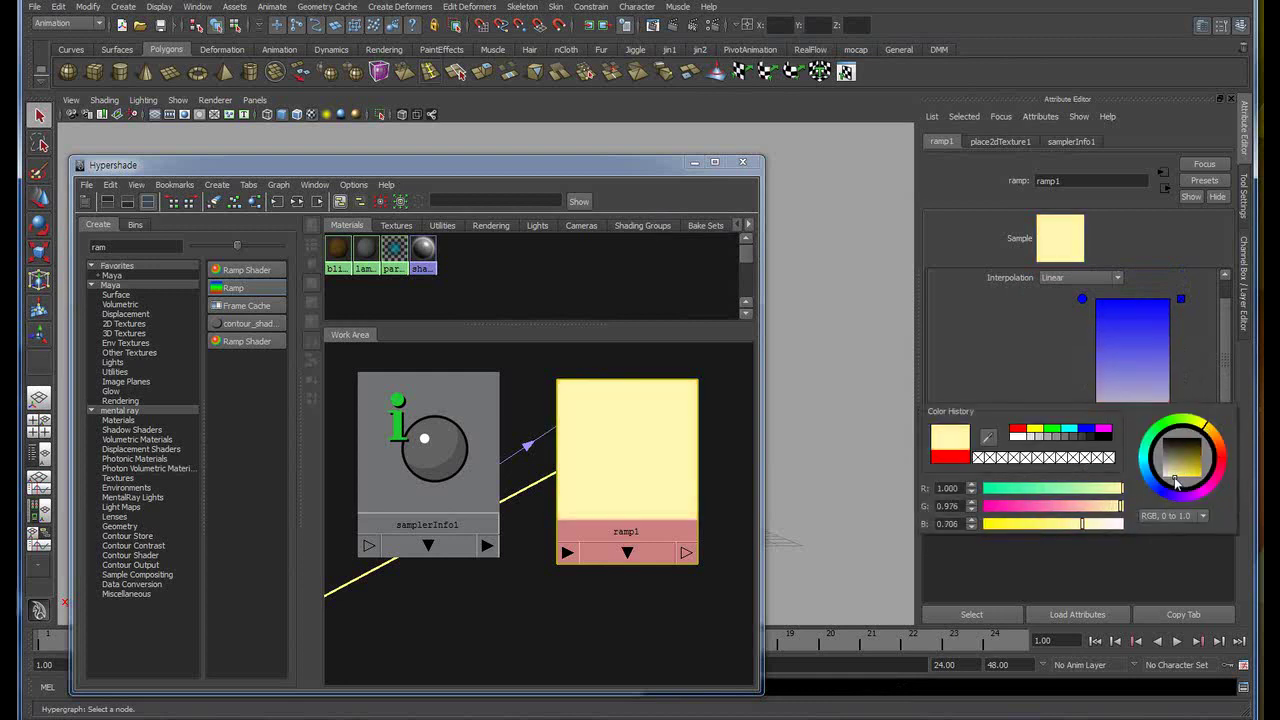
pyautogui.moveTo(1083, 298); pyautogui.dragTo(1084, 377)
# - Make the top ramp entry black and set its position to about 0.370
pyautogui.click(1066, 466)
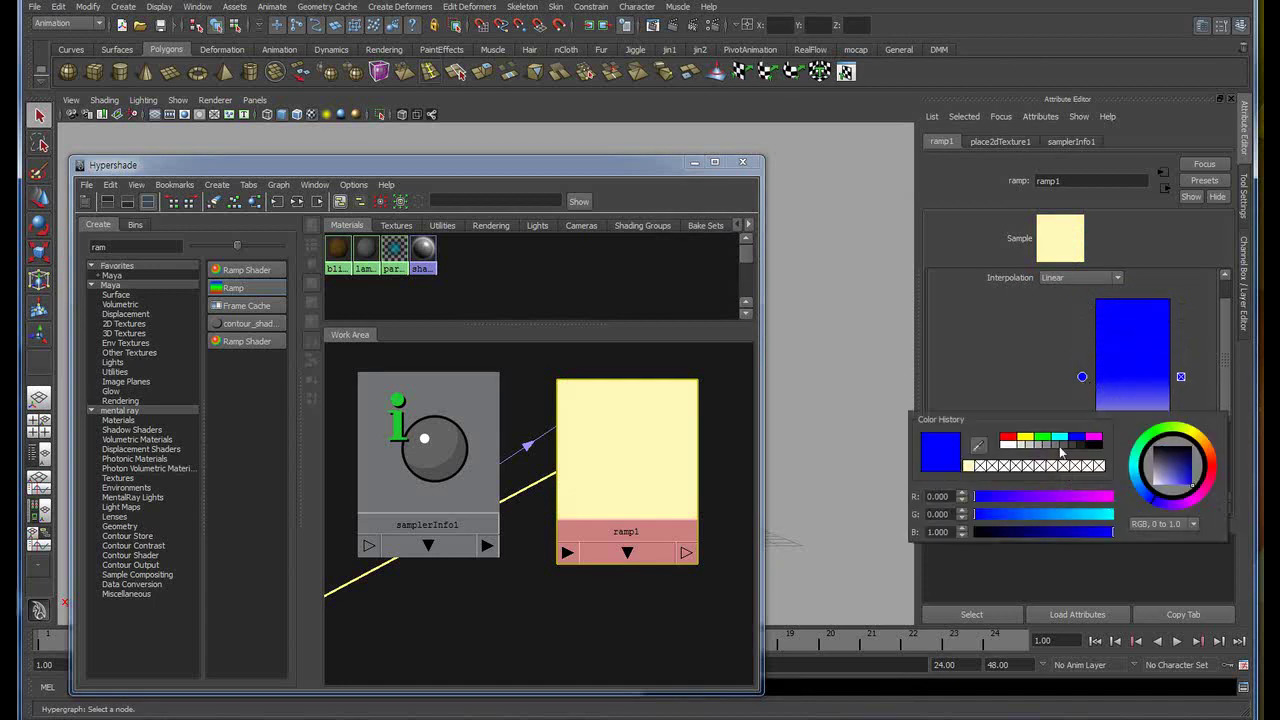
pyautogui.click(1078, 446)
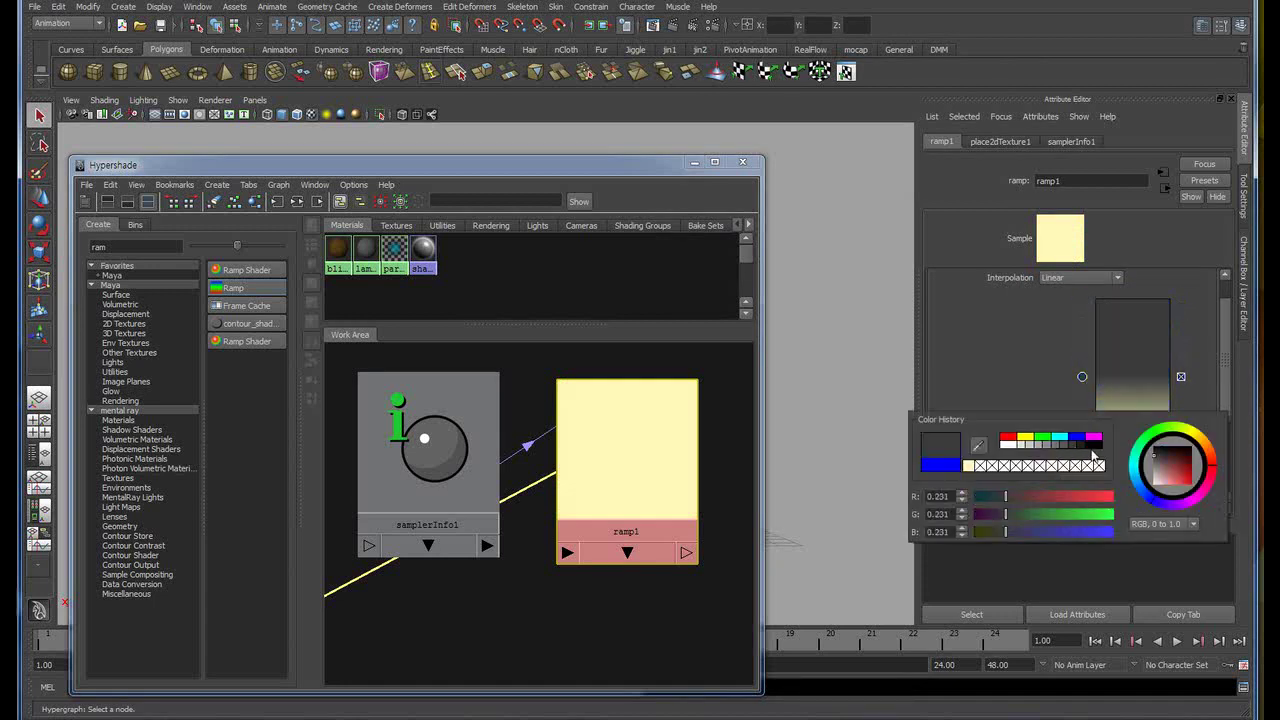
pyautogui.click(1098, 444)
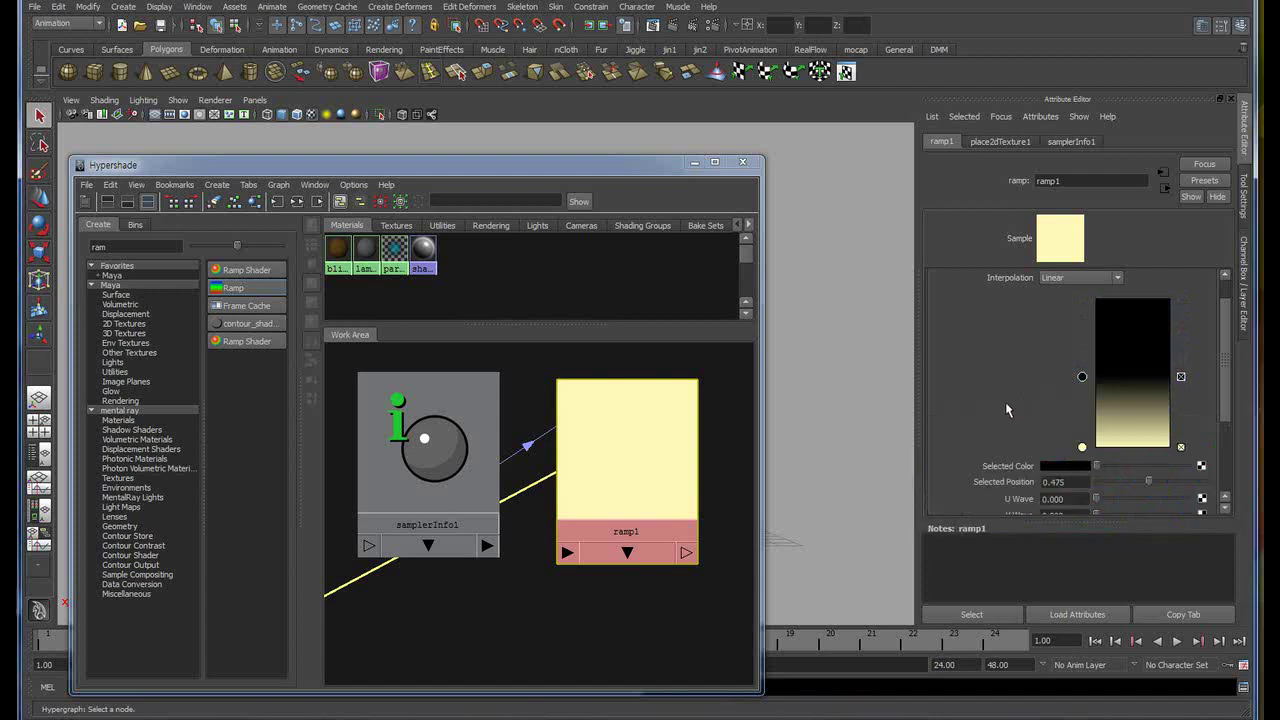
pyautogui.moveTo(1082, 377); pyautogui.dragTo(1083, 393)
pyautogui.scroll(-1, 1228, 420)
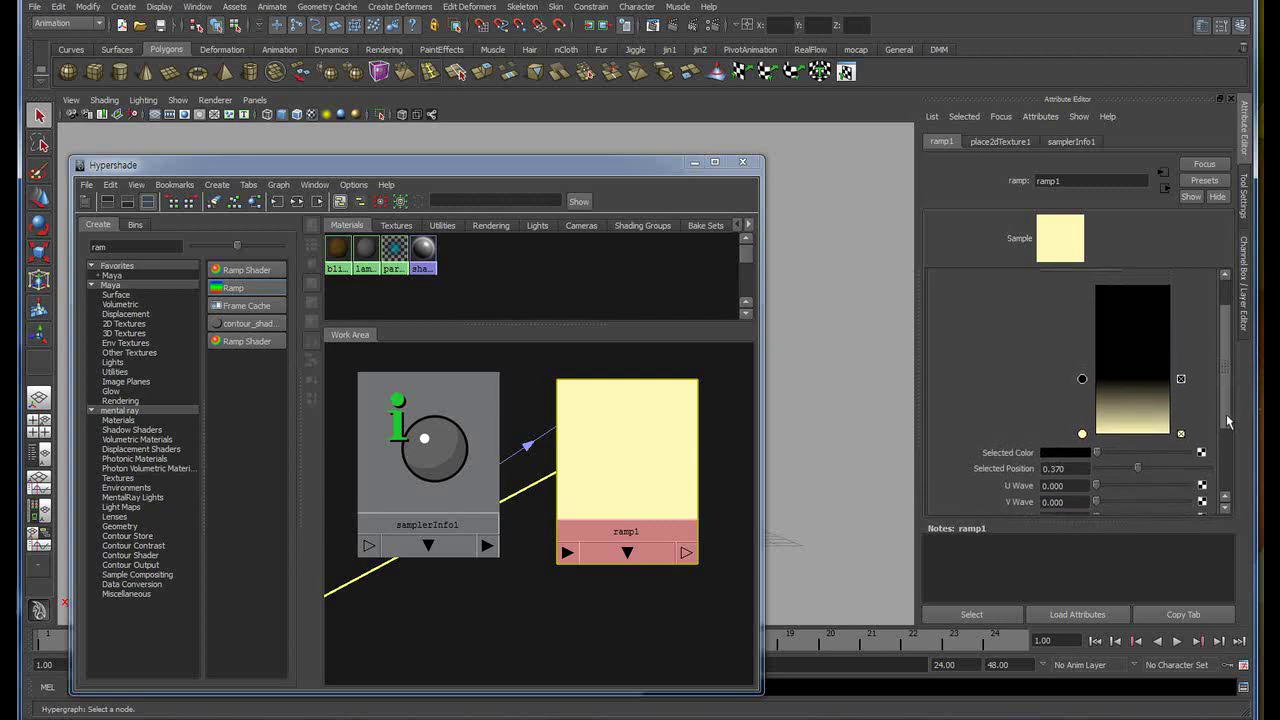
pyautogui.scroll(-1, 1228, 421)
pyautogui.scroll(3, 1228, 410)
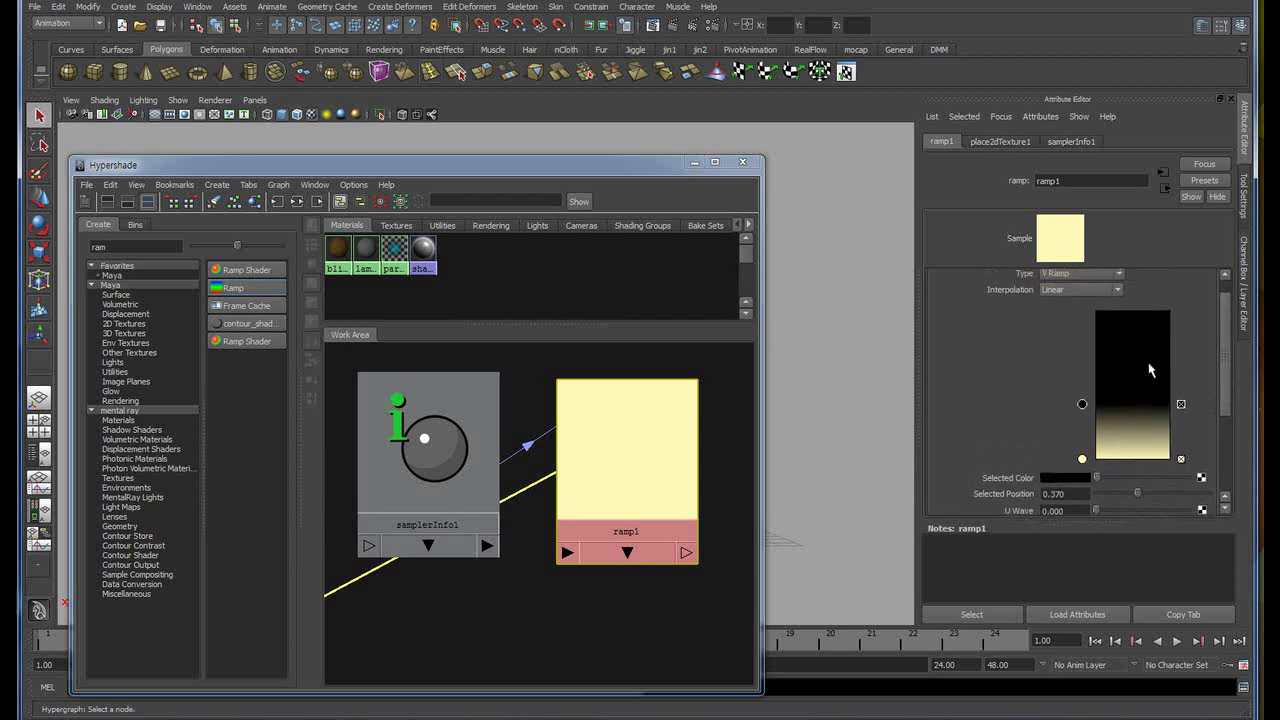
# - Move the Hypershade window aside and frame the dog model larger in the viewport
pyautogui.moveTo(584, 164); pyautogui.dragTo(567, 343)
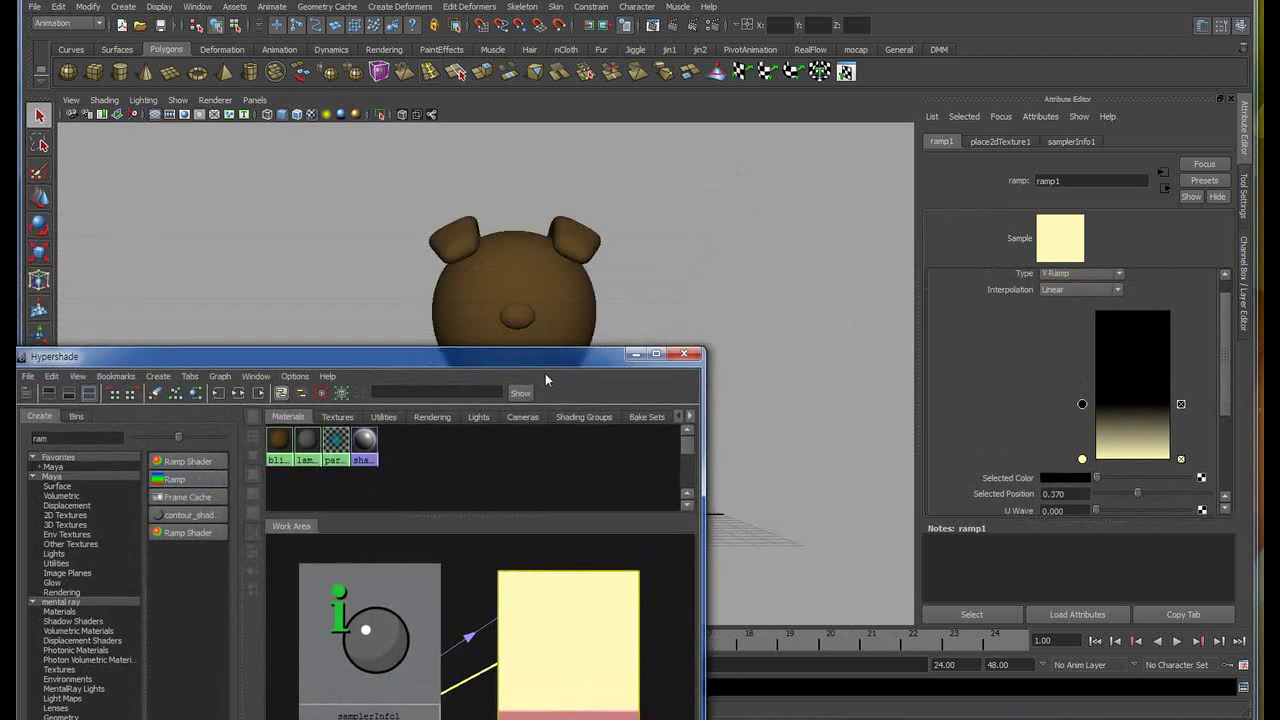
pyautogui.keyDown('alt'); pyautogui.moveTo(619, 247); pyautogui.dragTo(632, 267, button='middle'); pyautogui.keyUp('alt')
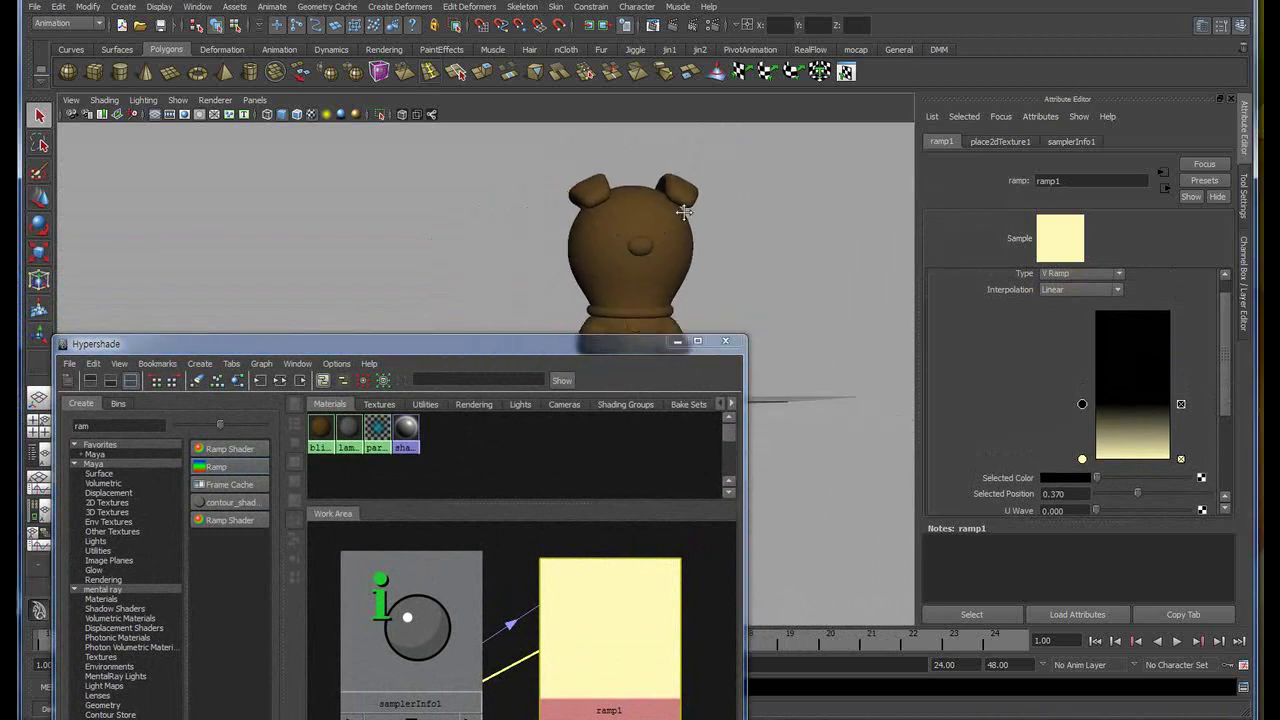
pyautogui.moveTo(534, 345); pyautogui.dragTo(357, 165)
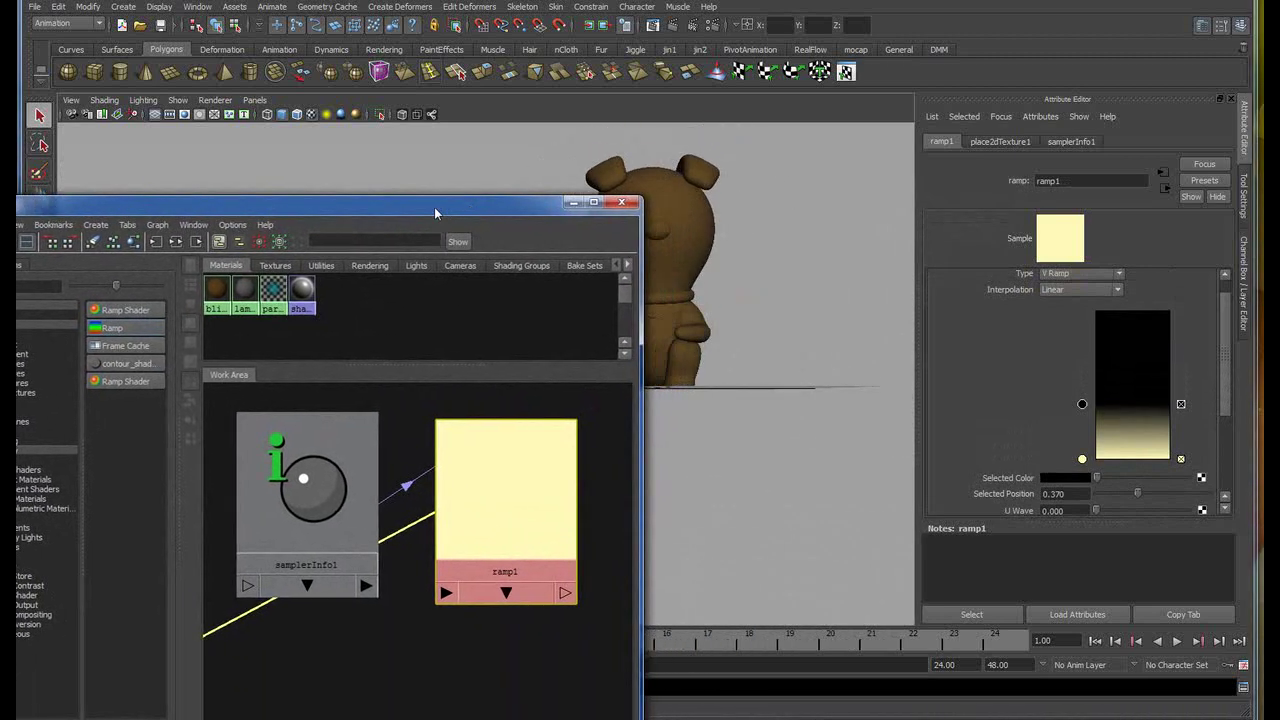
pyautogui.keyDown('alt'); pyautogui.moveTo(675, 259); pyautogui.dragTo(771, 257); pyautogui.keyUp('alt')
pyautogui.keyDown('alt'); pyautogui.moveTo(771, 257); pyautogui.dragTo(734, 280, button='right'); pyautogui.keyUp('alt')
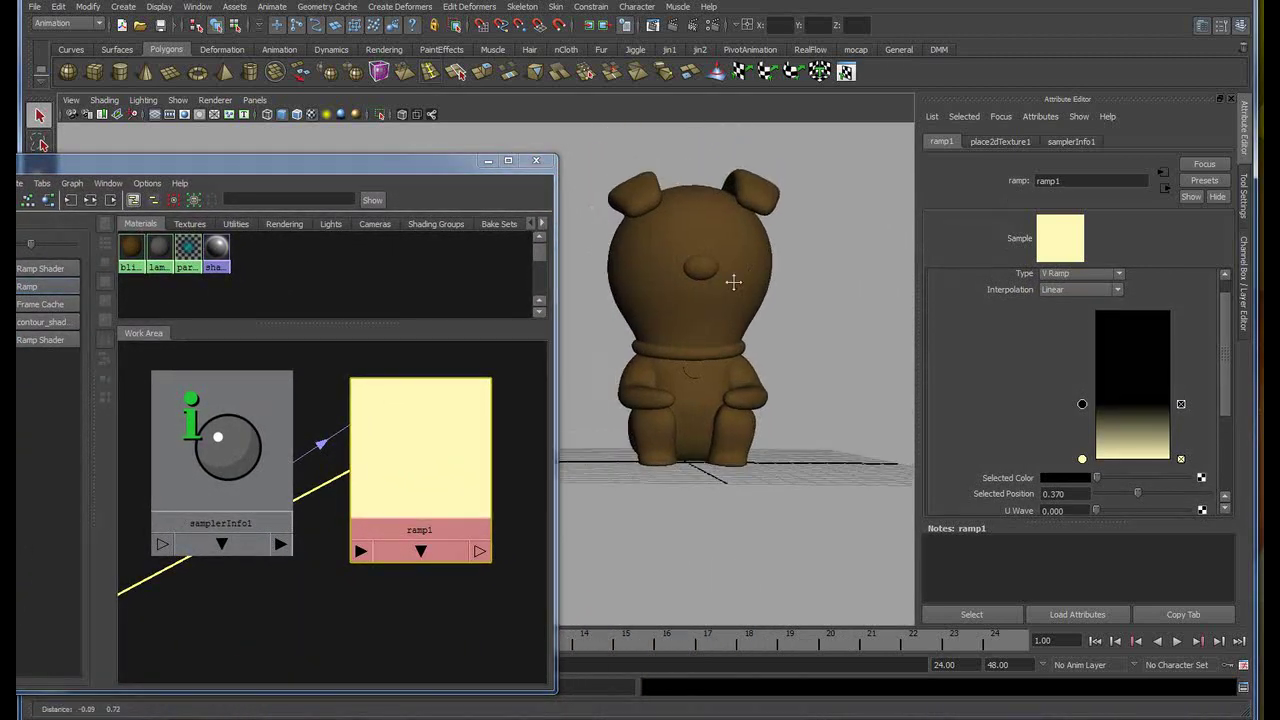
# - Select blinn2 and connect ramp1 to its Incandescence attribute
pyautogui.click(133, 252)
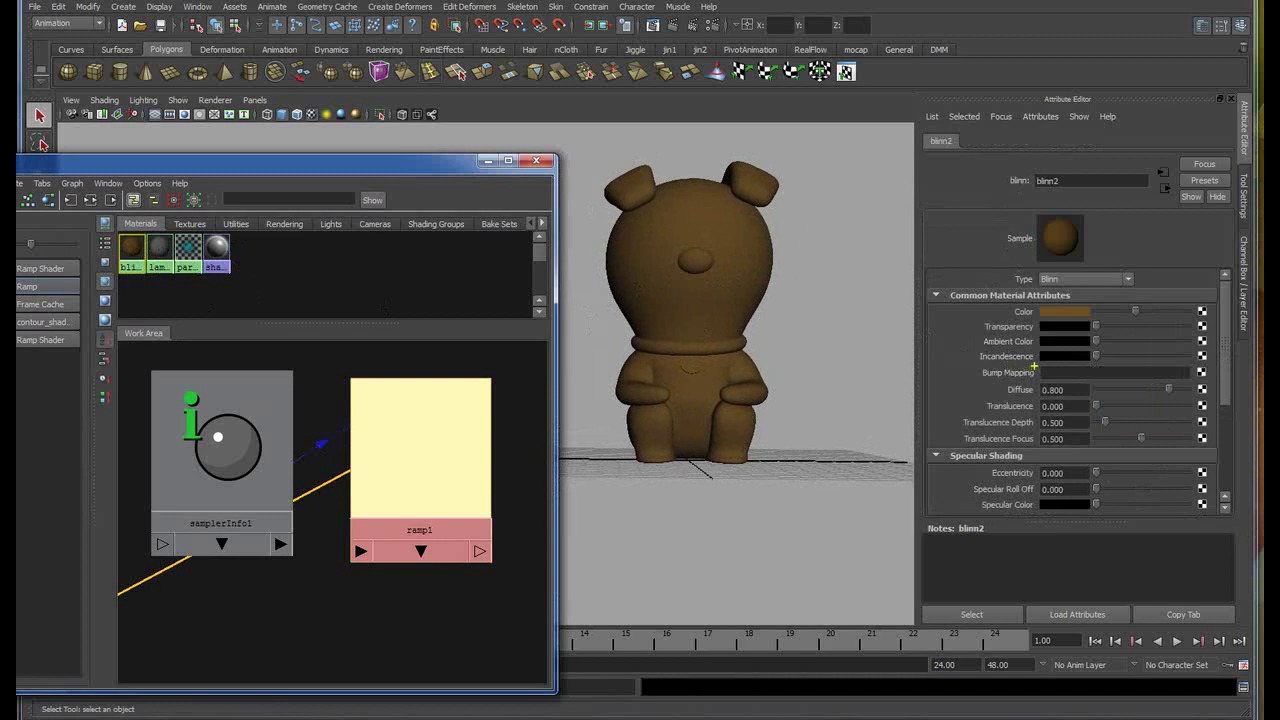
pyautogui.moveTo(1015, 372)
pyautogui.mouseDown()
pyautogui.moveTo(970, 374)
pyautogui.moveTo(775, 463)
pyautogui.moveTo(785, 474)
pyautogui.mouseUp()
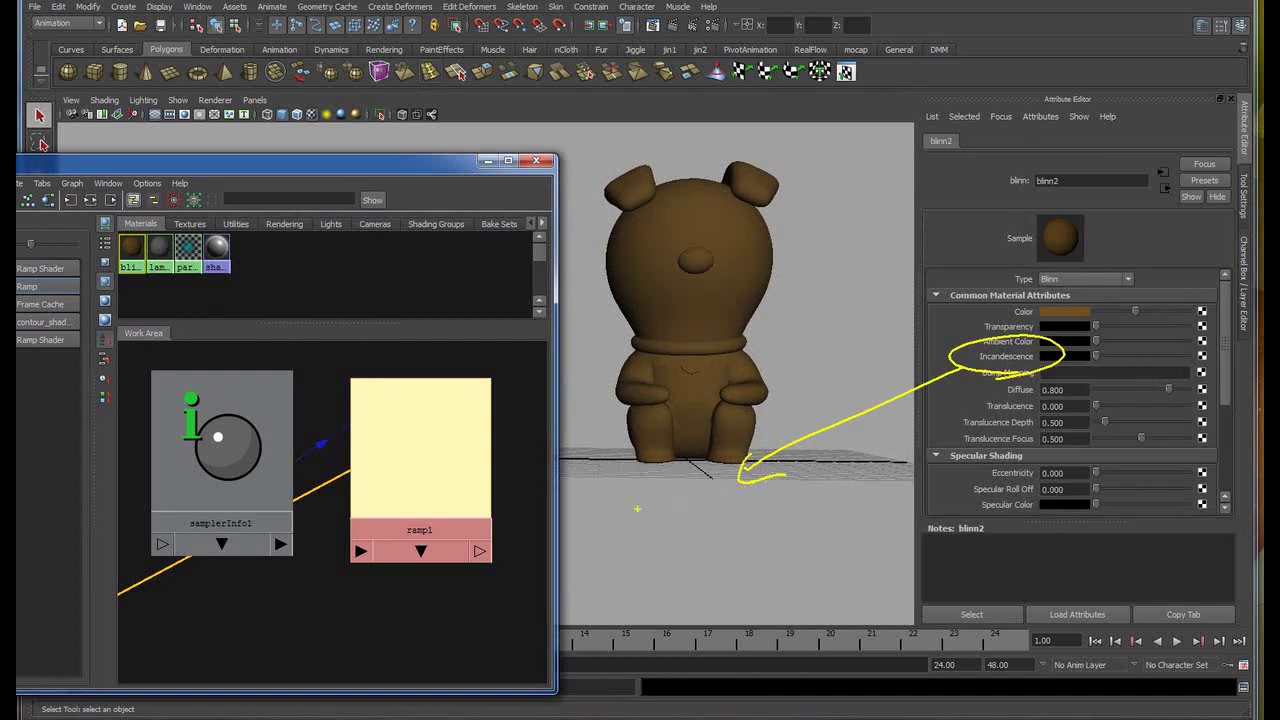
pyautogui.moveTo(655, 530)
pyautogui.mouseDown()
pyautogui.moveTo(676, 546)
pyautogui.moveTo(762, 550)
pyautogui.moveTo(830, 534)
pyautogui.mouseUp()
pyautogui.moveTo(818, 478)
pyautogui.mouseDown()
pyautogui.moveTo(822, 540)
pyautogui.moveTo(853, 522)
pyautogui.moveTo(870, 544)
pyautogui.moveTo(1112, 540)
pyautogui.mouseUp()
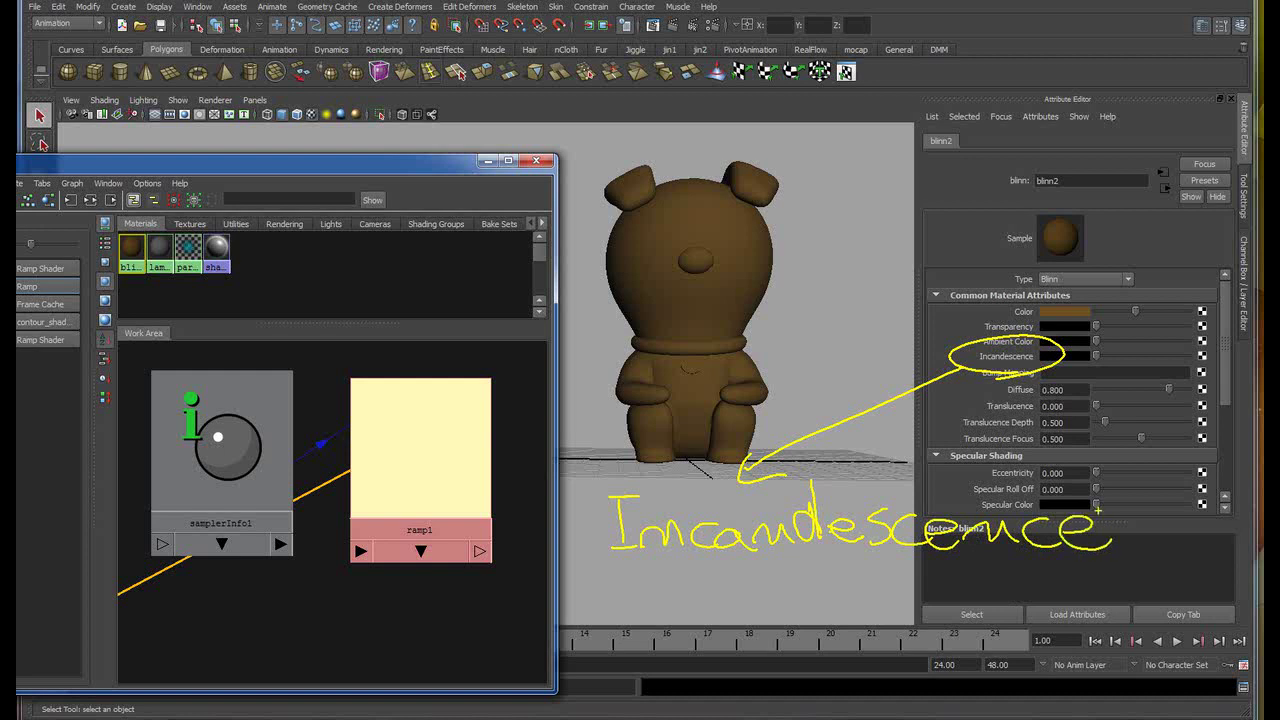
pyautogui.press('Escape')
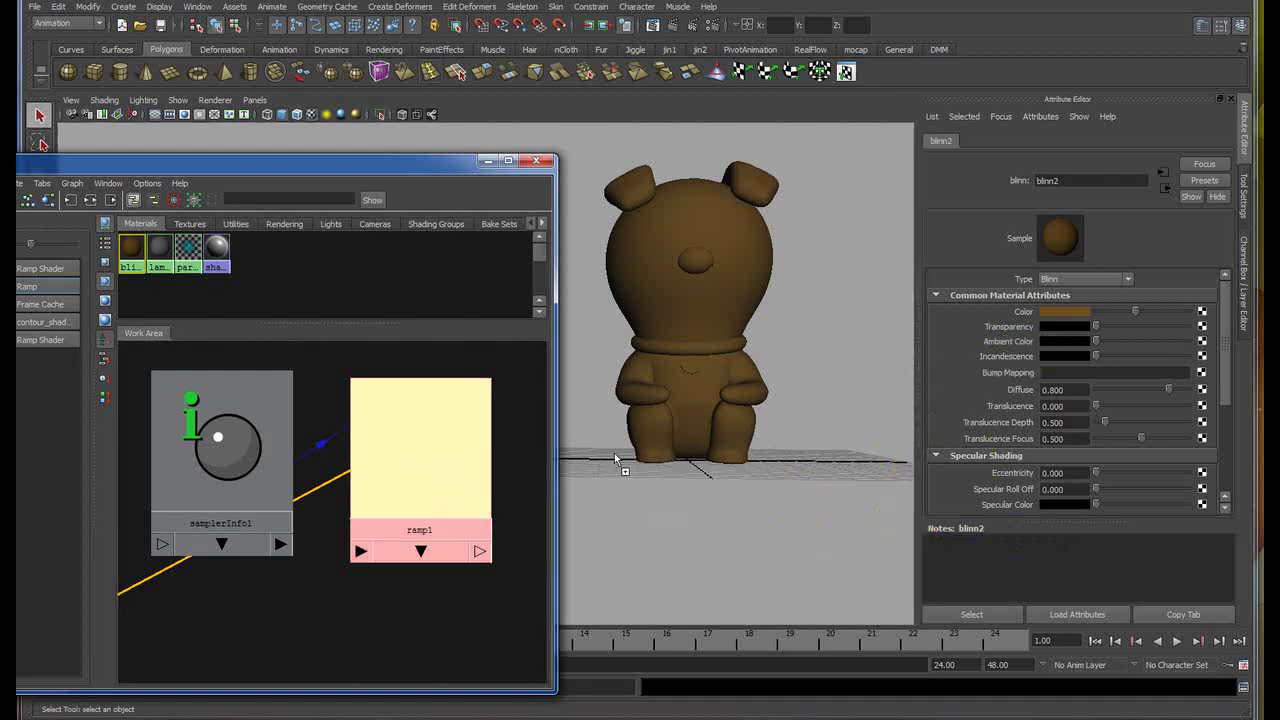
pyautogui.moveTo(1014, 355); pyautogui.dragTo(1016, 356, button='middle')
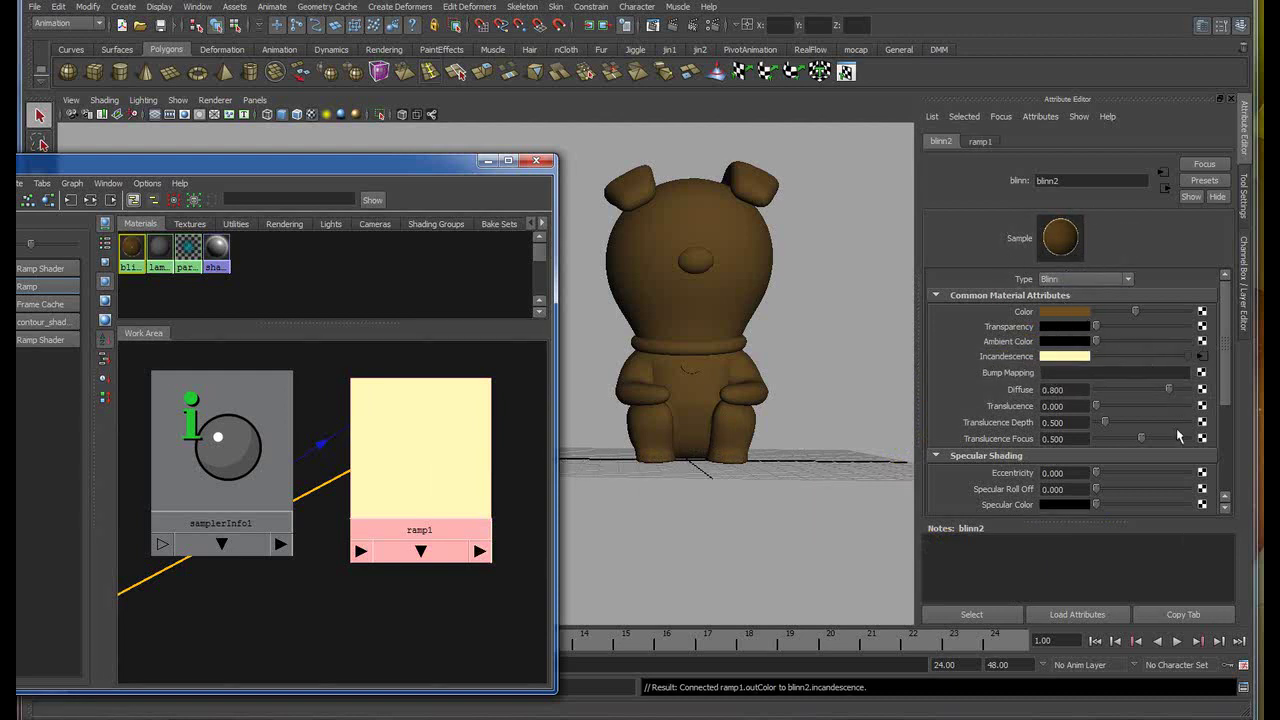
pyautogui.moveTo(1226, 409); pyautogui.dragTo(1226, 393)
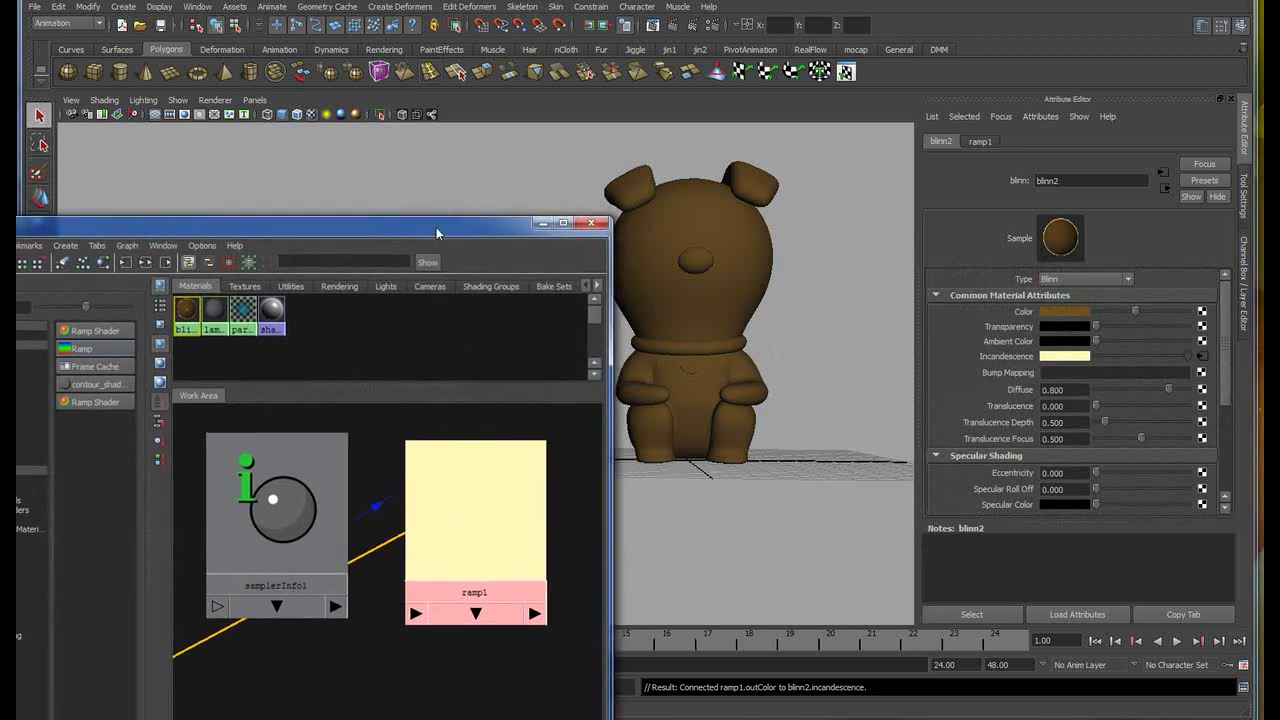
# - Assign the blinn2 material to the dog model
pyautogui.moveTo(376, 173); pyautogui.dragTo(397, 245)
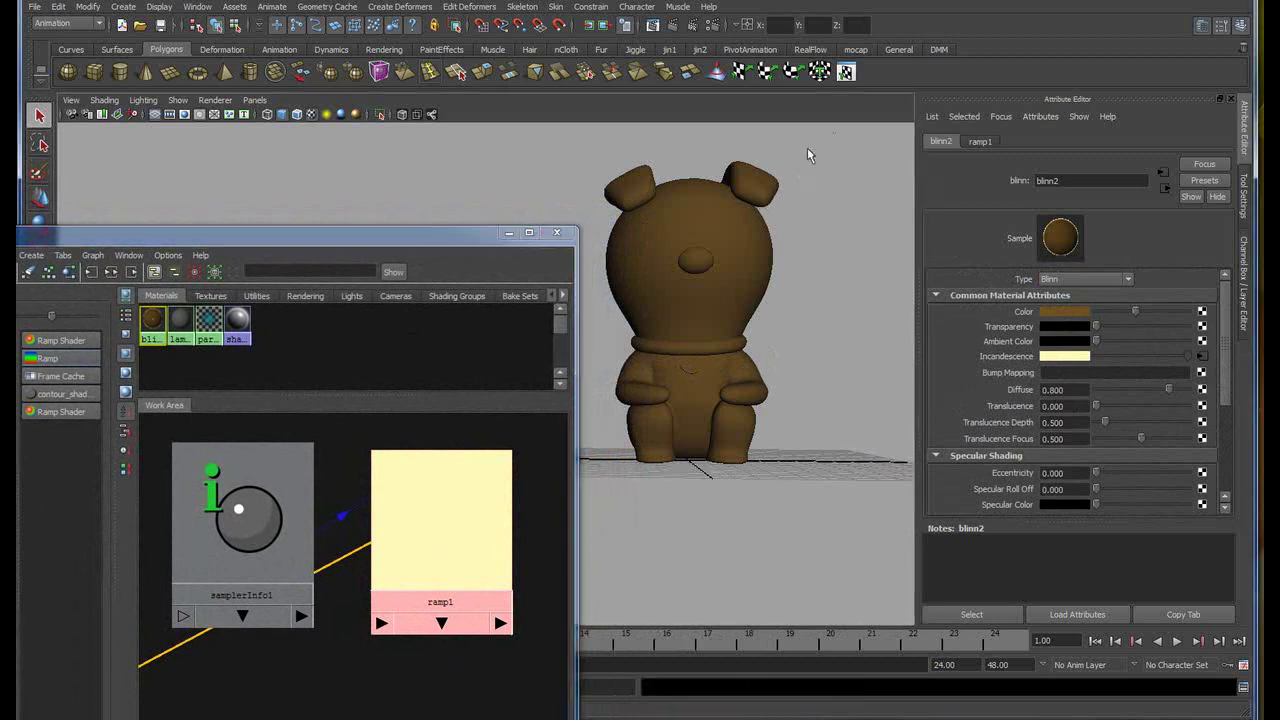
pyautogui.click(616, 436)
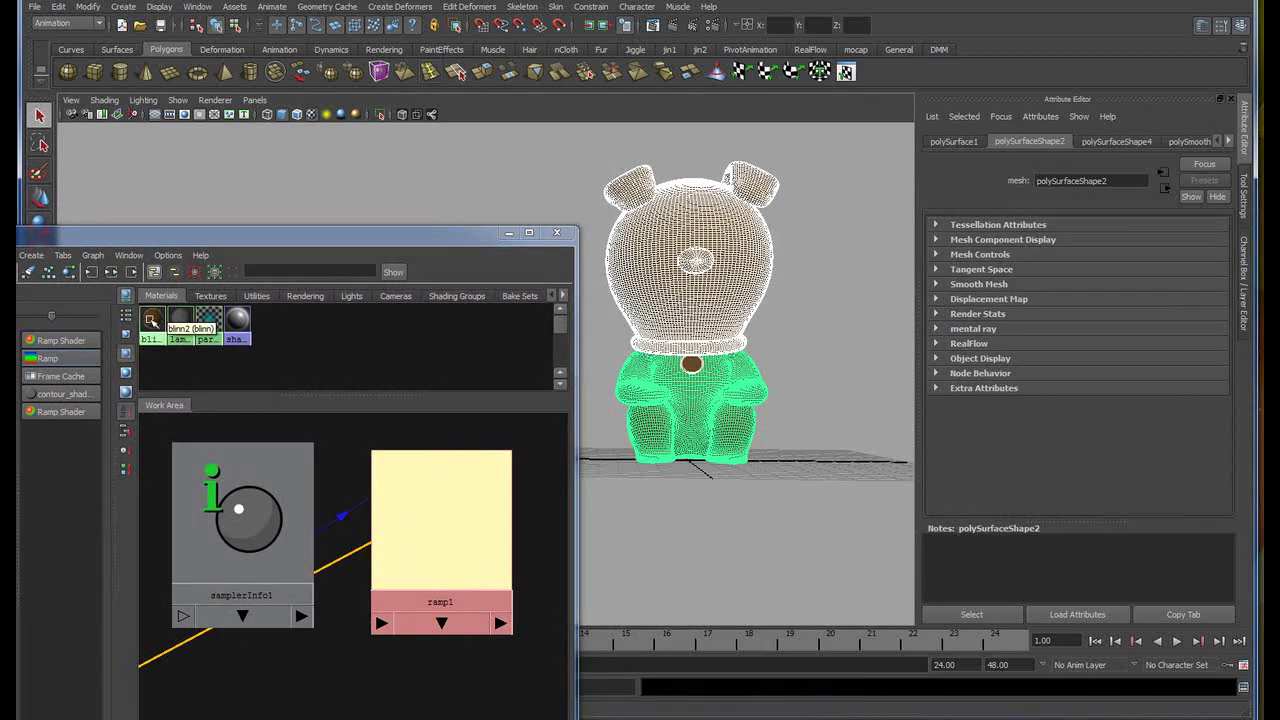
pyautogui.moveTo(152, 322); pyautogui.dragTo(153, 295, button='right')
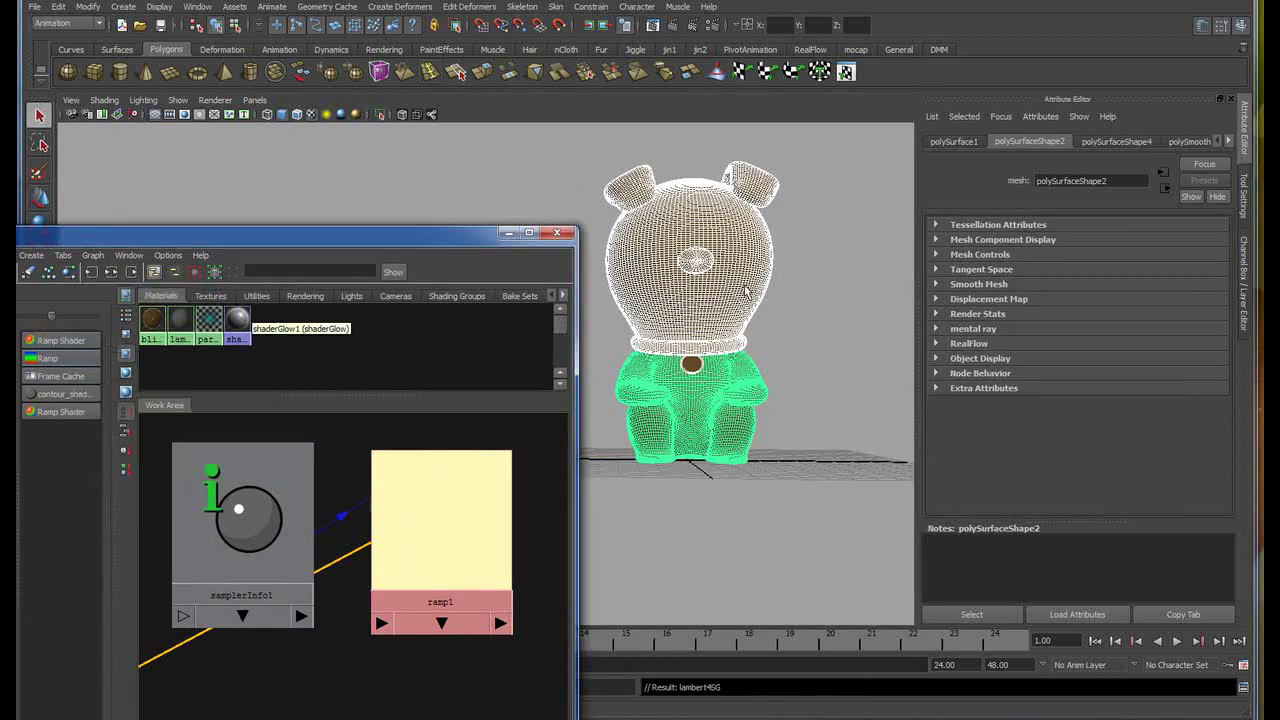
pyautogui.click(330, 350)
# - Minimize Hypershade, zoom the perspective view, and render the current frame in mental ray
pyautogui.moveTo(479, 237); pyautogui.dragTo(565, 178)
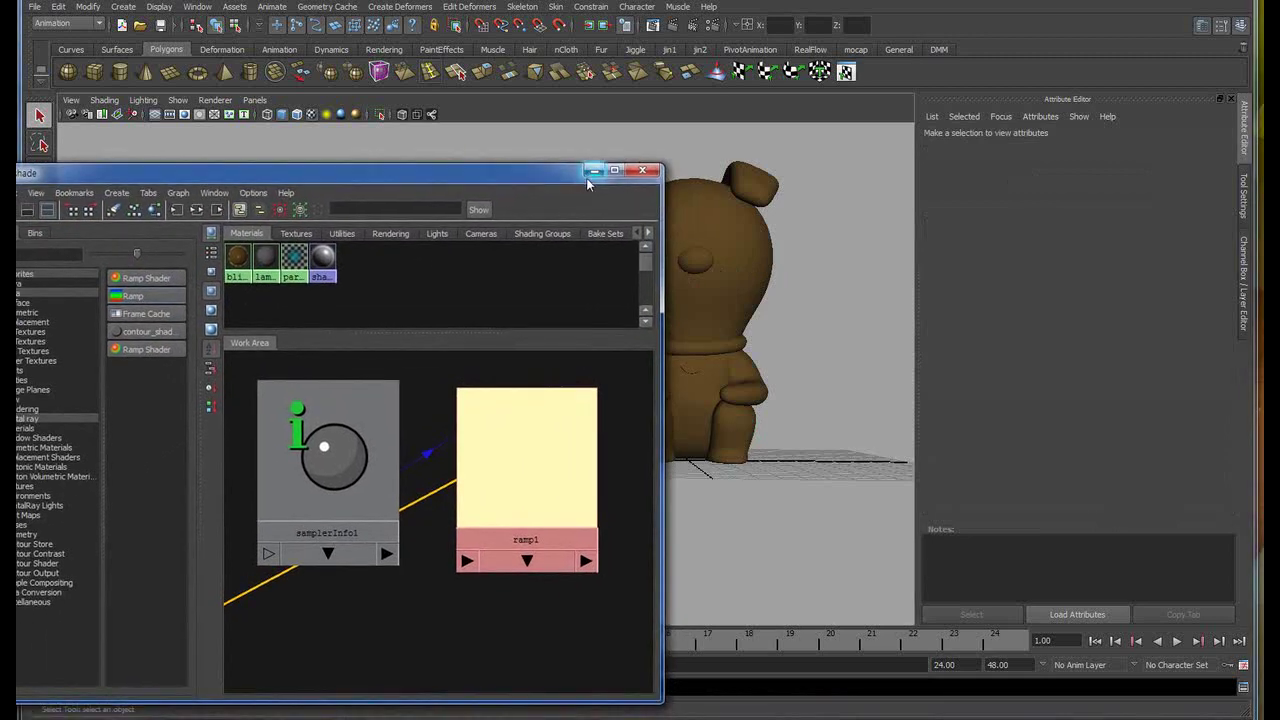
pyautogui.click(593, 181)
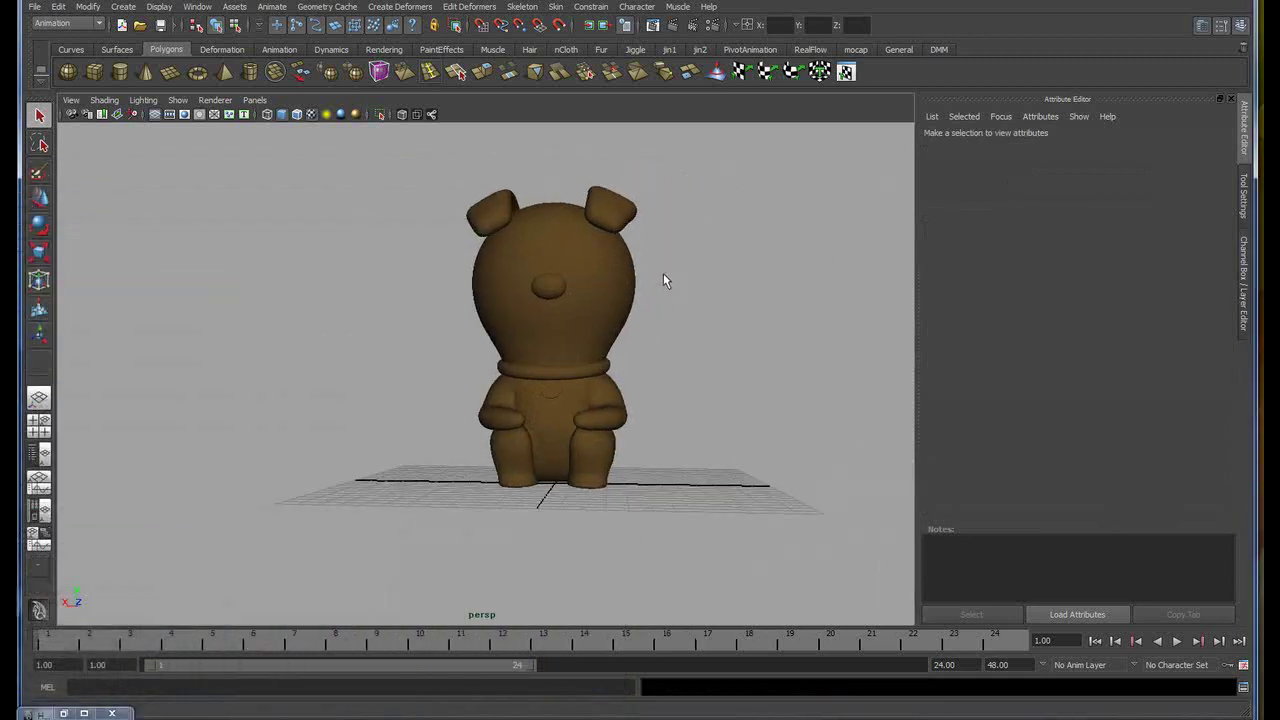
pyautogui.scroll(3, 665, 282)
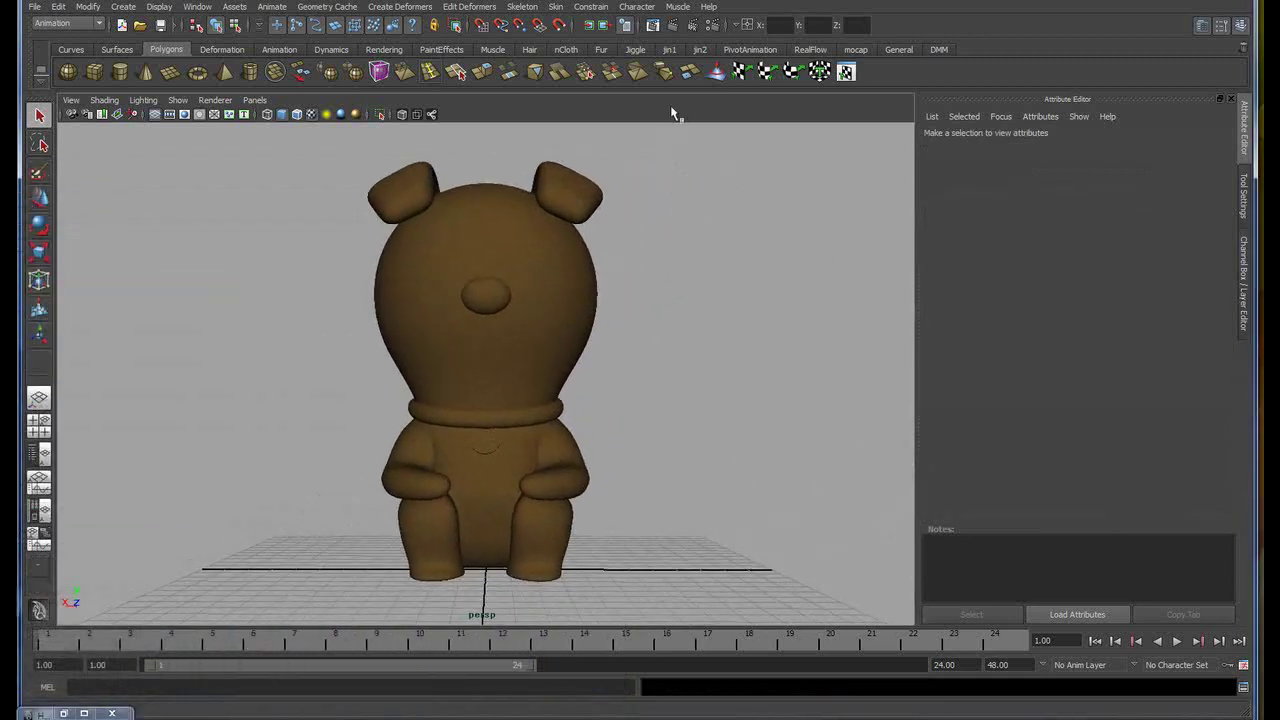
pyautogui.click(671, 26)
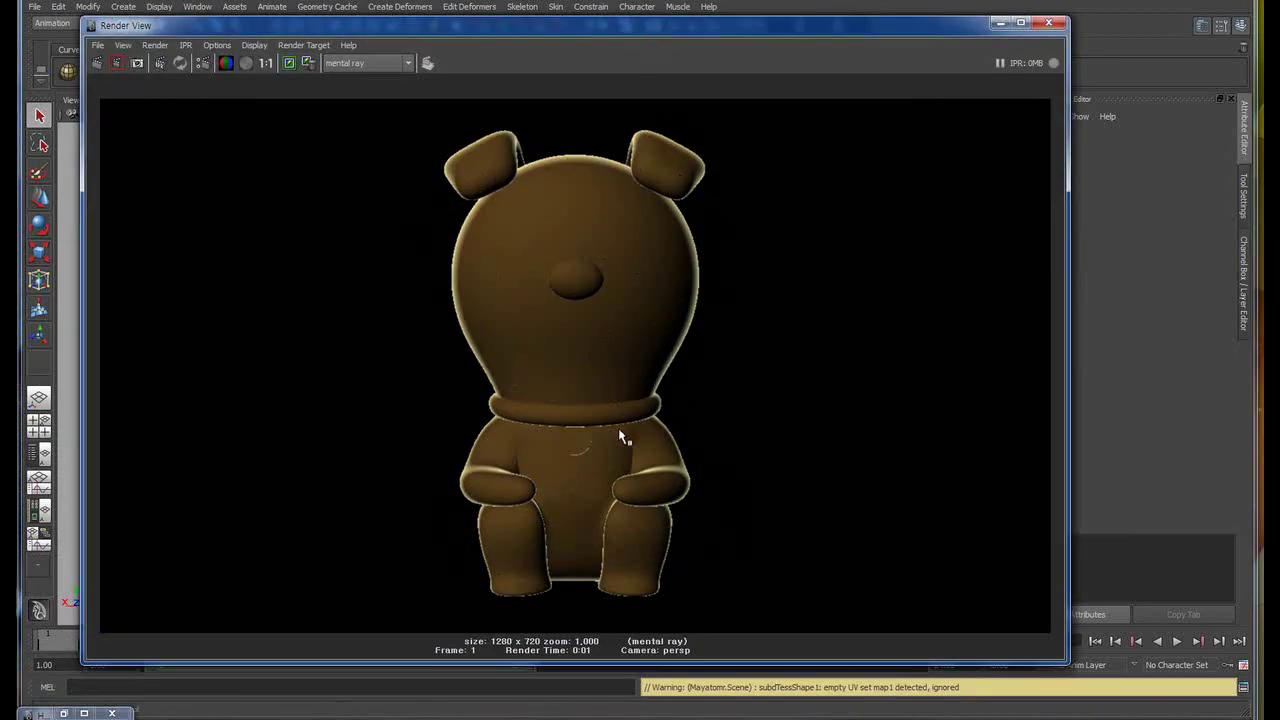
# - Set mental ray quality to Production with a Mitchell filter and 0.05 anti-aliasing contrast
pyautogui.click(1048, 22)
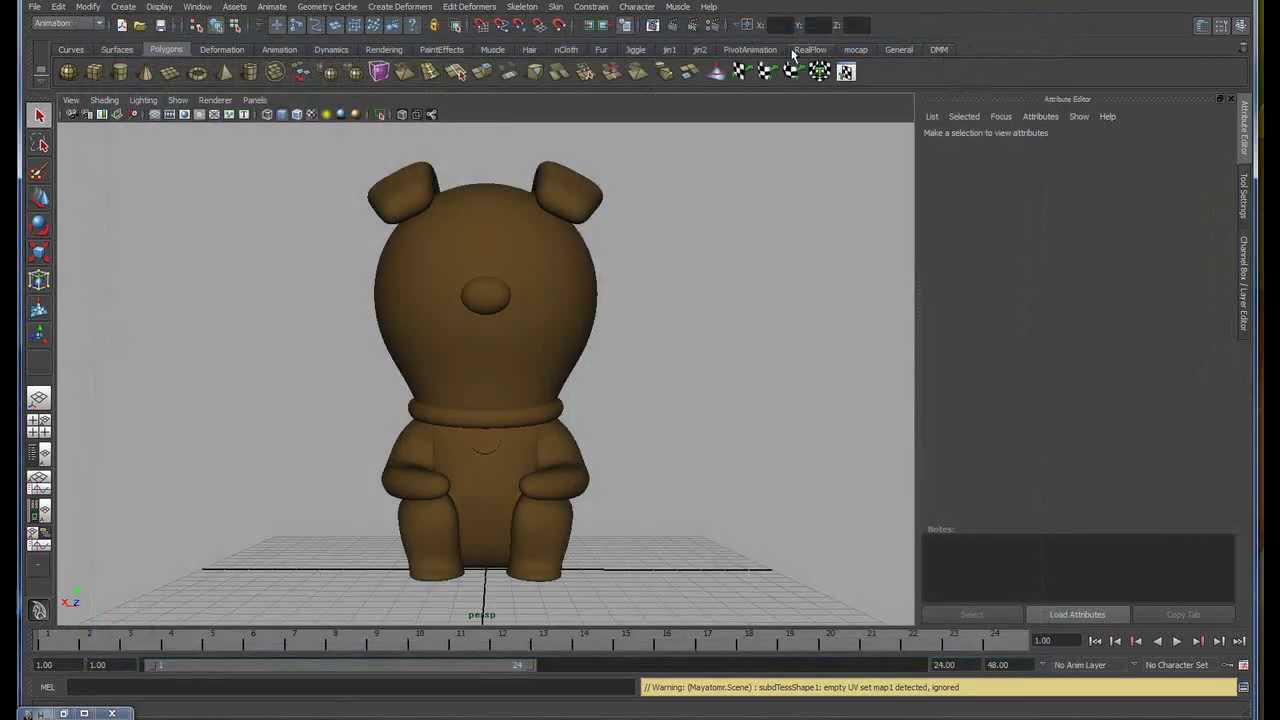
pyautogui.click(714, 29)
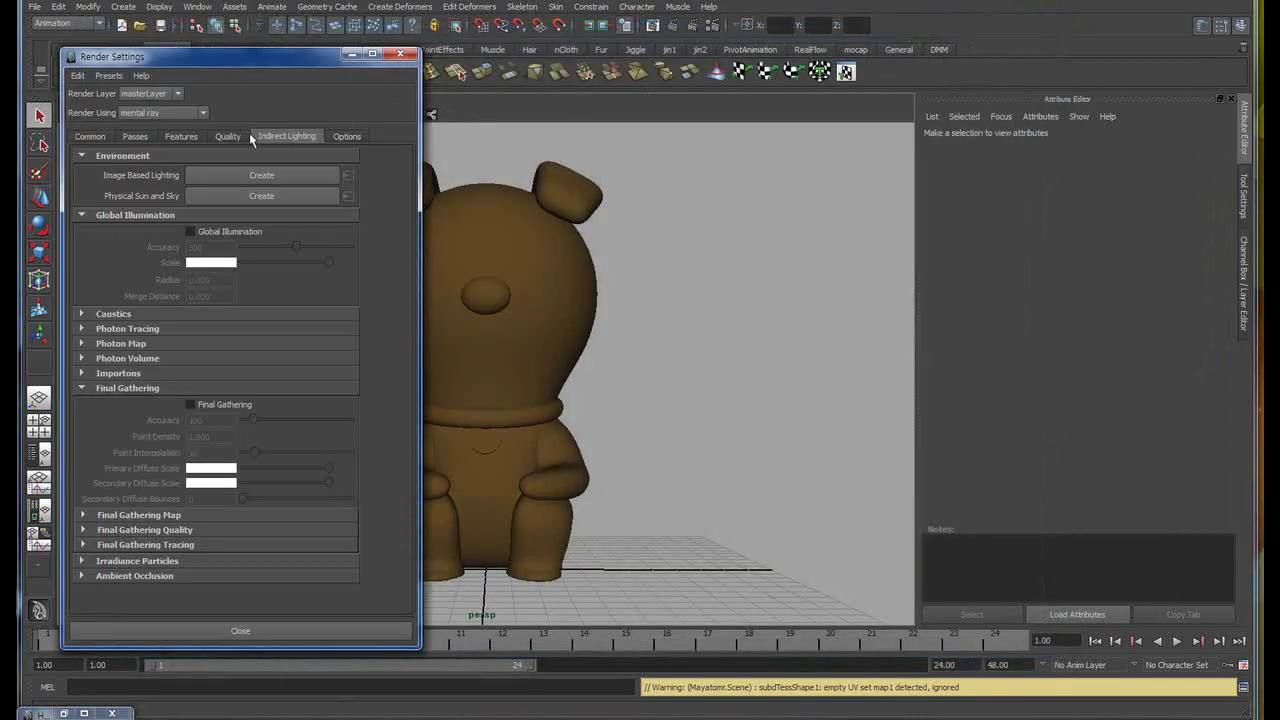
pyautogui.click(228, 140)
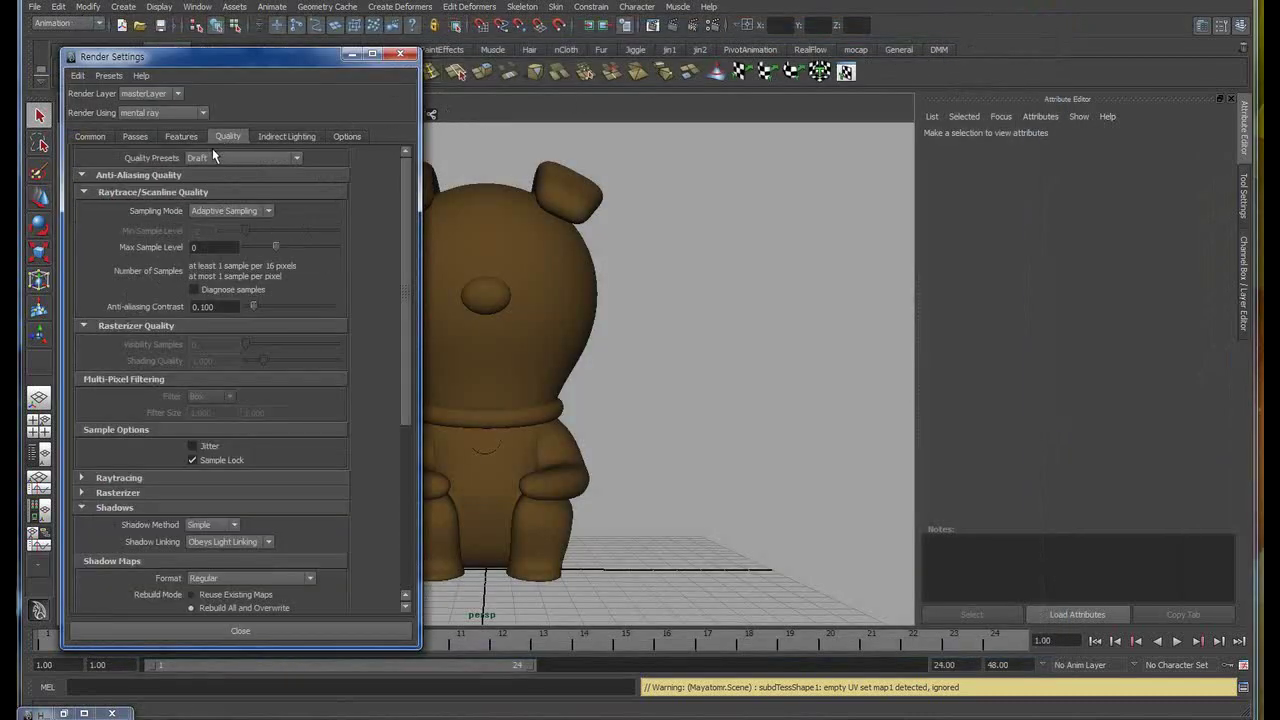
pyautogui.click(214, 158)
pyautogui.scroll(-2, 296, 217)
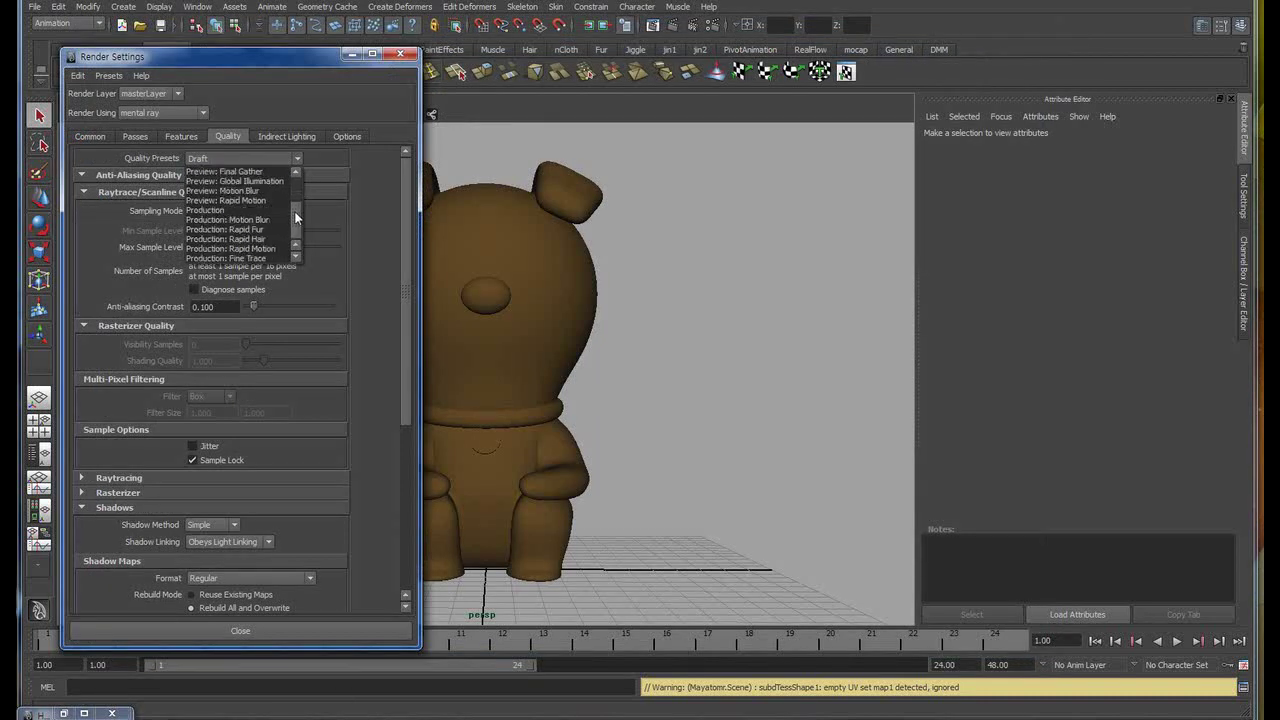
pyautogui.click(228, 210)
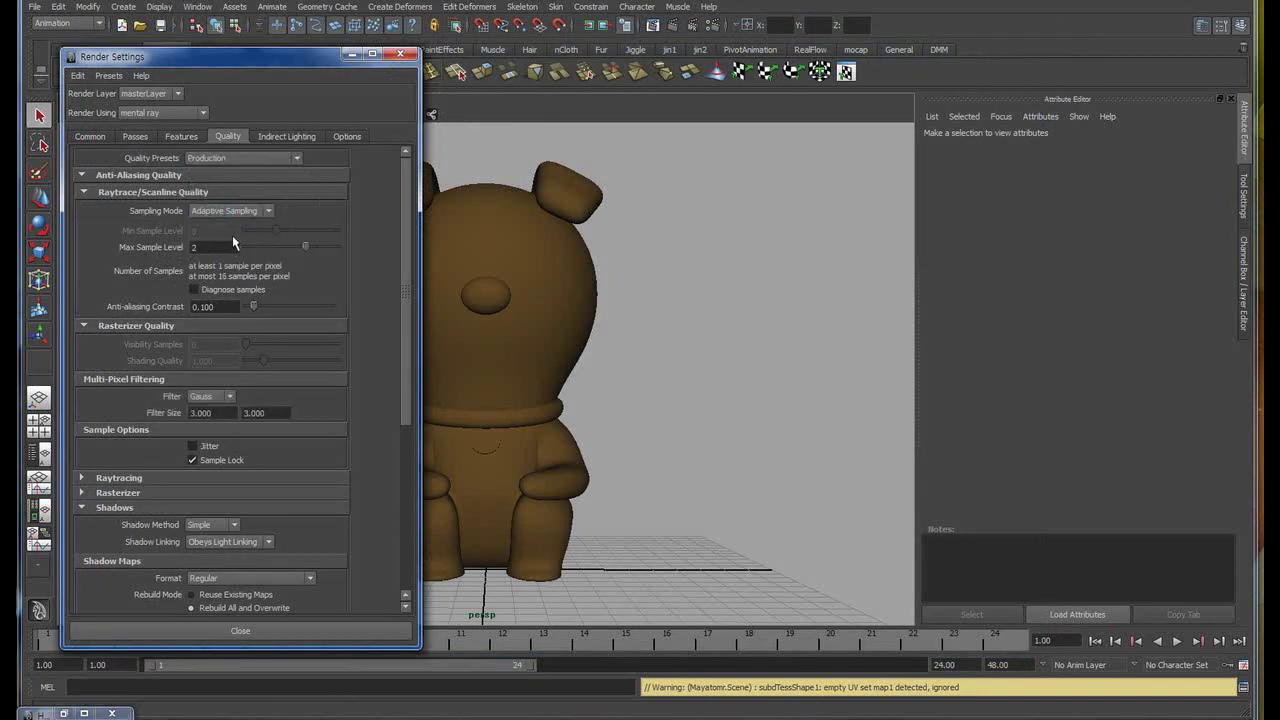
pyautogui.click(230, 397)
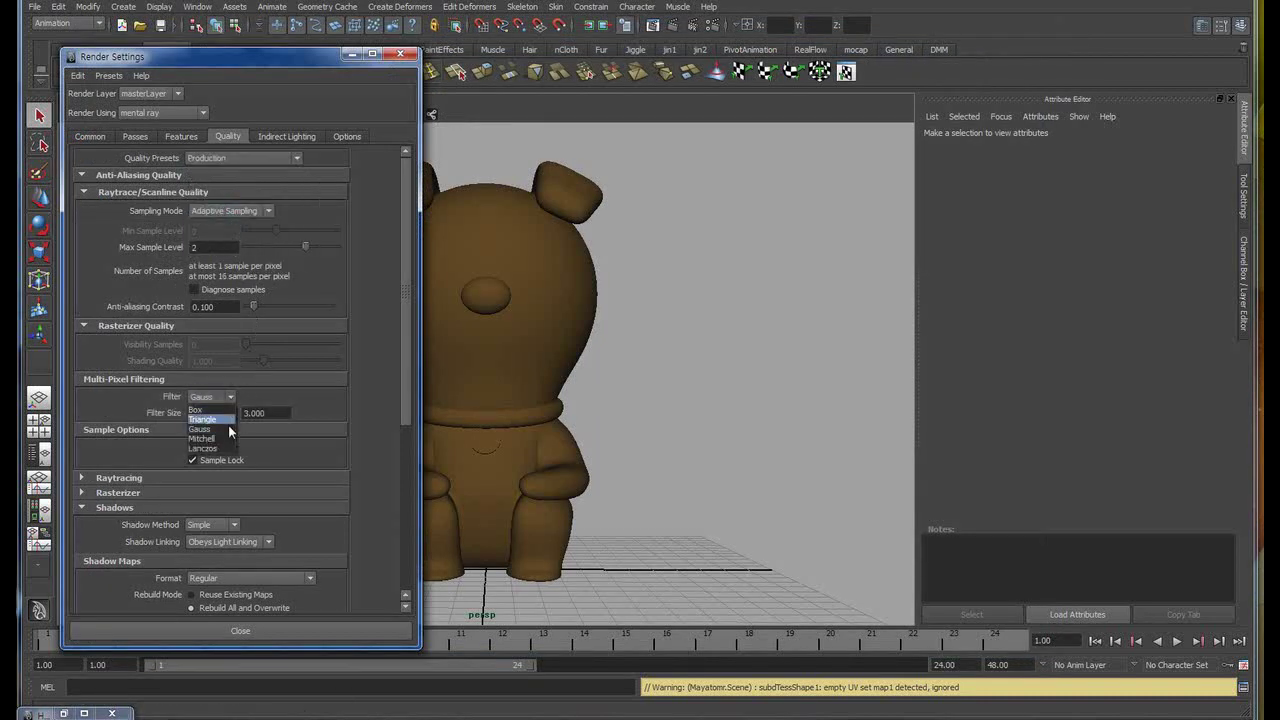
pyautogui.click(222, 439)
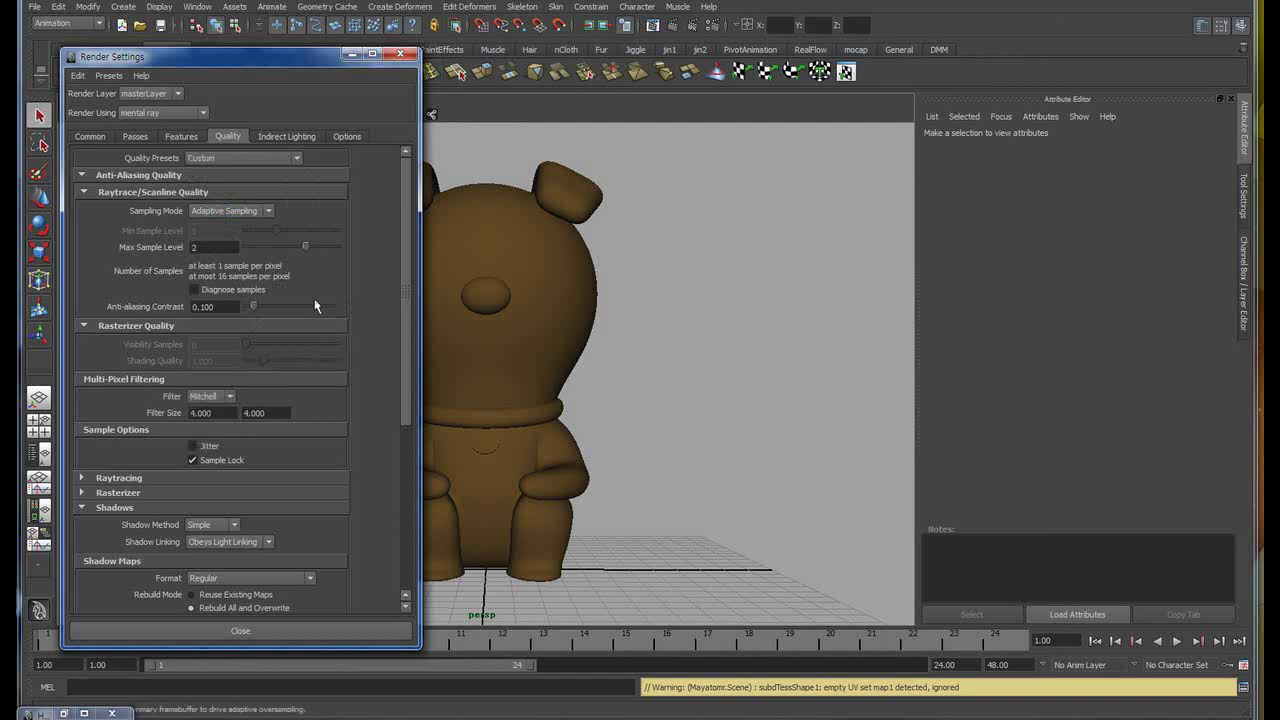
pyautogui.click(203, 306)
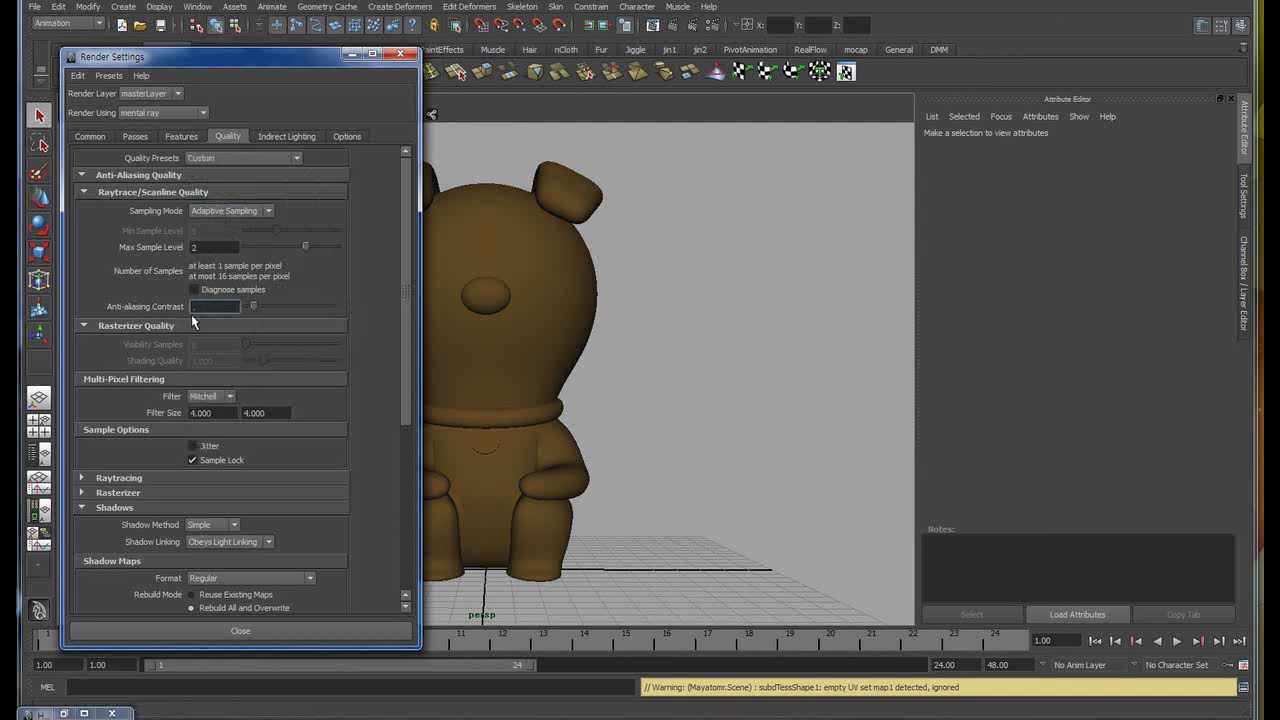
pyautogui.write('.05')
pyautogui.press('Return')
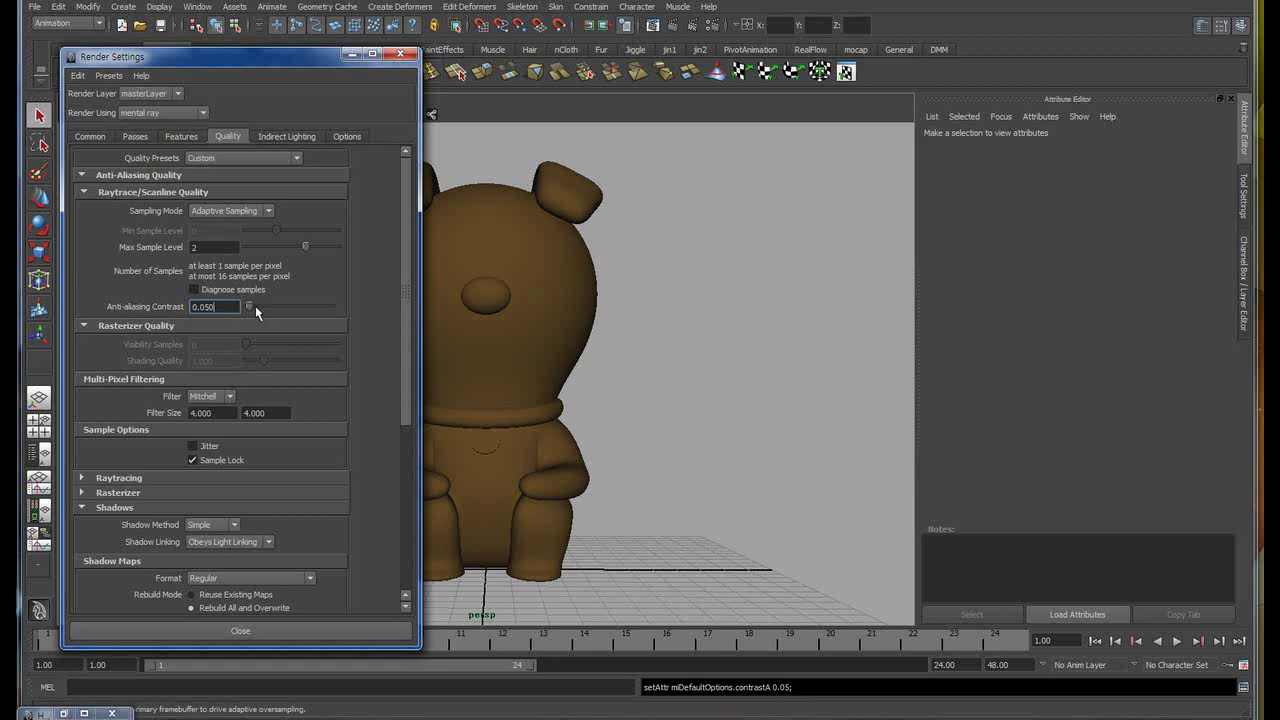
# - Check the indirect lighting settings, close Render Settings, and re-render the dog
pyautogui.click(284, 138)
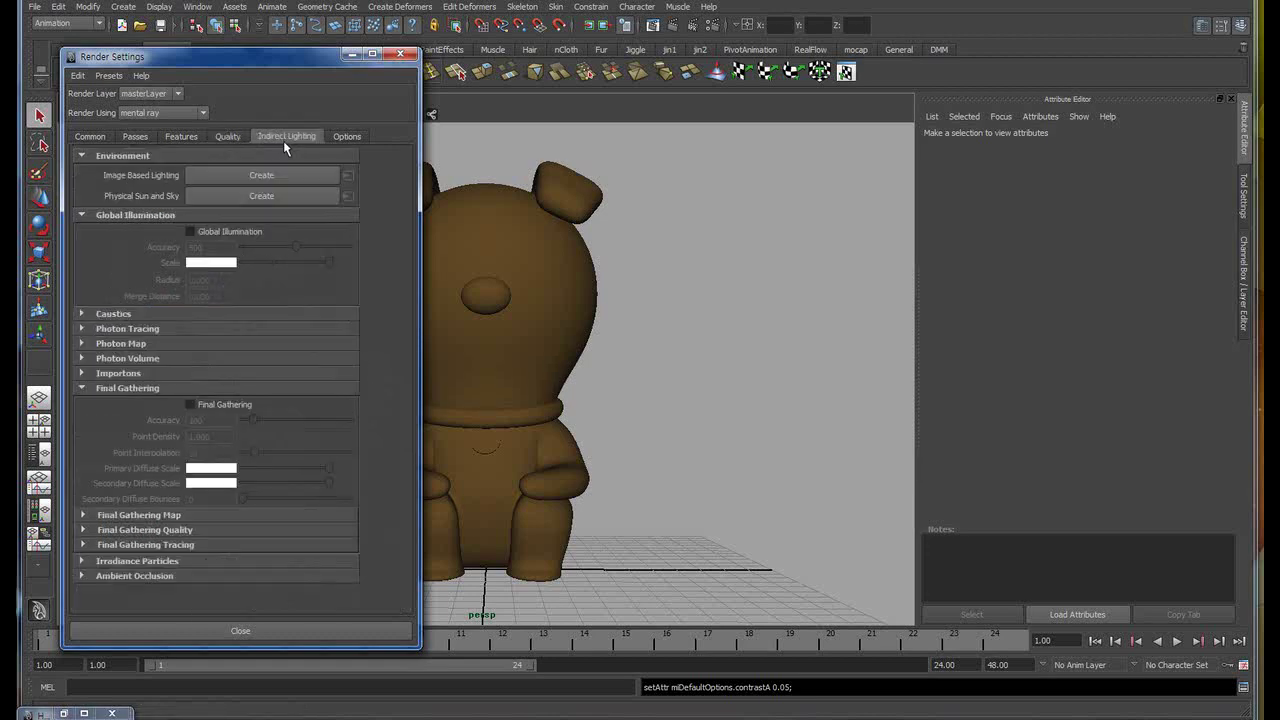
pyautogui.click(284, 631)
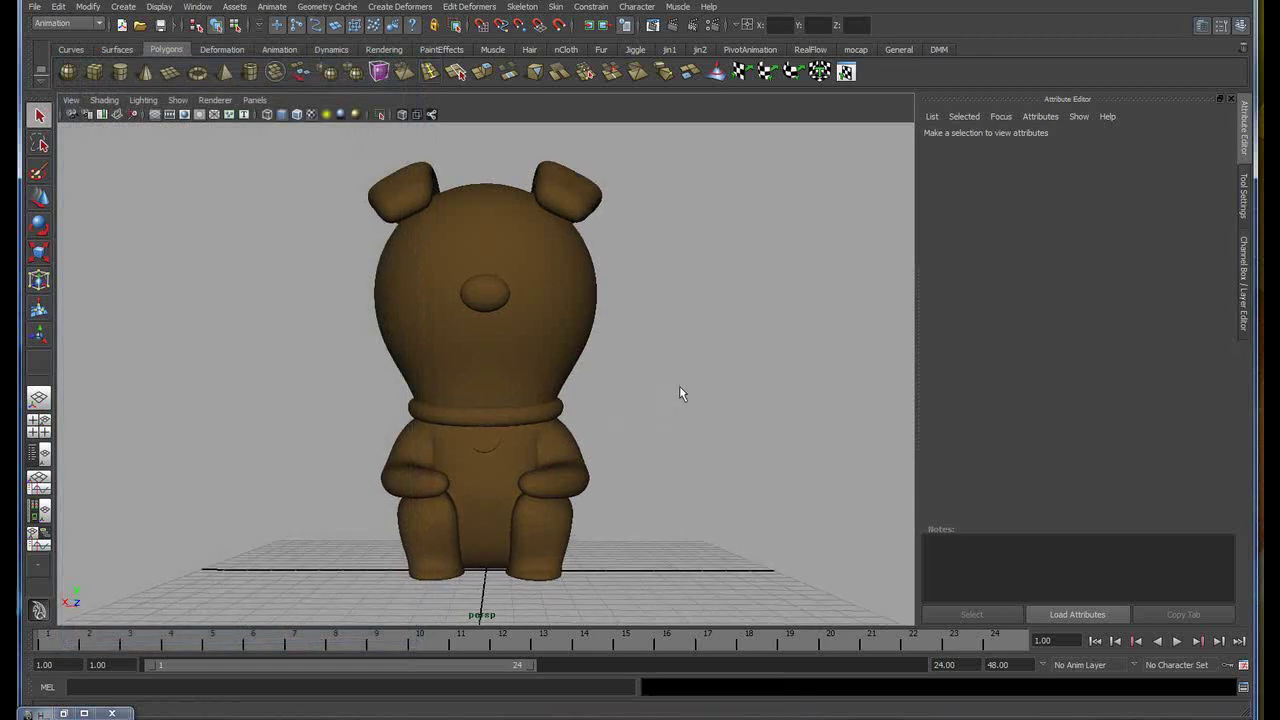
pyautogui.click(673, 26)
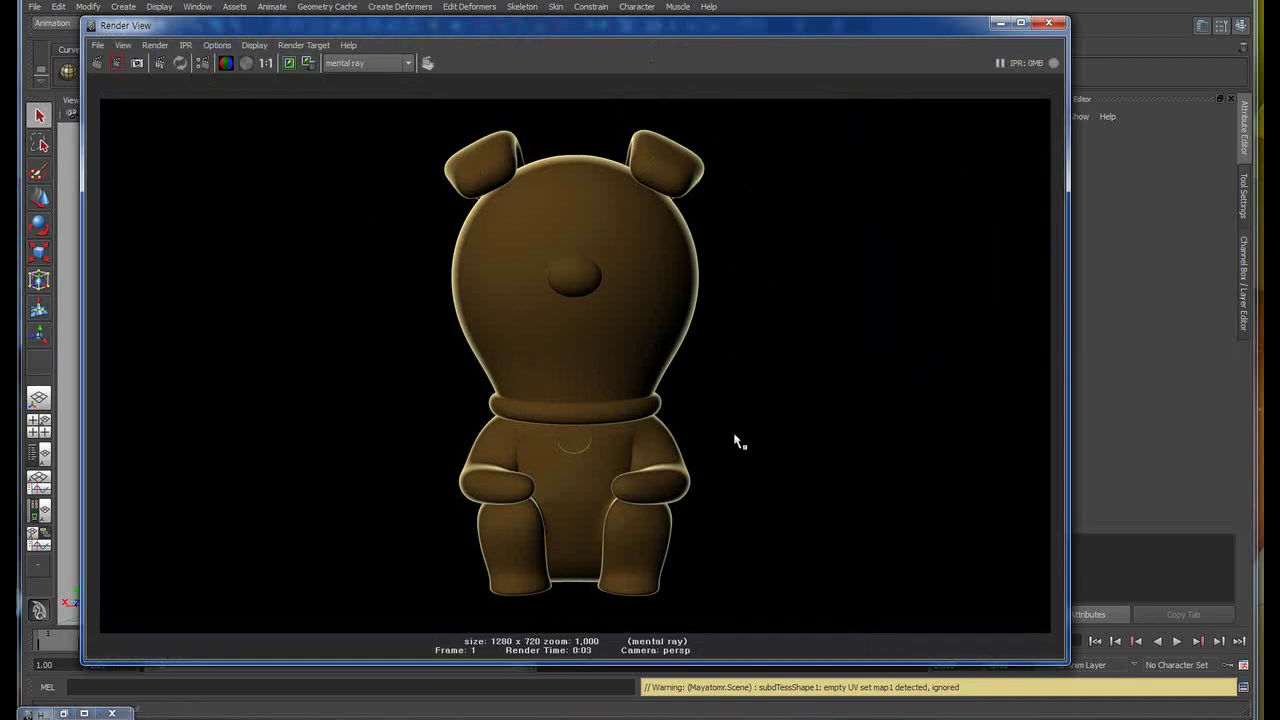
pyautogui.click(1049, 24)
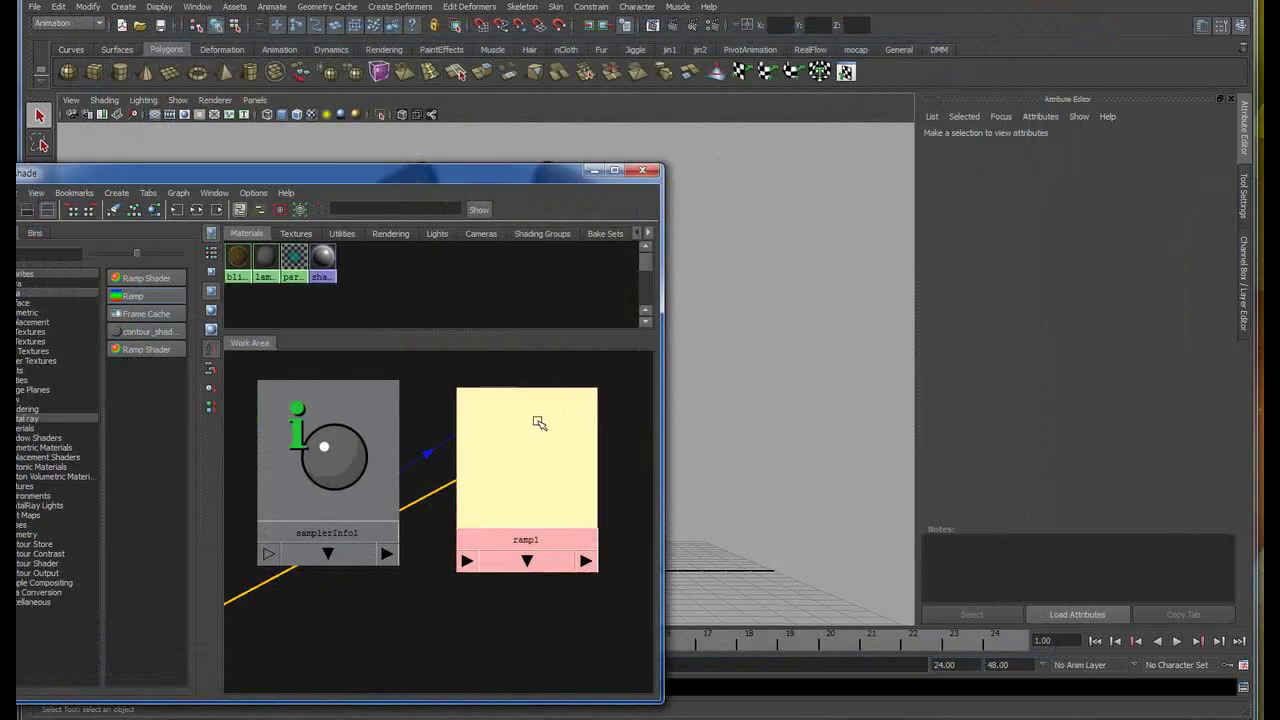
# - Show blinn2's full shading network and open ramp1's attributes
pyautogui.moveTo(539, 423); pyautogui.dragTo(520, 426)
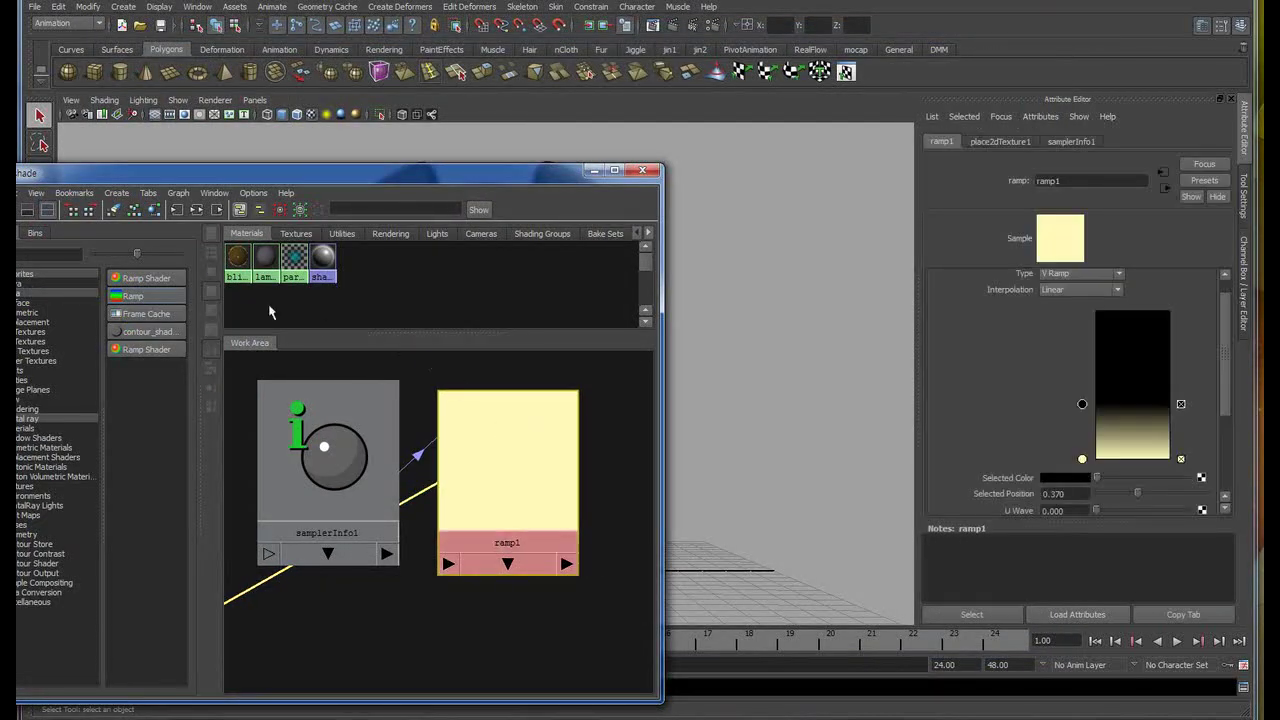
pyautogui.click(238, 258)
pyautogui.click(240, 210)
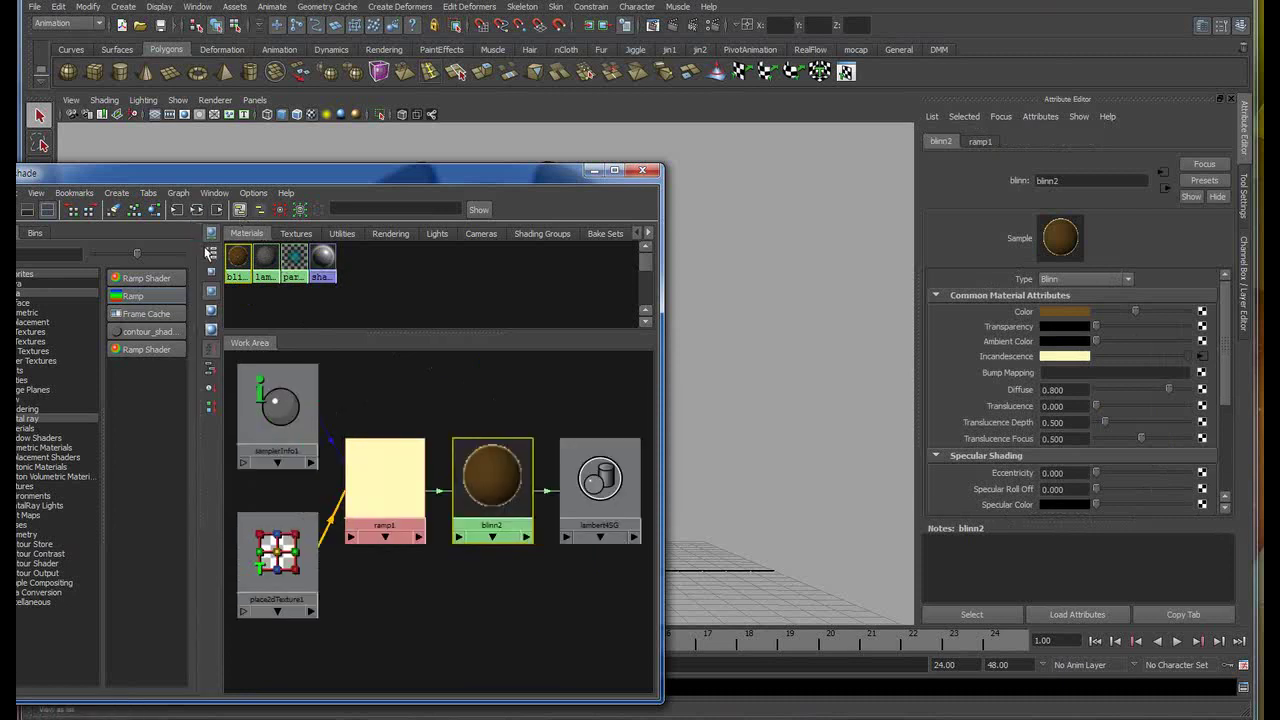
pyautogui.click(392, 477)
pyautogui.click(392, 477)
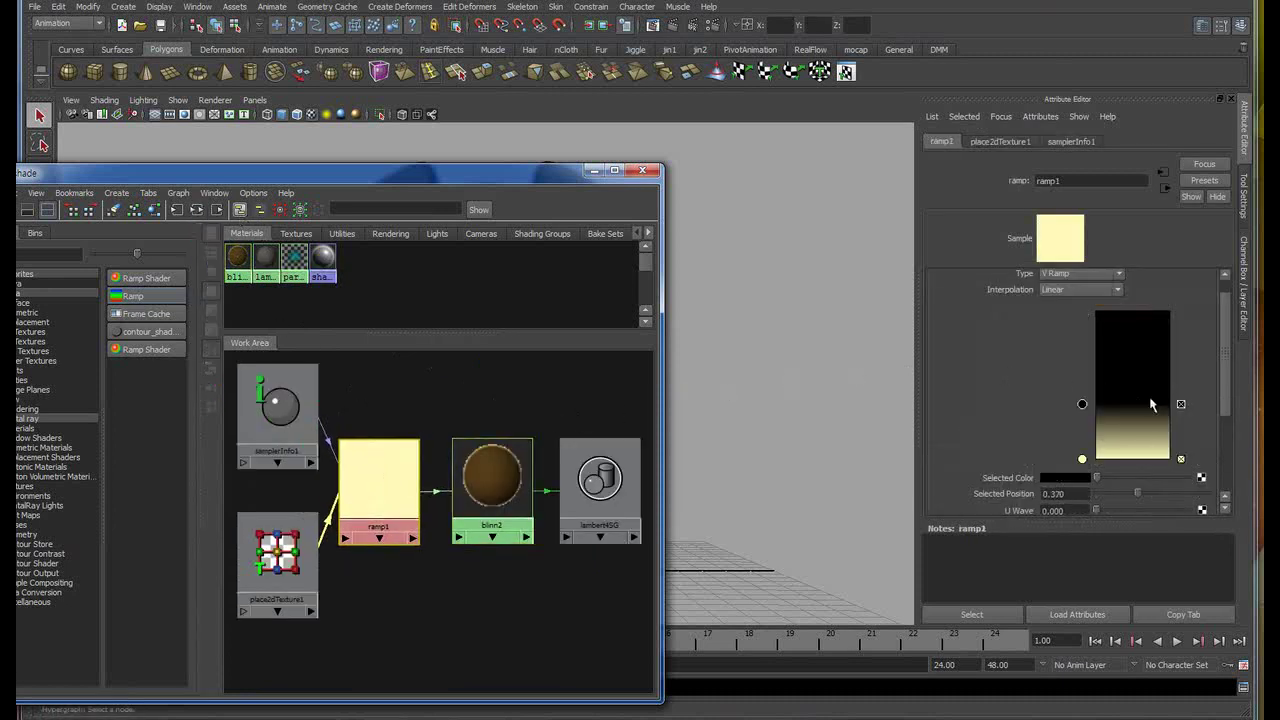
pyautogui.scroll(-2, 1227, 391)
# - Change ramp1's bottom entry to a saturated blue and re-render the dog in mental ray
pyautogui.click(1082, 417)
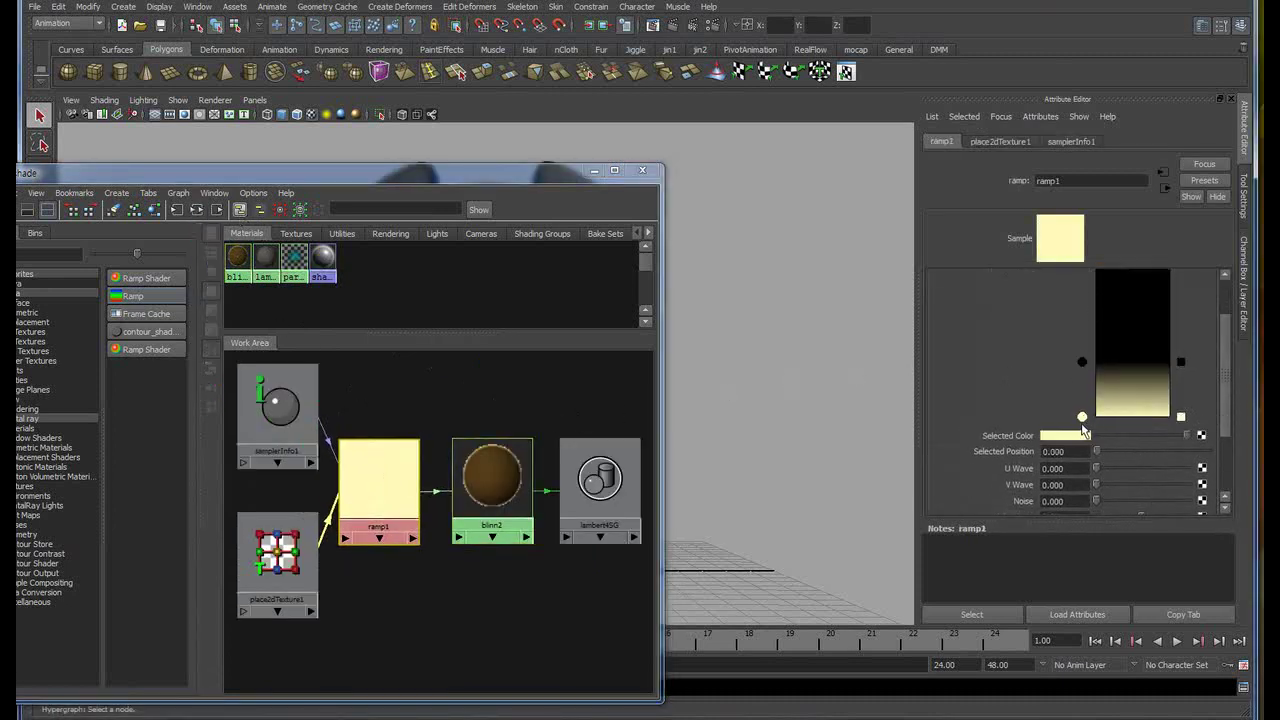
pyautogui.click(1075, 440)
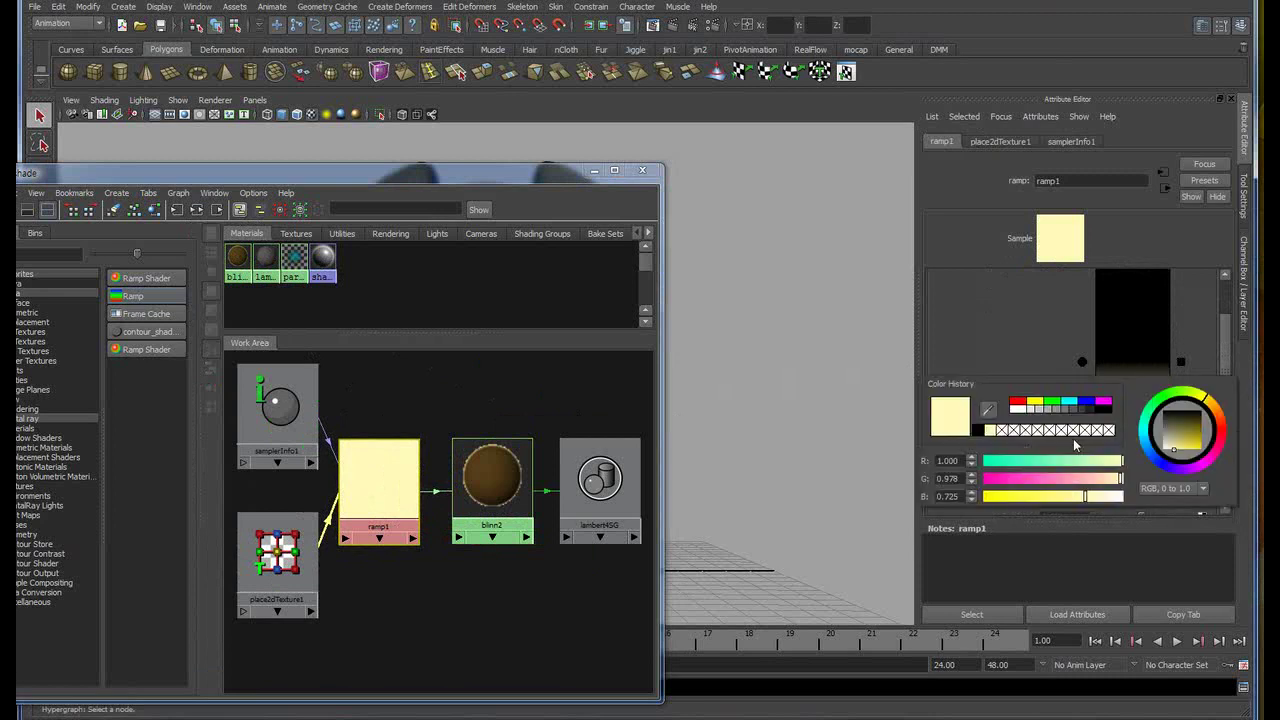
pyautogui.click(1152, 462)
pyautogui.moveTo(1188, 446); pyautogui.dragTo(1202, 455)
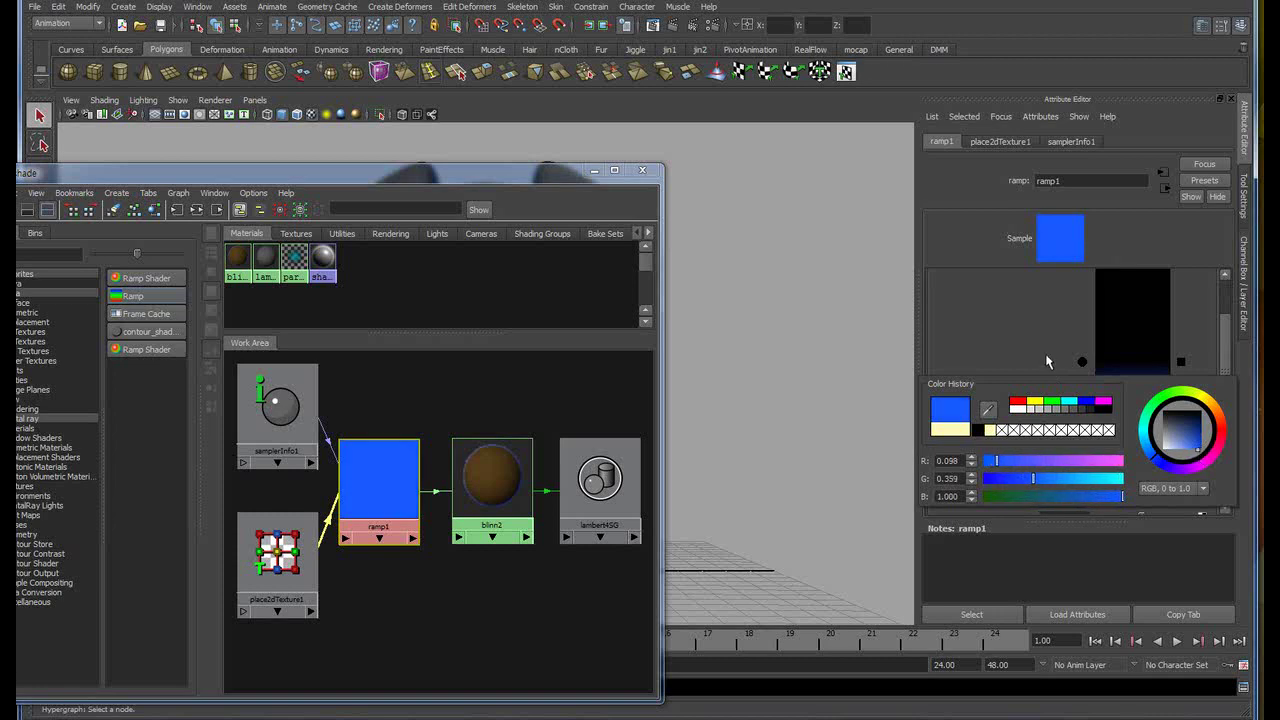
pyautogui.click(1082, 364)
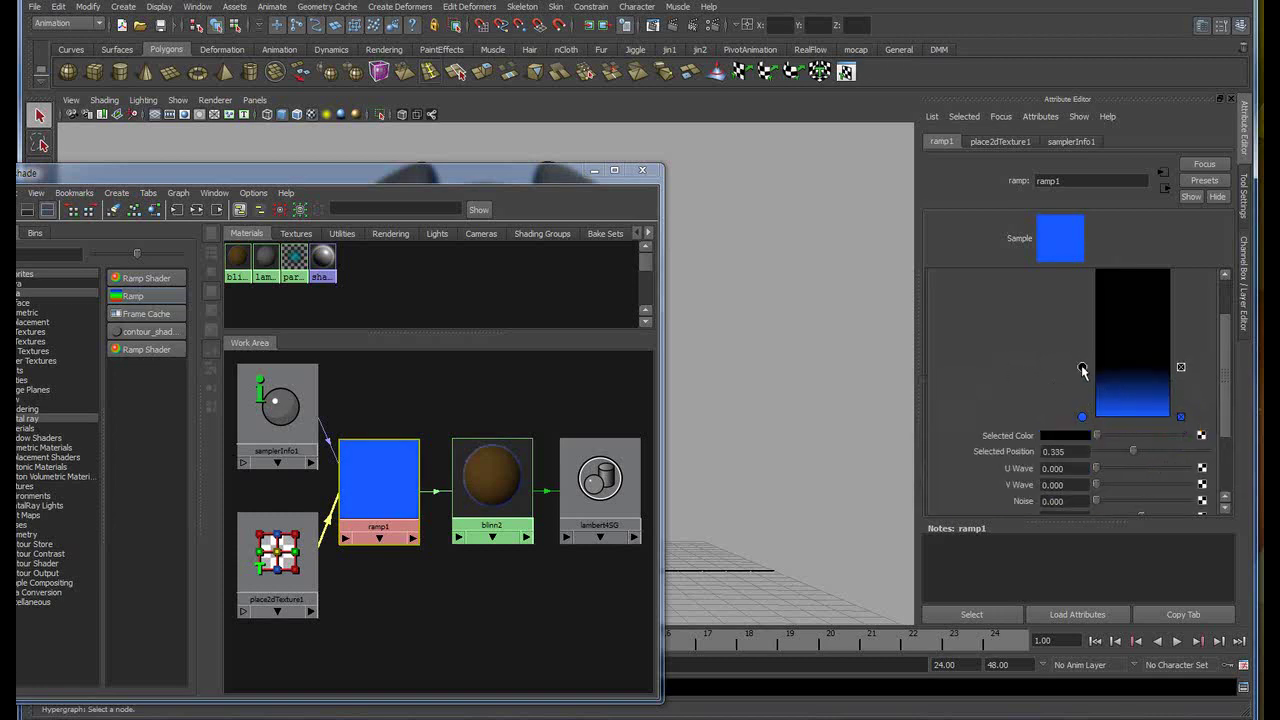
pyautogui.moveTo(531, 180); pyautogui.dragTo(560, 226)
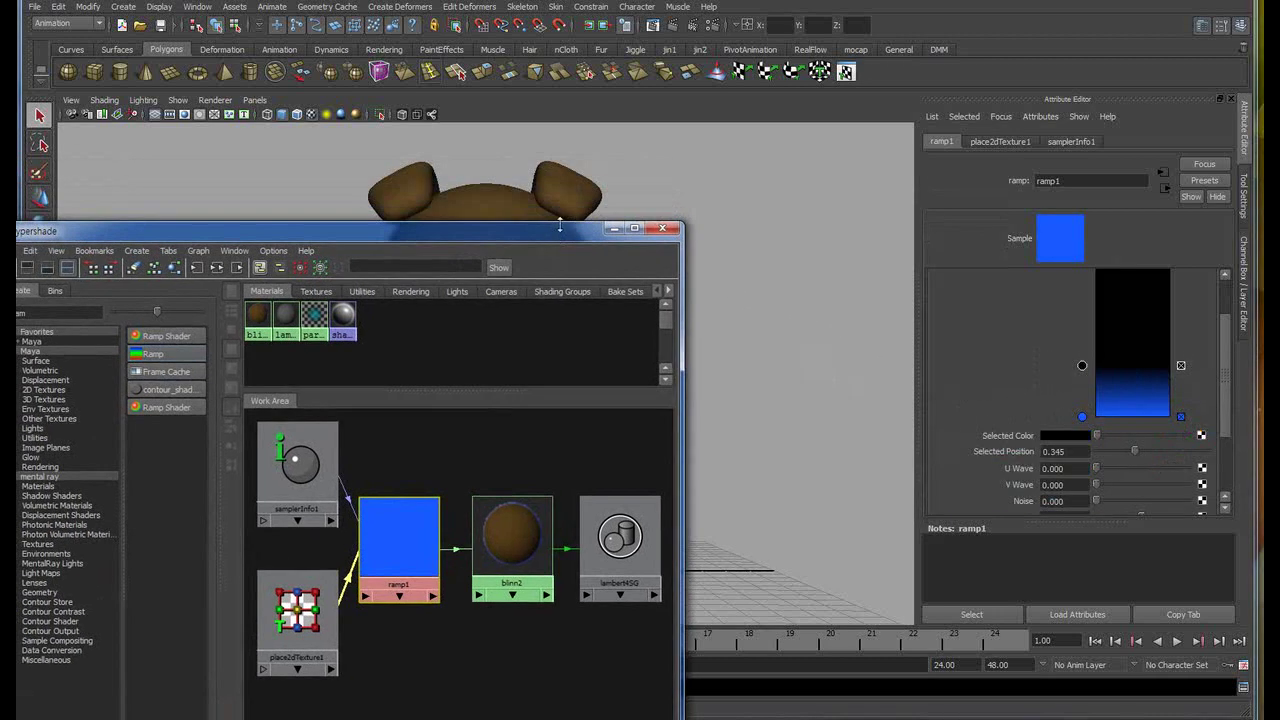
pyautogui.click(652, 24)
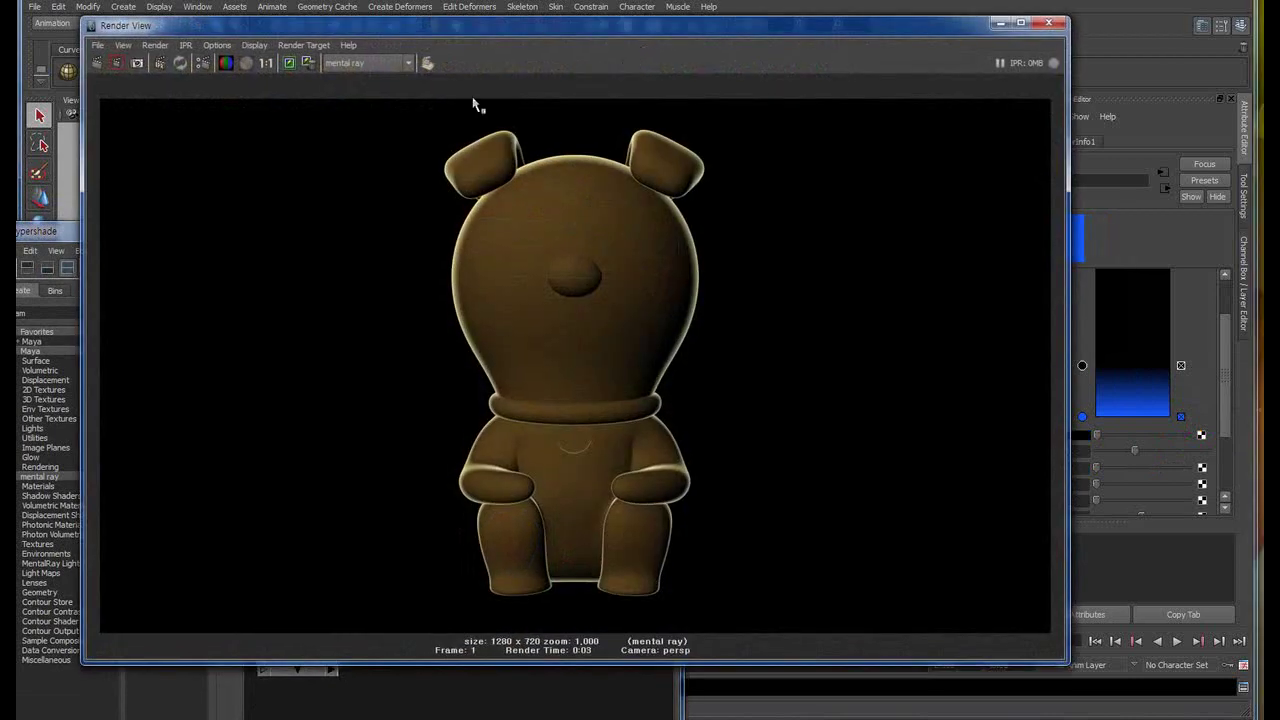
pyautogui.click(98, 64)
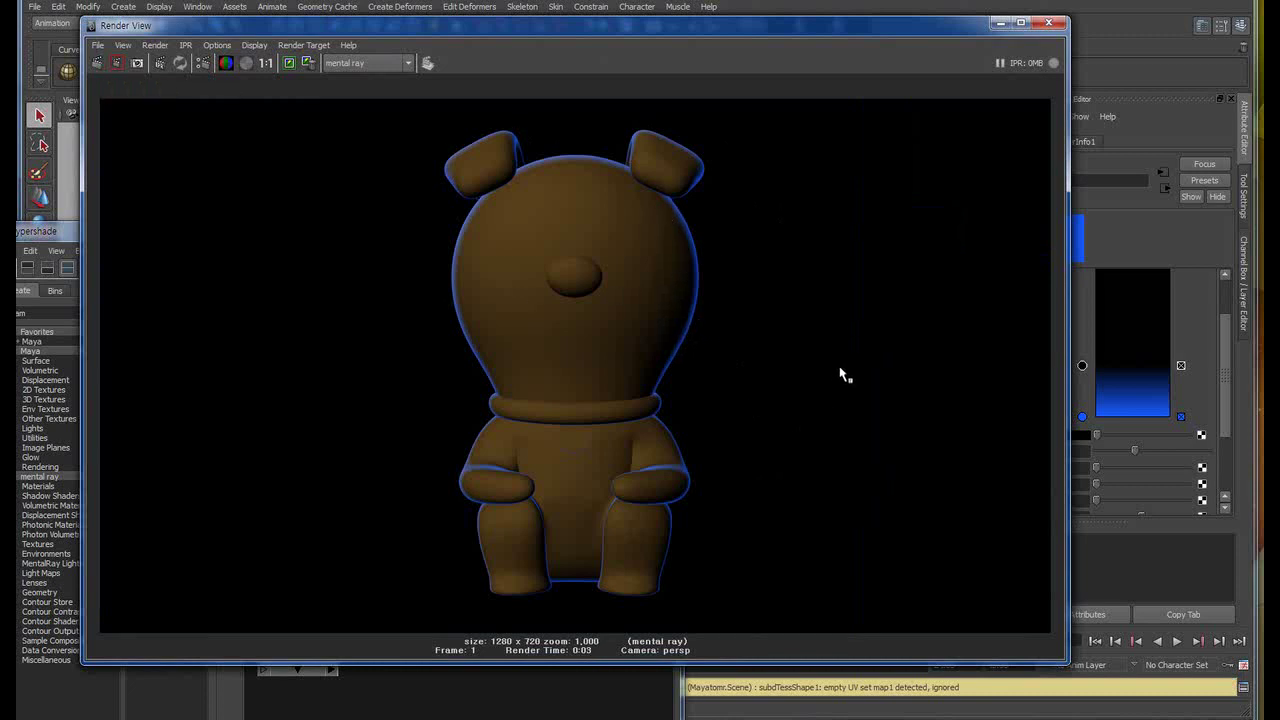
# - Raise ramp1's black entry to 0.840 and render a preview of the wider blue glow
pyautogui.click(1048, 23)
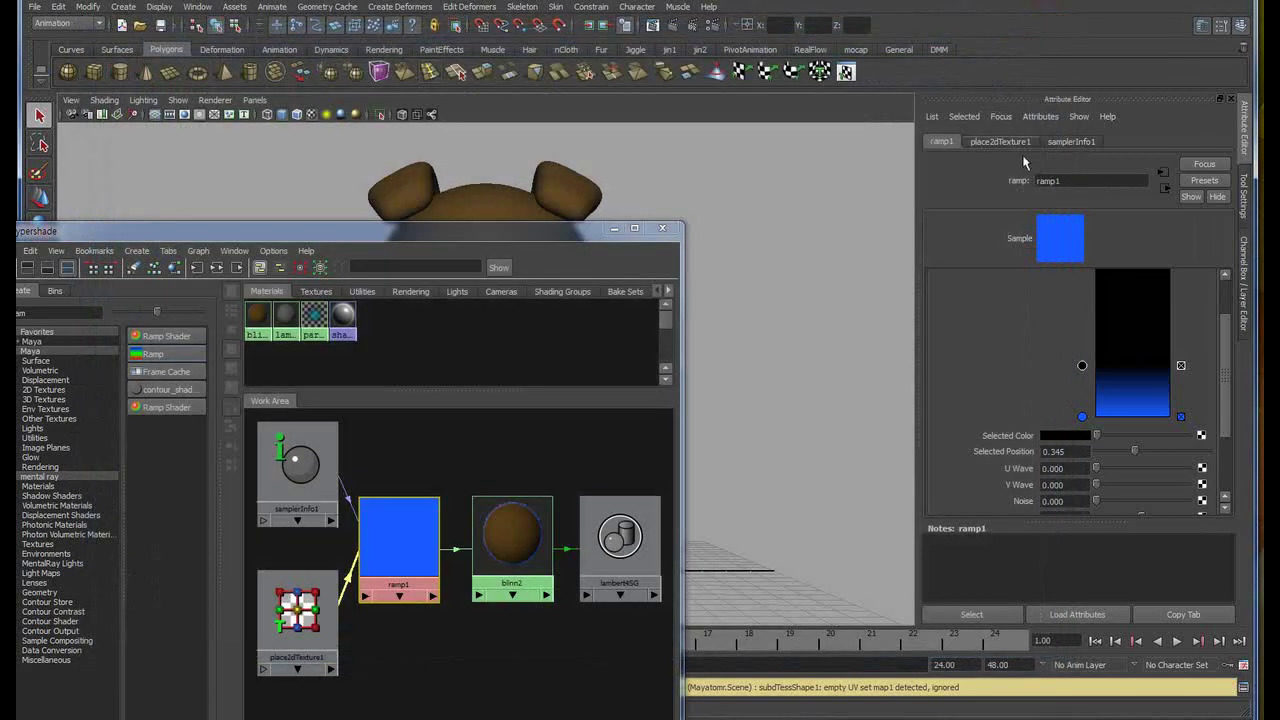
pyautogui.moveTo(1083, 368); pyautogui.dragTo(1082, 292)
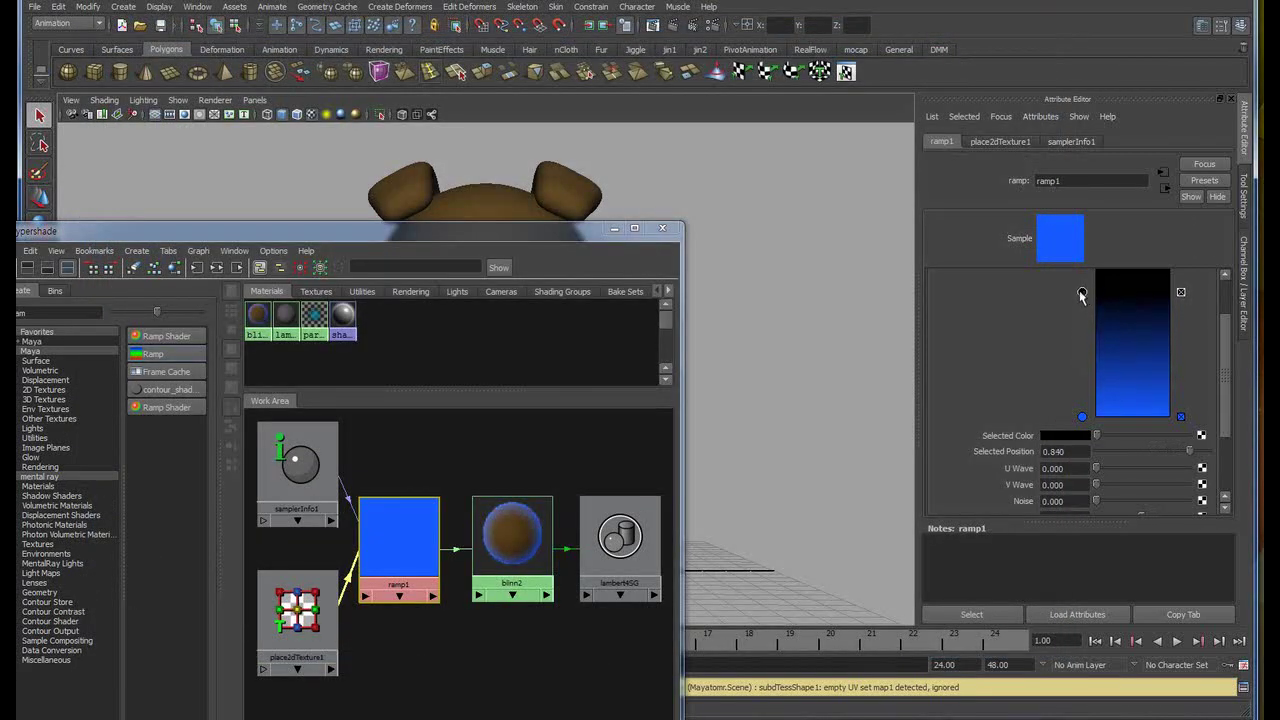
pyautogui.click(653, 25)
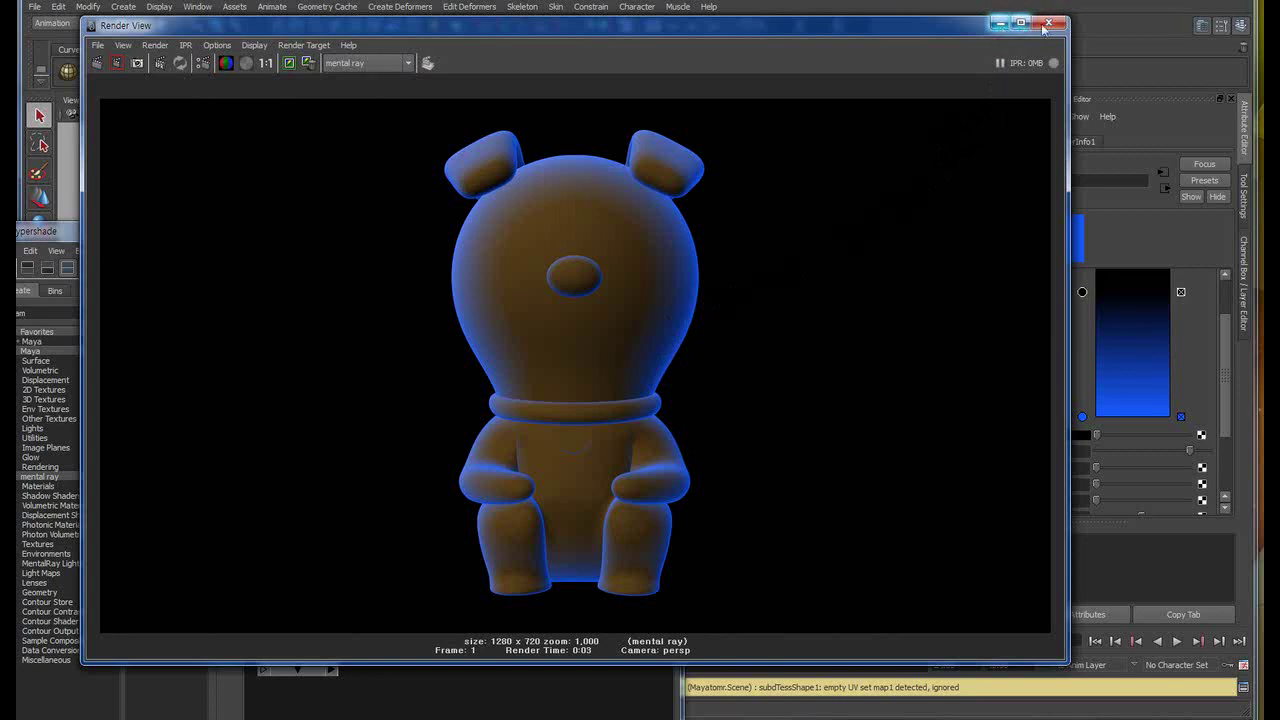
pyautogui.click(999, 25)
pyautogui.click(614, 228)
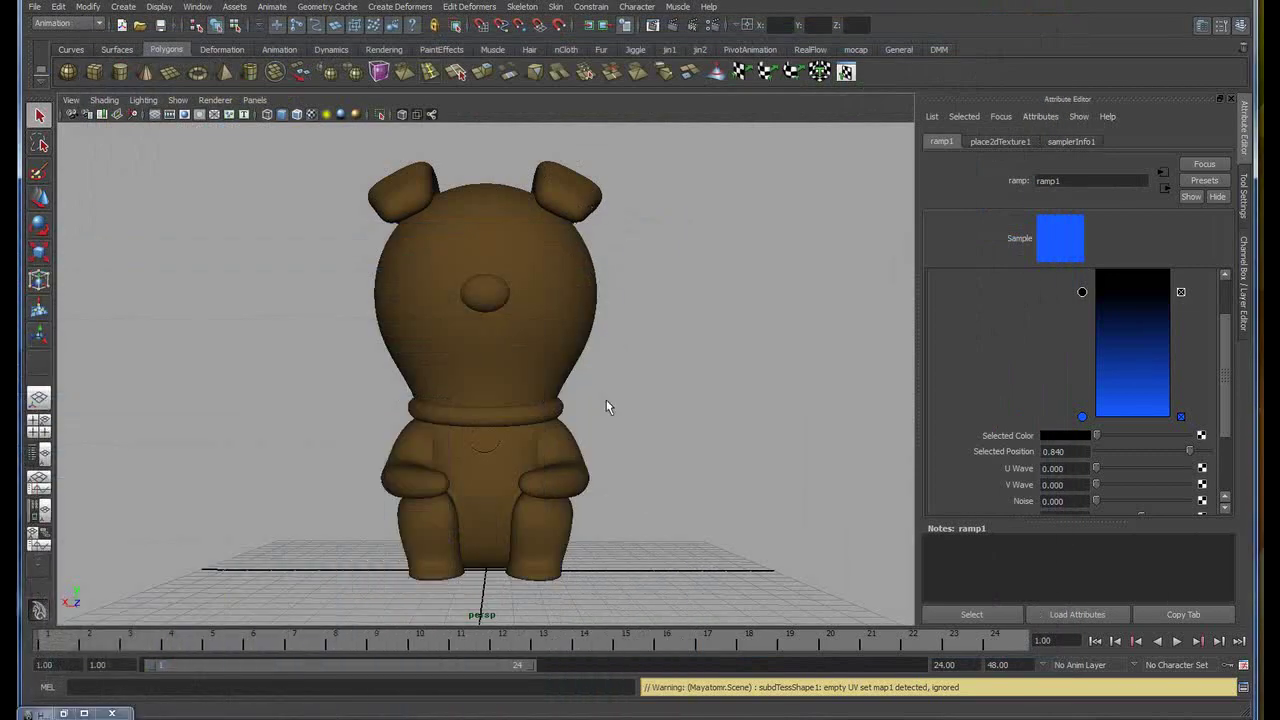
# - Render the dog from rear, side and high rear angles, then lower the black entry to 0.170
pyautogui.keyDown('alt'); pyautogui.moveTo(608, 405); pyautogui.dragTo(356, 436); pyautogui.keyUp('alt')
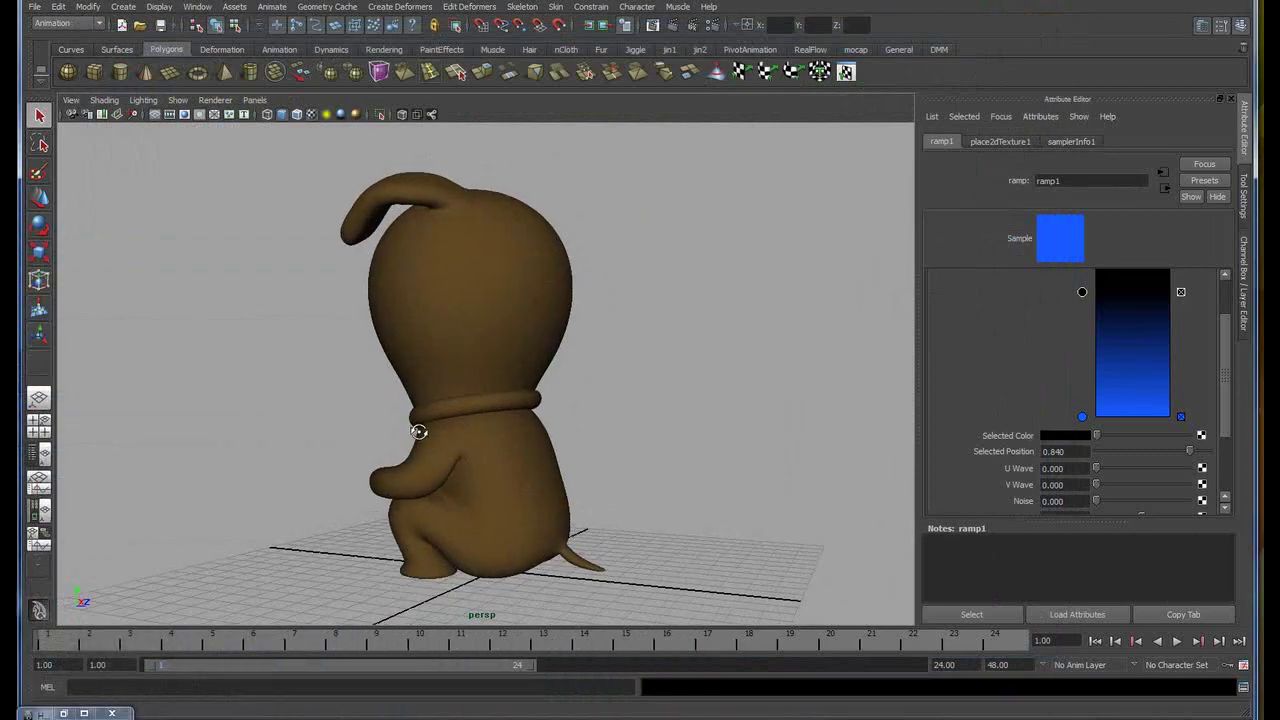
pyautogui.click(652, 25)
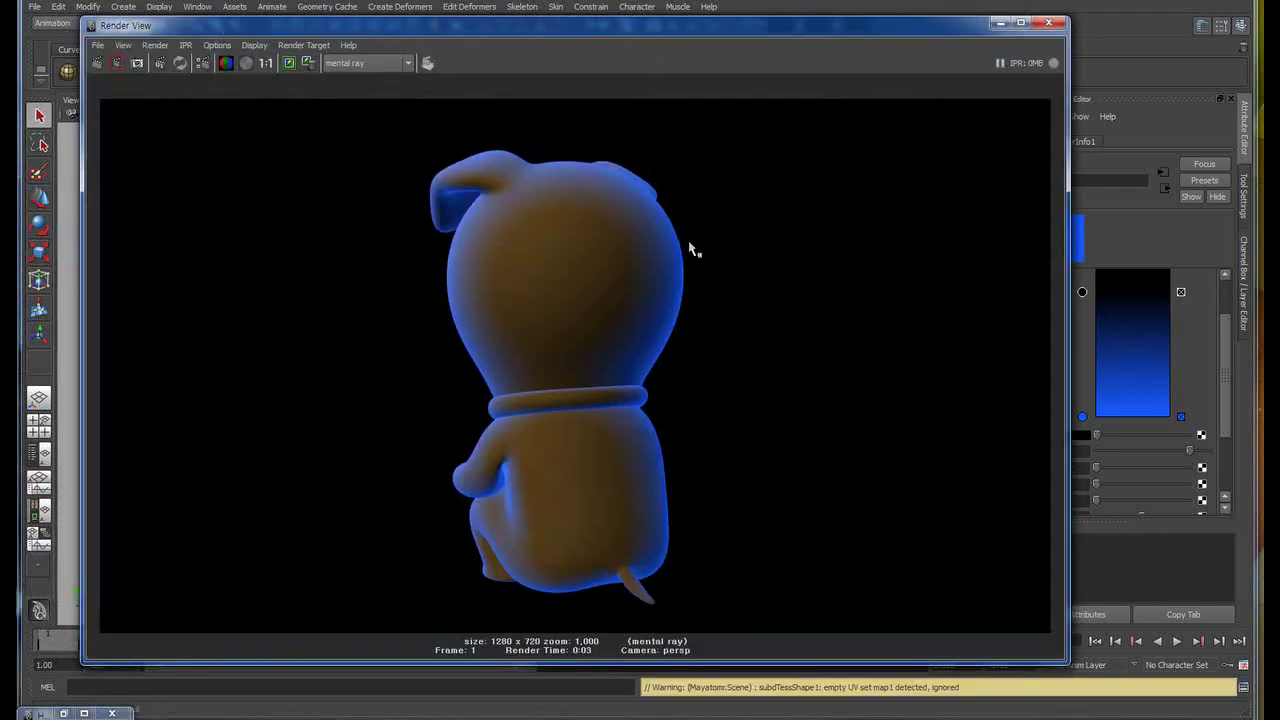
pyautogui.click(1054, 28)
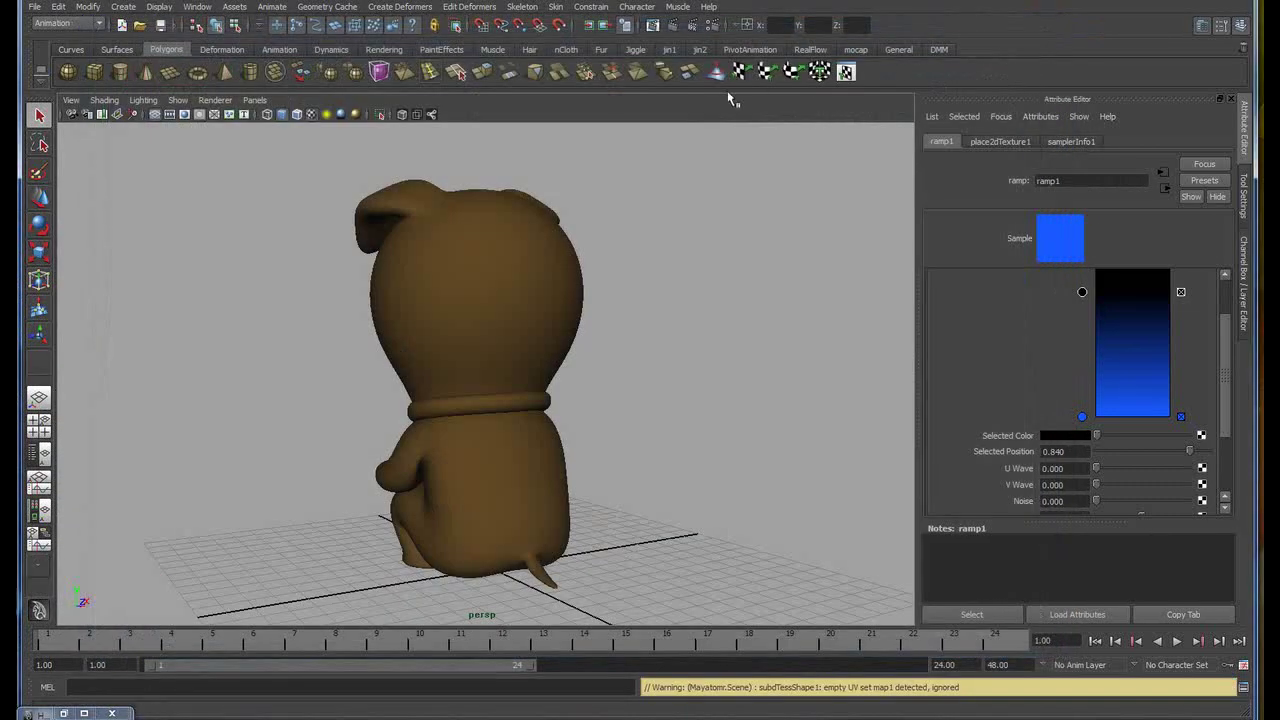
pyautogui.moveTo(691, 417)
pyautogui.keyDown('alt'); pyautogui.mouseDown()
pyautogui.moveTo(500, 423)
pyautogui.moveTo(517, 423)
pyautogui.mouseUp(); pyautogui.keyUp('alt')
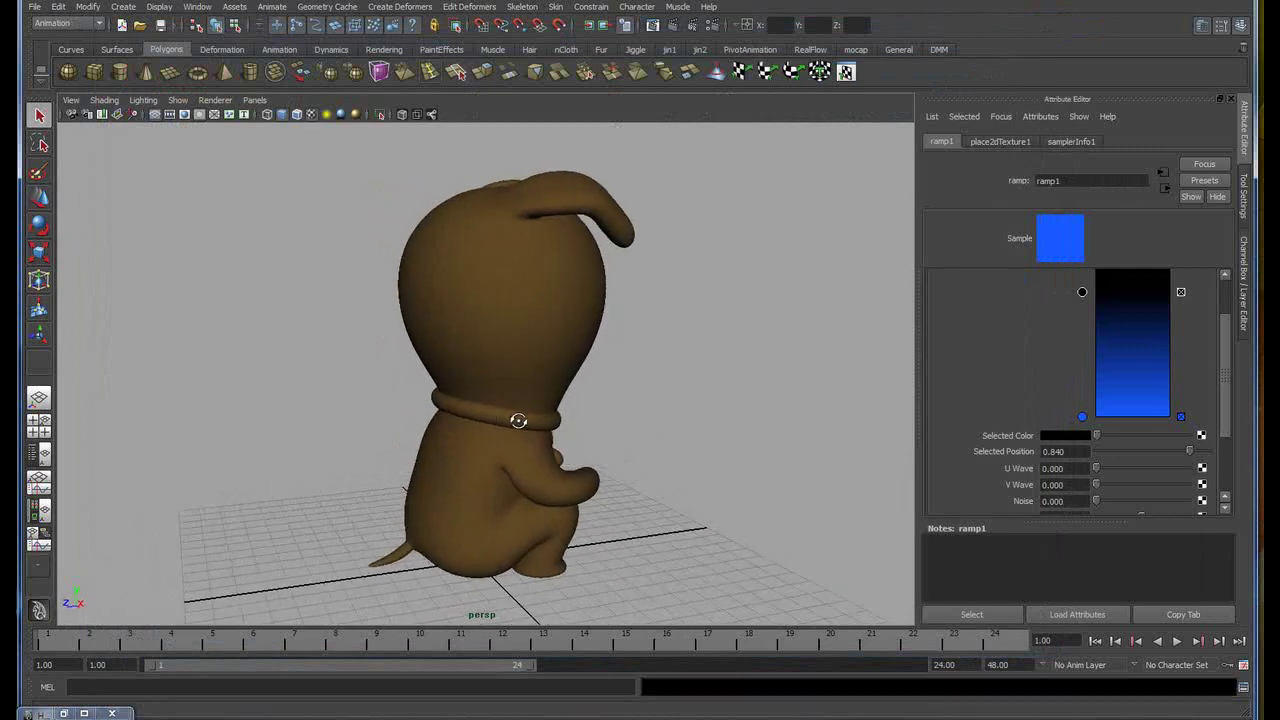
pyautogui.click(672, 24)
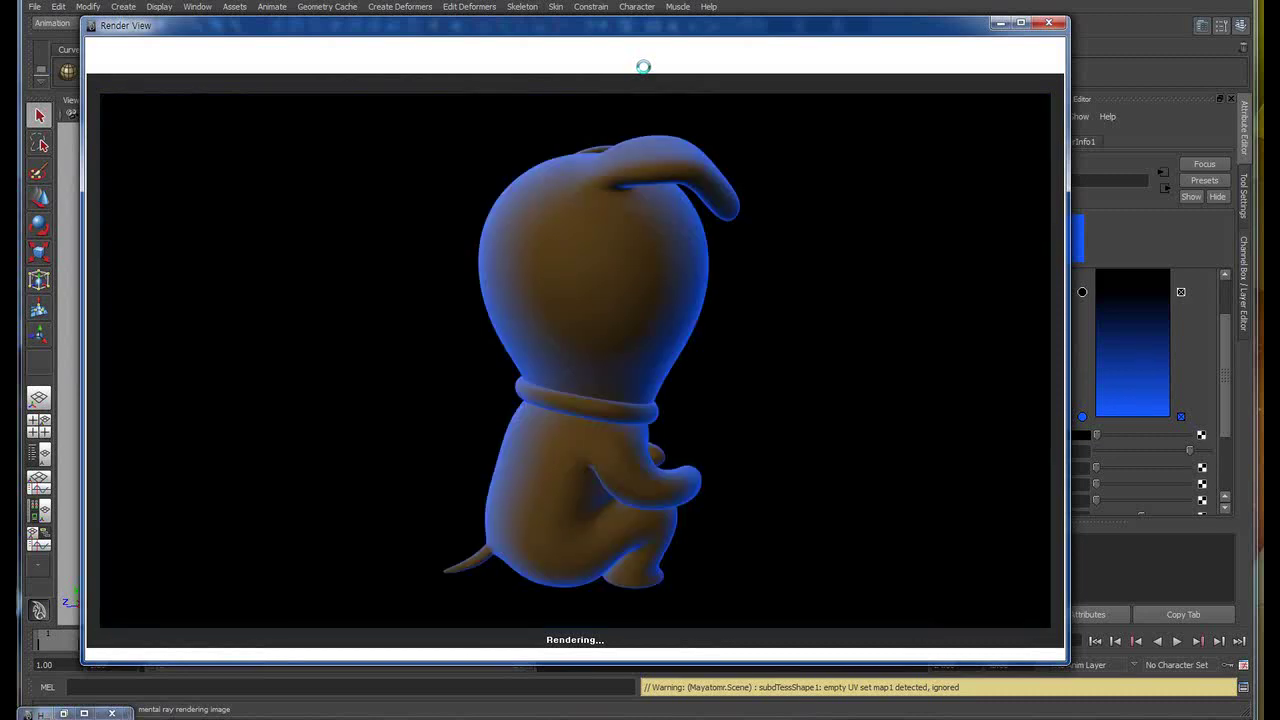
pyautogui.click(1049, 24)
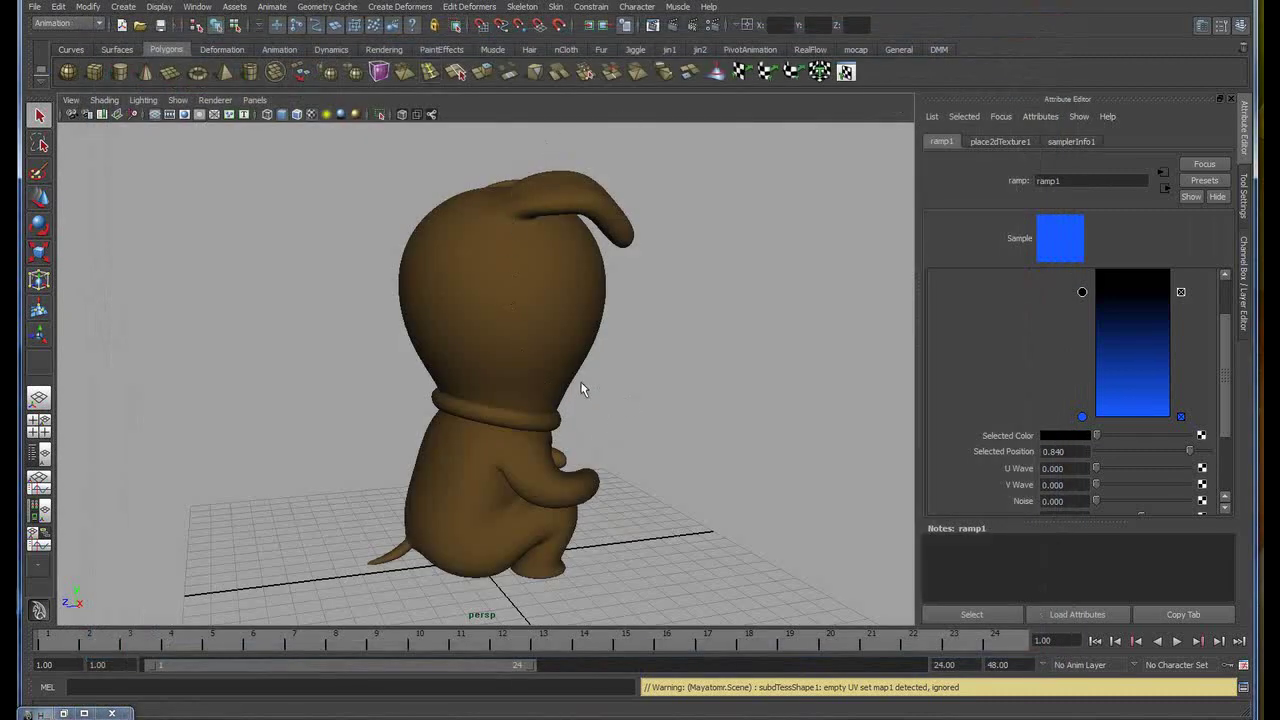
pyautogui.keyDown('alt'); pyautogui.moveTo(584, 389); pyautogui.dragTo(714, 434); pyautogui.keyUp('alt')
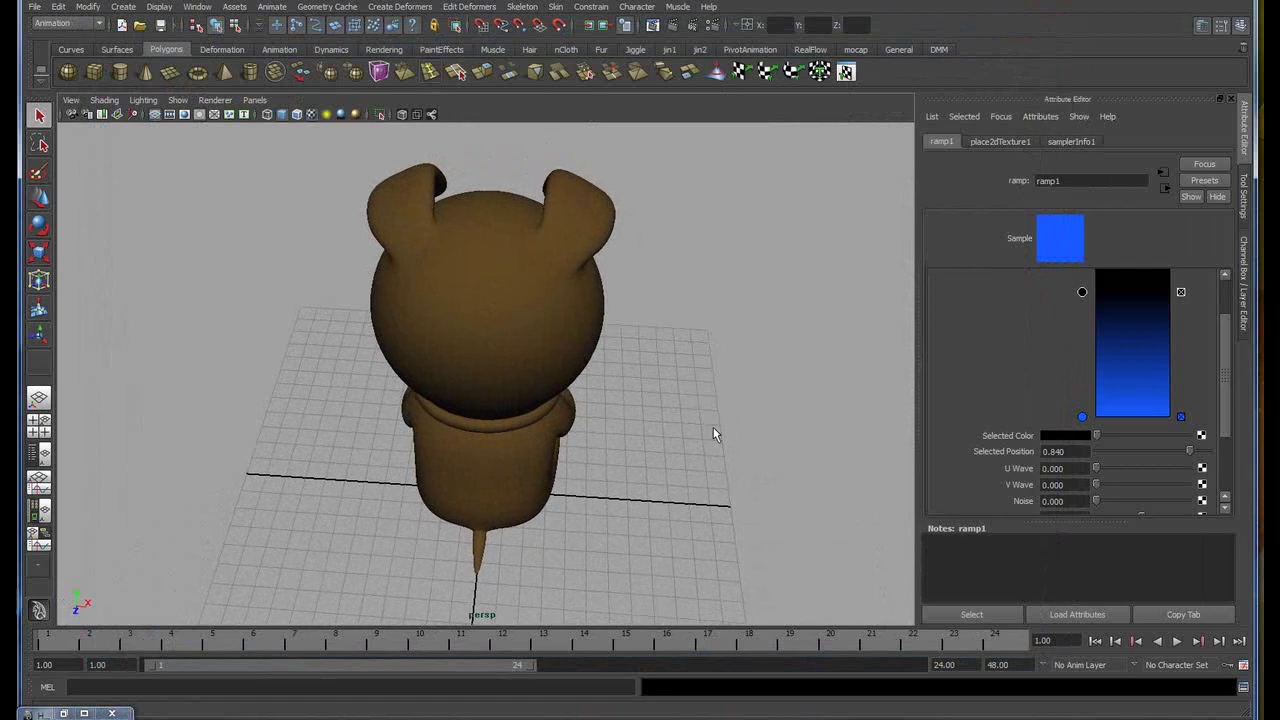
pyautogui.click(674, 26)
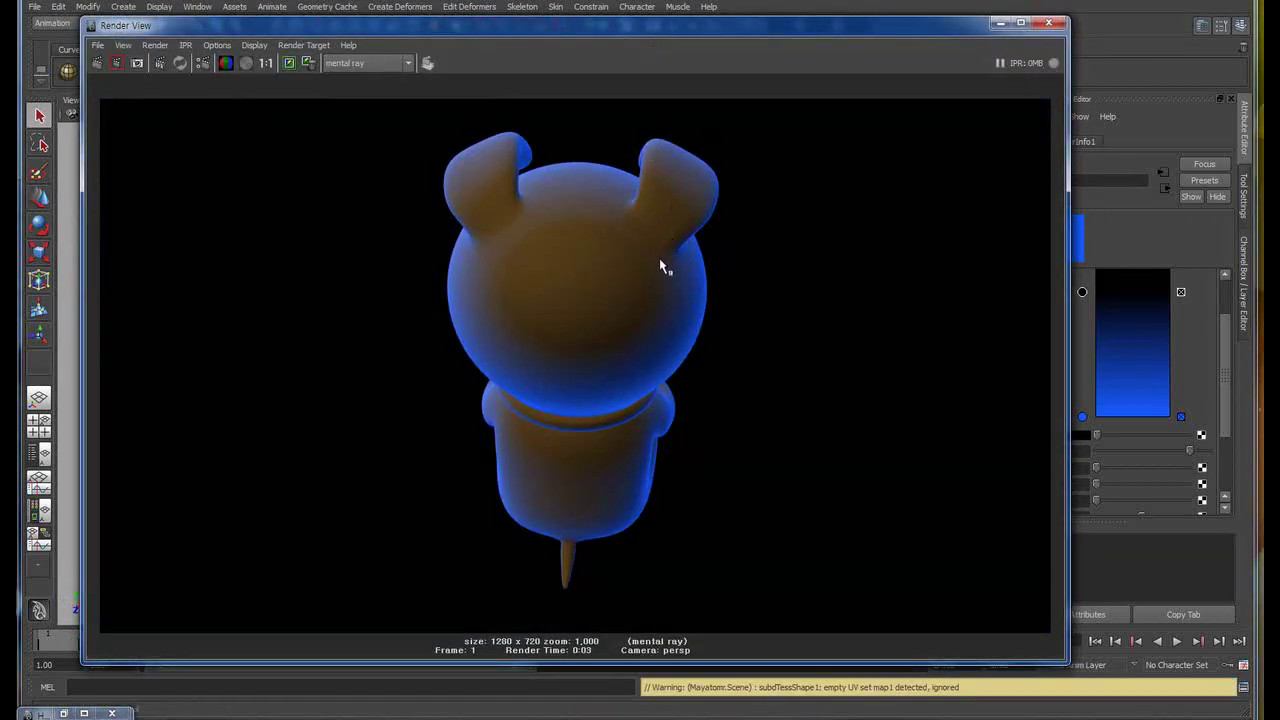
pyautogui.click(1049, 24)
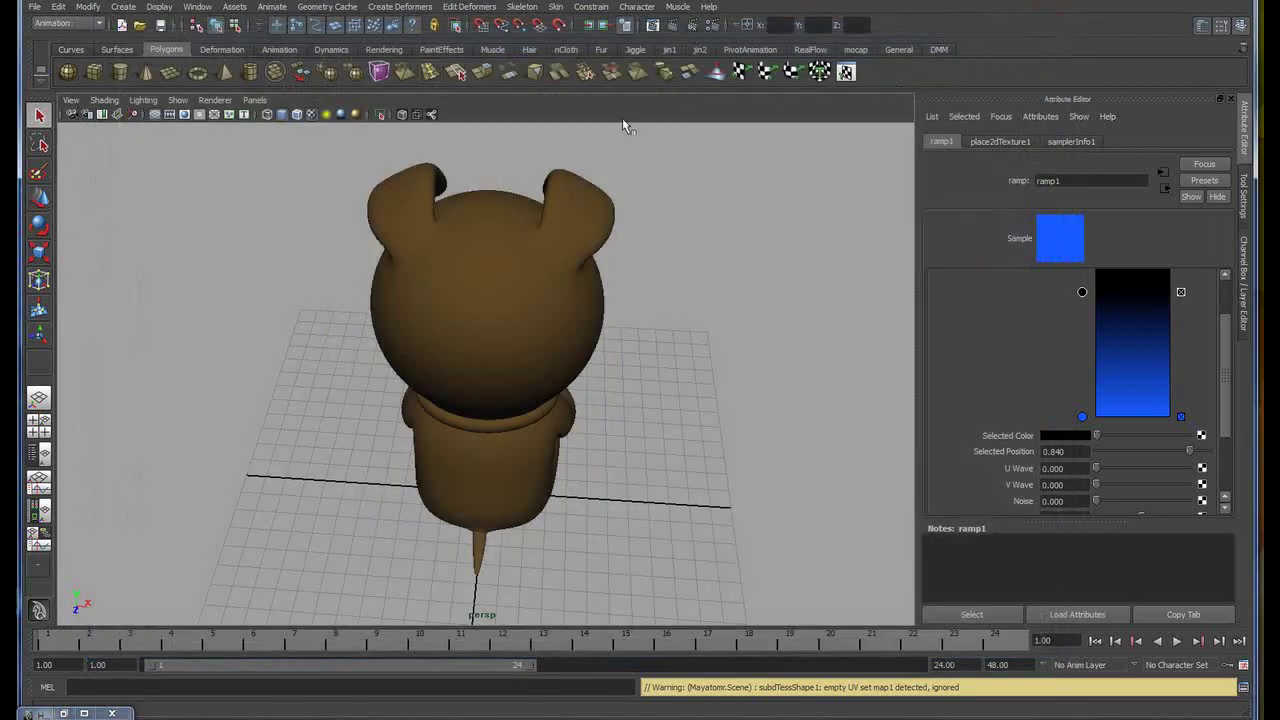
pyautogui.moveTo(1082, 292); pyautogui.dragTo(1085, 394)
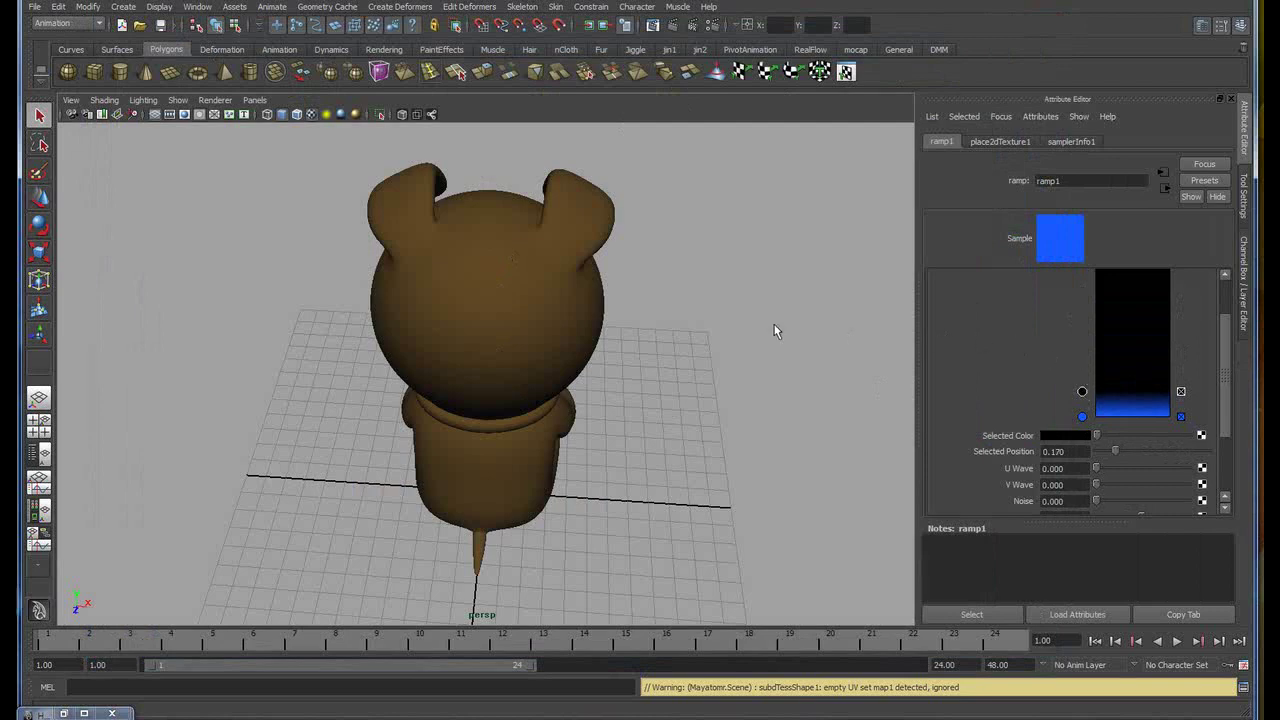
# - Preview the thin rim in a render, then raise ramp1's black entry to 0.405
pyautogui.keyDown('alt'); pyautogui.moveTo(775, 330); pyautogui.dragTo(664, 305); pyautogui.keyUp('alt')
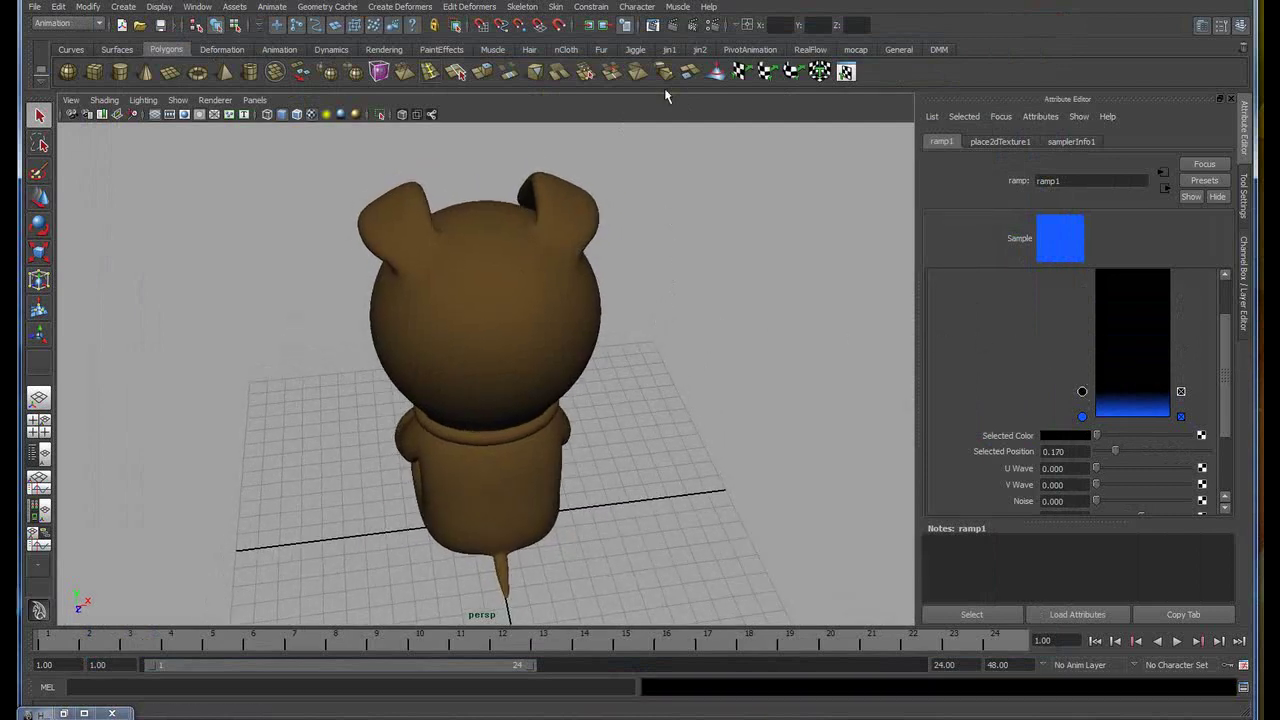
pyautogui.click(672, 25)
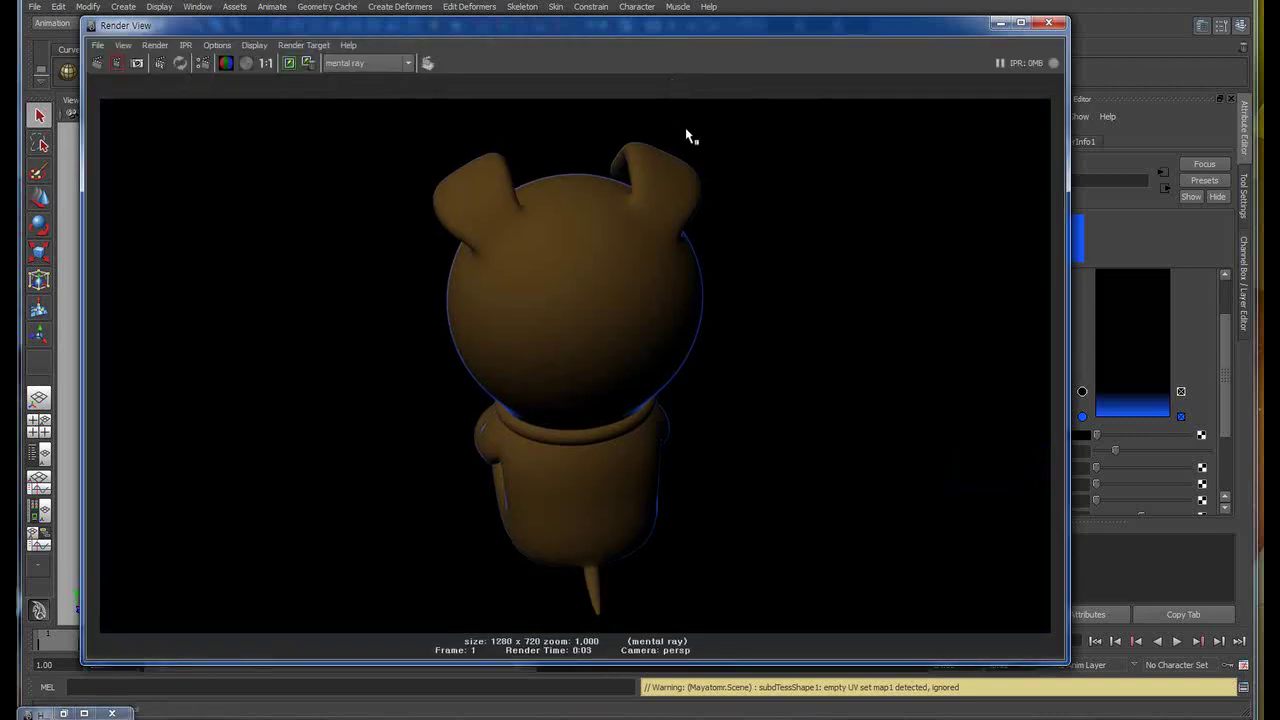
pyautogui.click(1049, 23)
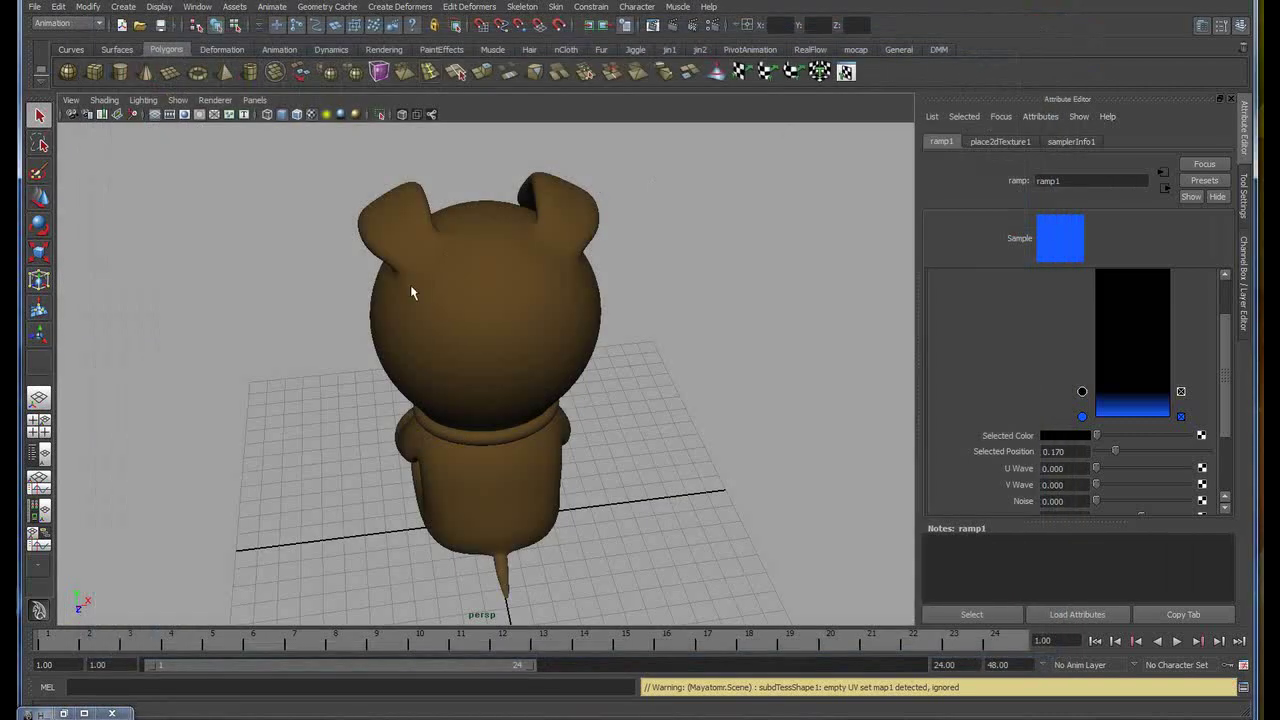
pyautogui.moveTo(411, 292)
pyautogui.keyDown('alt'); pyautogui.mouseDown()
pyautogui.moveTo(729, 357)
pyautogui.moveTo(701, 365)
pyautogui.mouseUp(); pyautogui.keyUp('alt')
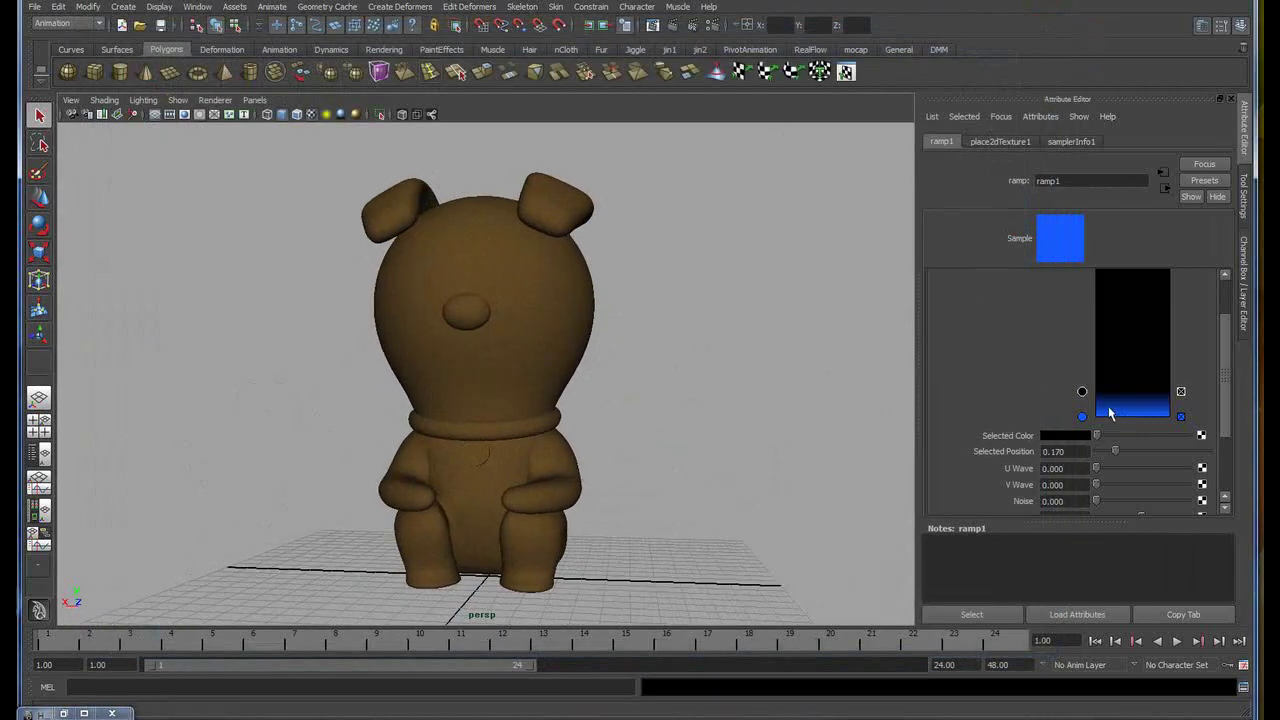
pyautogui.moveTo(1082, 391); pyautogui.dragTo(1082, 356)
pyautogui.keyDown('alt'); pyautogui.moveTo(760, 395); pyautogui.dragTo(726, 369); pyautogui.keyUp('alt')
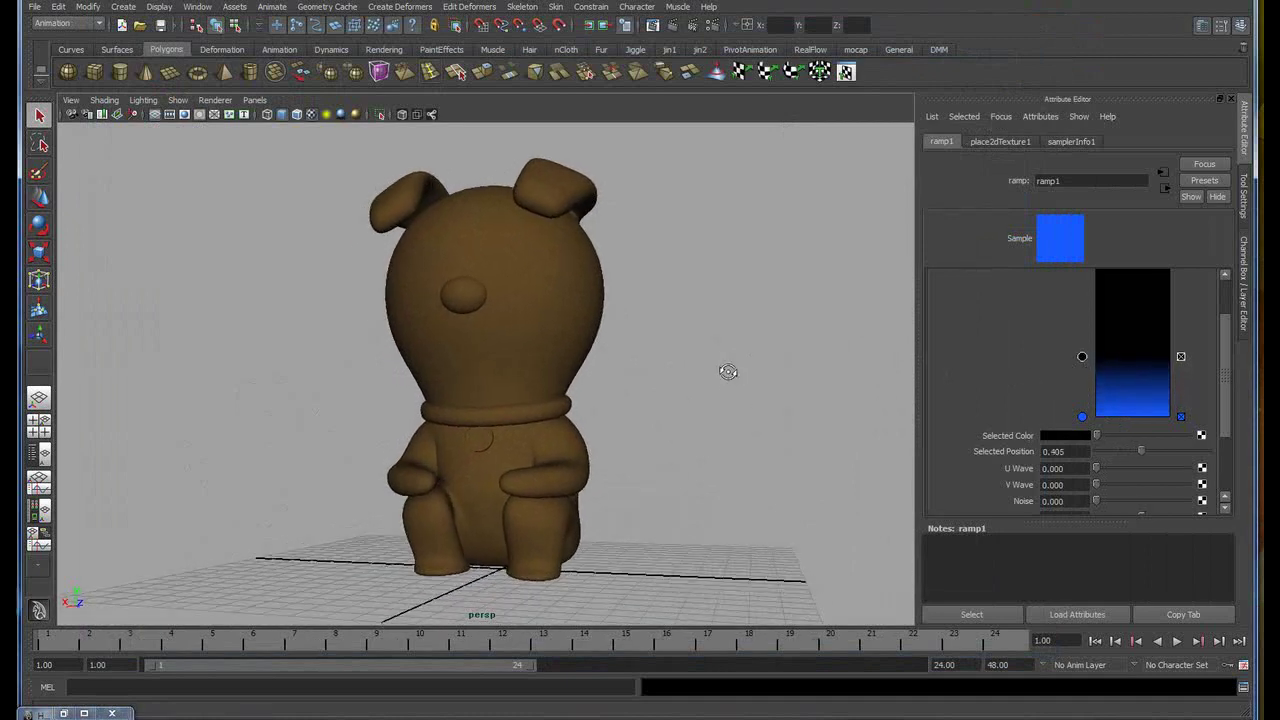
# - Set ramp1's bottom entry colour to golden orange (0.706, 0.558, 0.291)
pyautogui.click(83, 713)
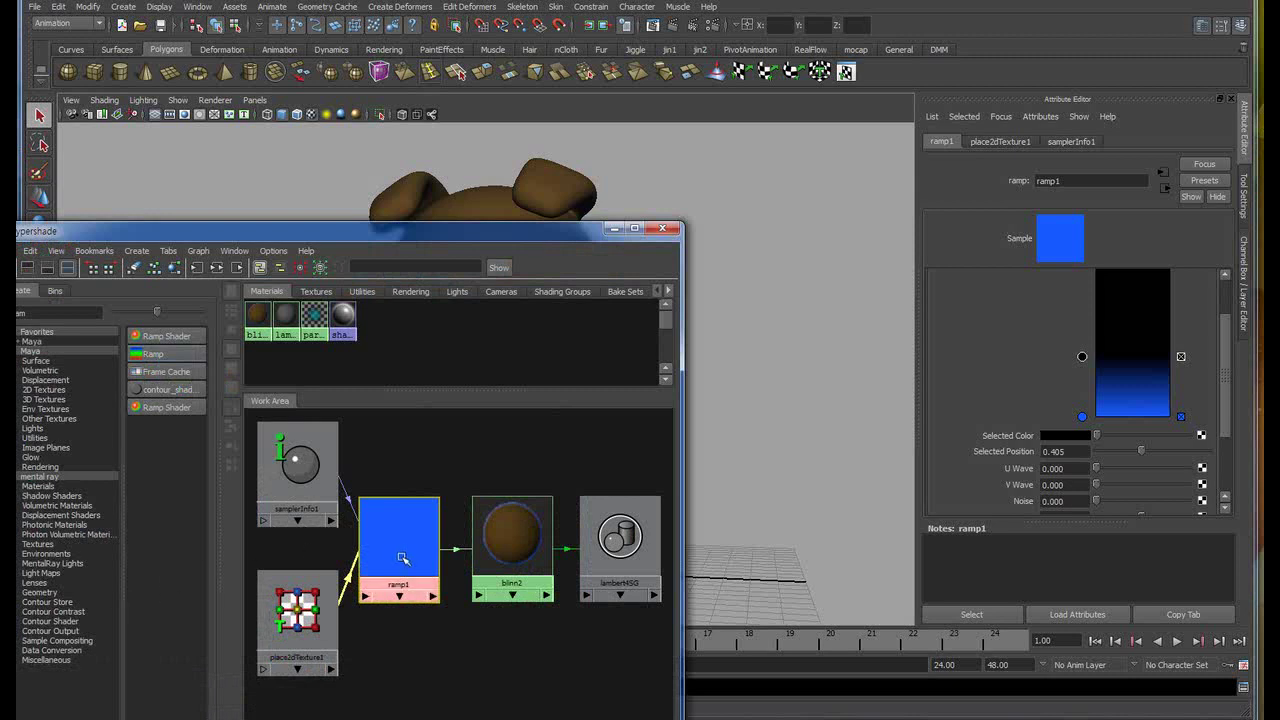
pyautogui.moveTo(403, 558); pyautogui.dragTo(408, 558)
pyautogui.click(1082, 416)
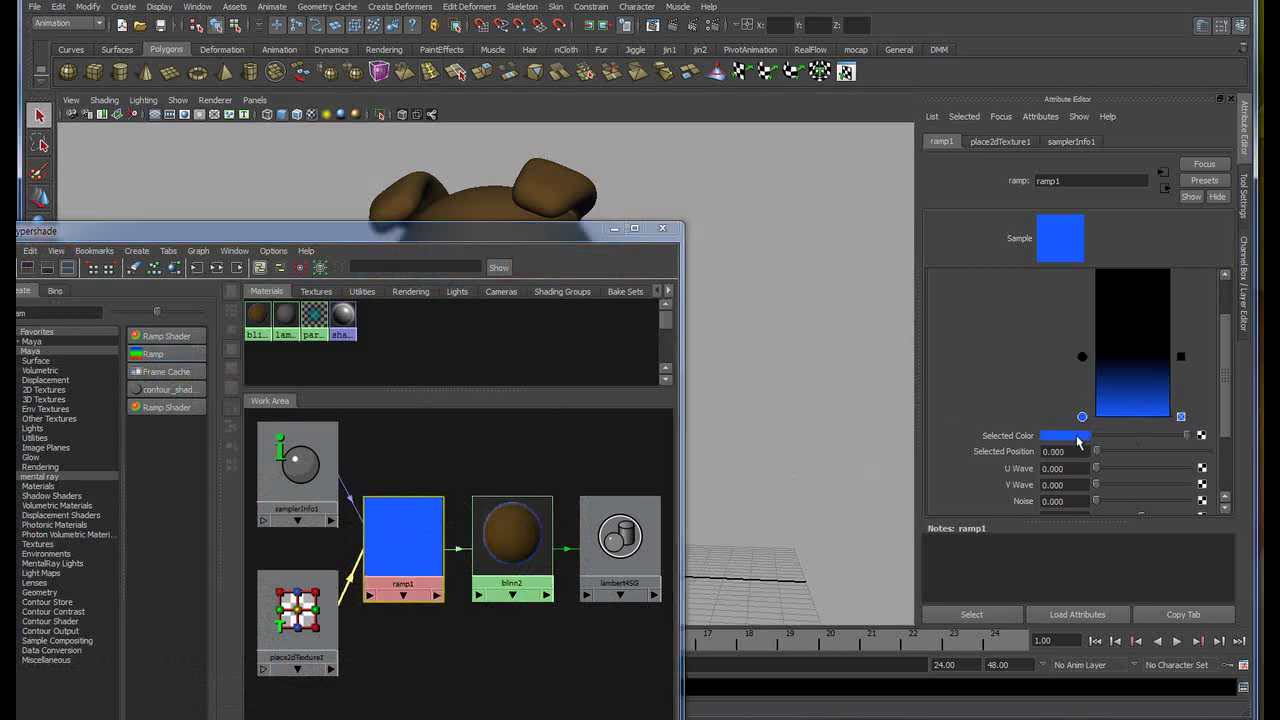
pyautogui.click(1078, 441)
pyautogui.click(1190, 402)
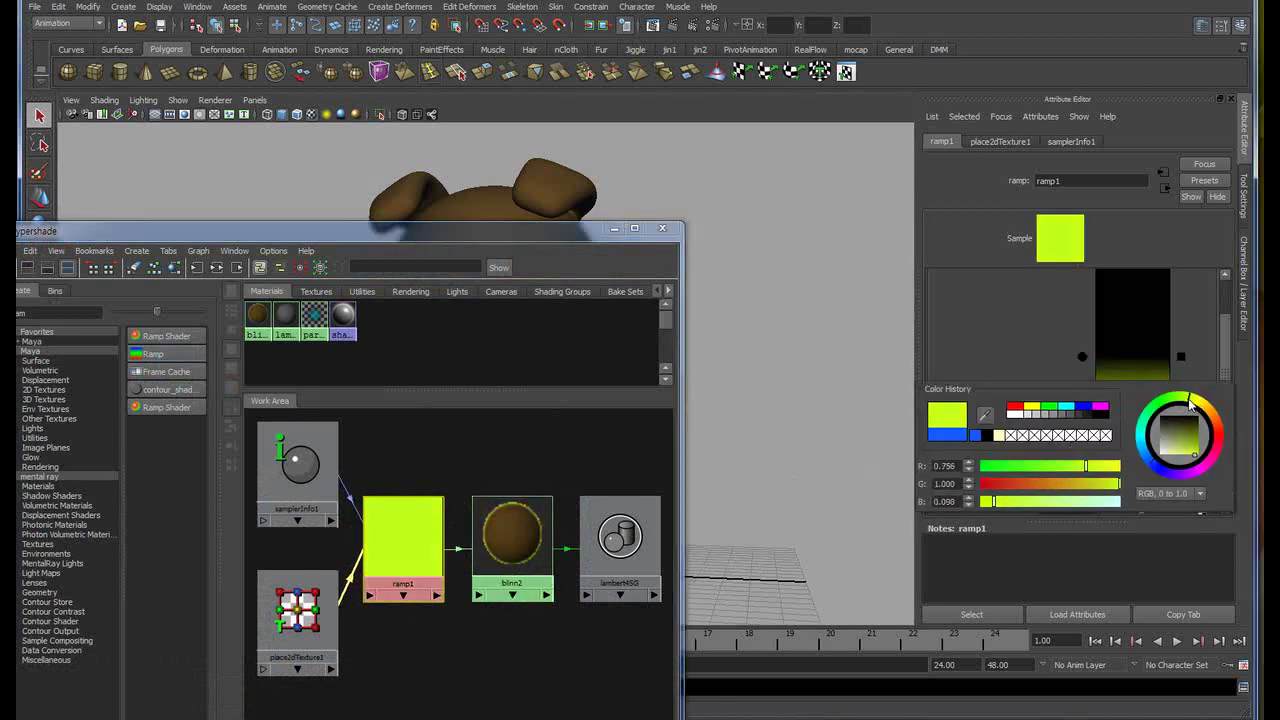
pyautogui.moveTo(1190, 402)
pyautogui.mouseDown()
pyautogui.moveTo(1205, 418)
pyautogui.moveTo(1143, 446)
pyautogui.moveTo(1183, 455)
pyautogui.mouseUp()
pyautogui.click(1215, 413)
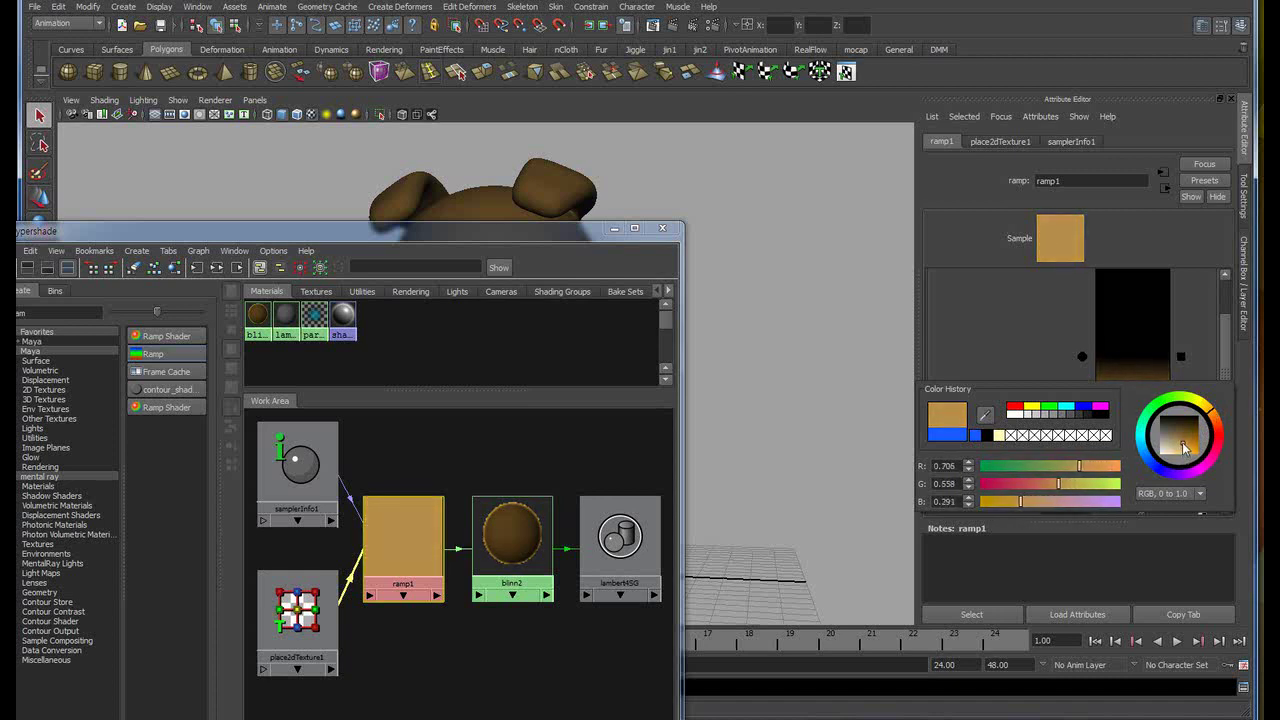
# - Hide the Hypershade, render the dog with the golden rim, and close Render View
pyautogui.click(614, 228)
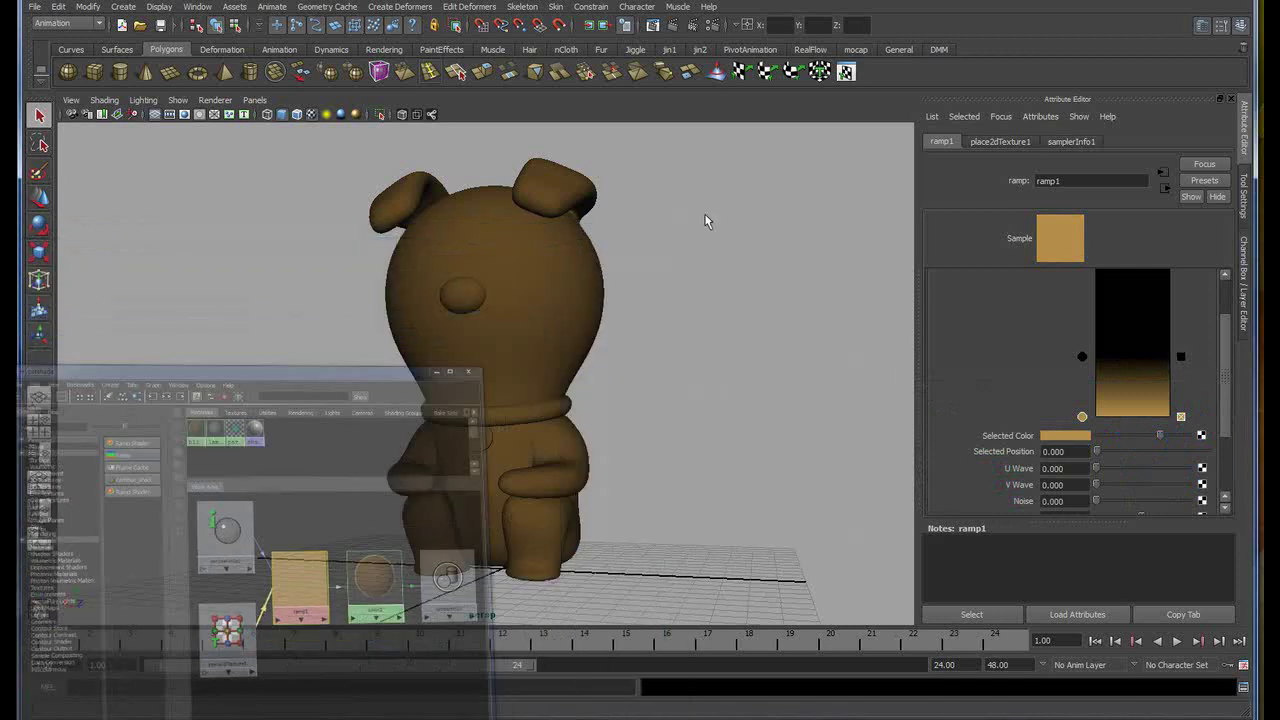
pyautogui.click(695, 207)
pyautogui.click(673, 26)
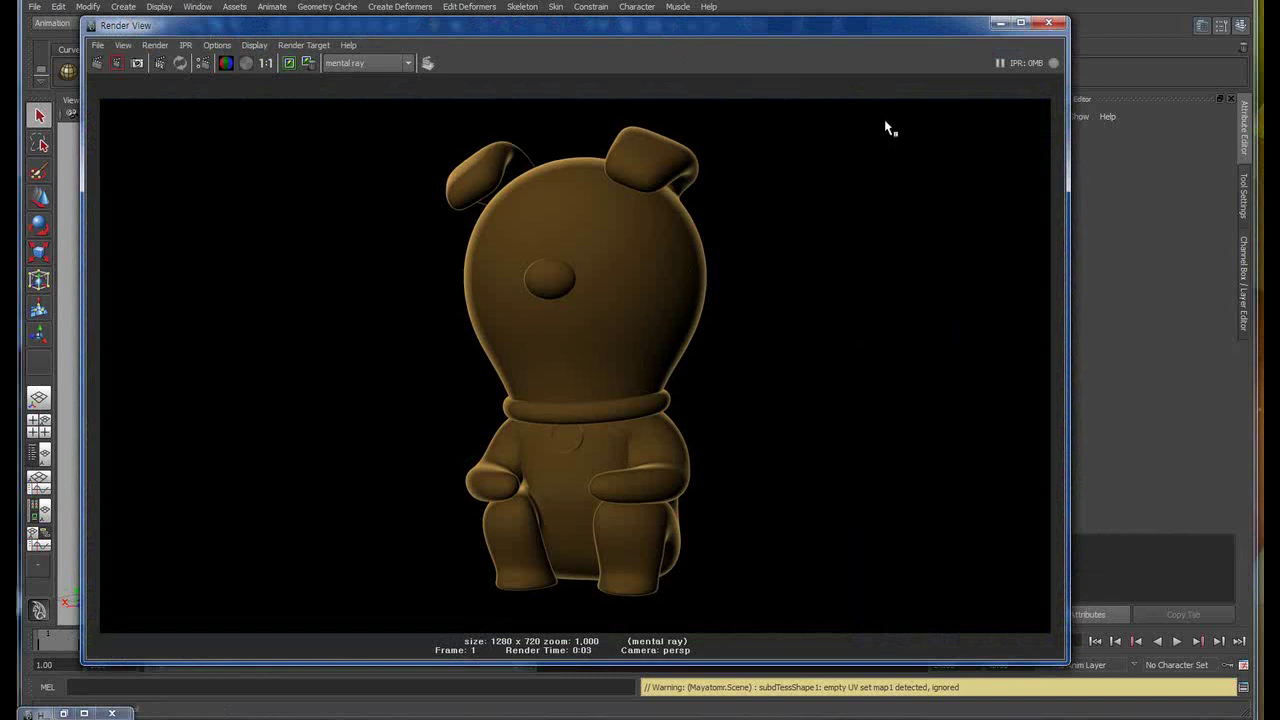
pyautogui.click(1048, 23)
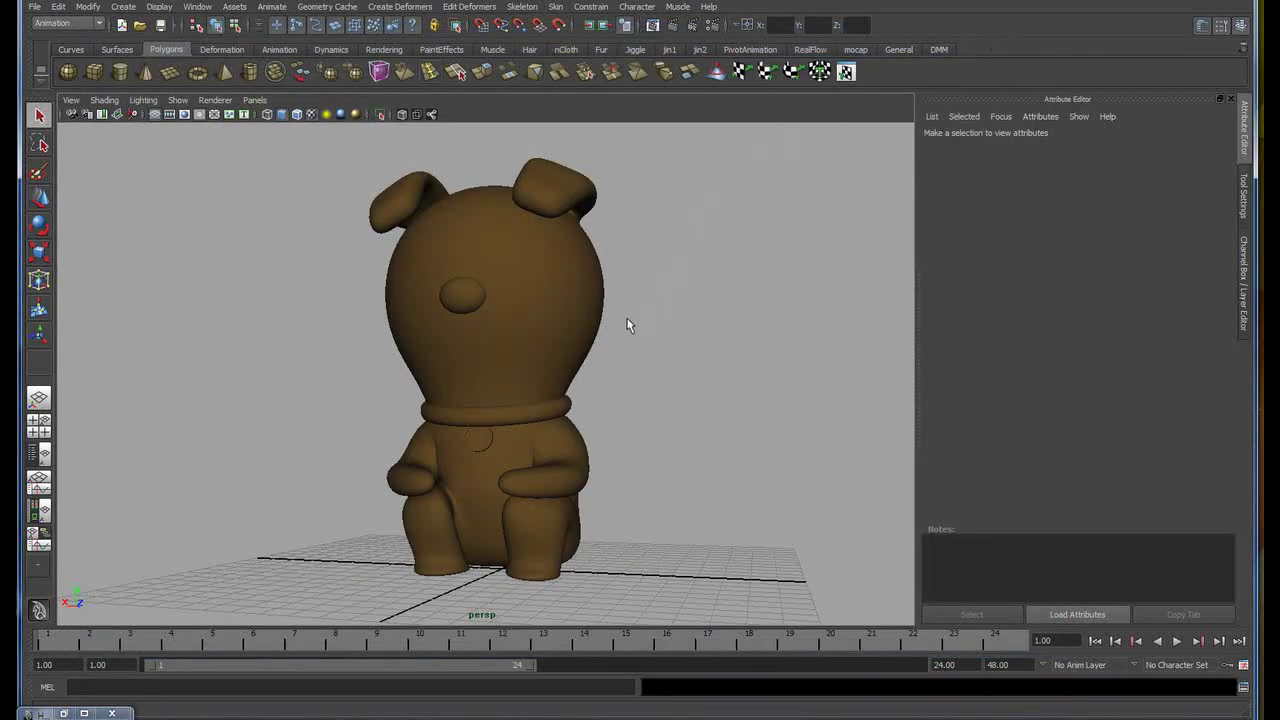
# - Open the samplerInfo1-to-ramp1 connection and annotate the facingRatio output
pyautogui.click(64, 712)
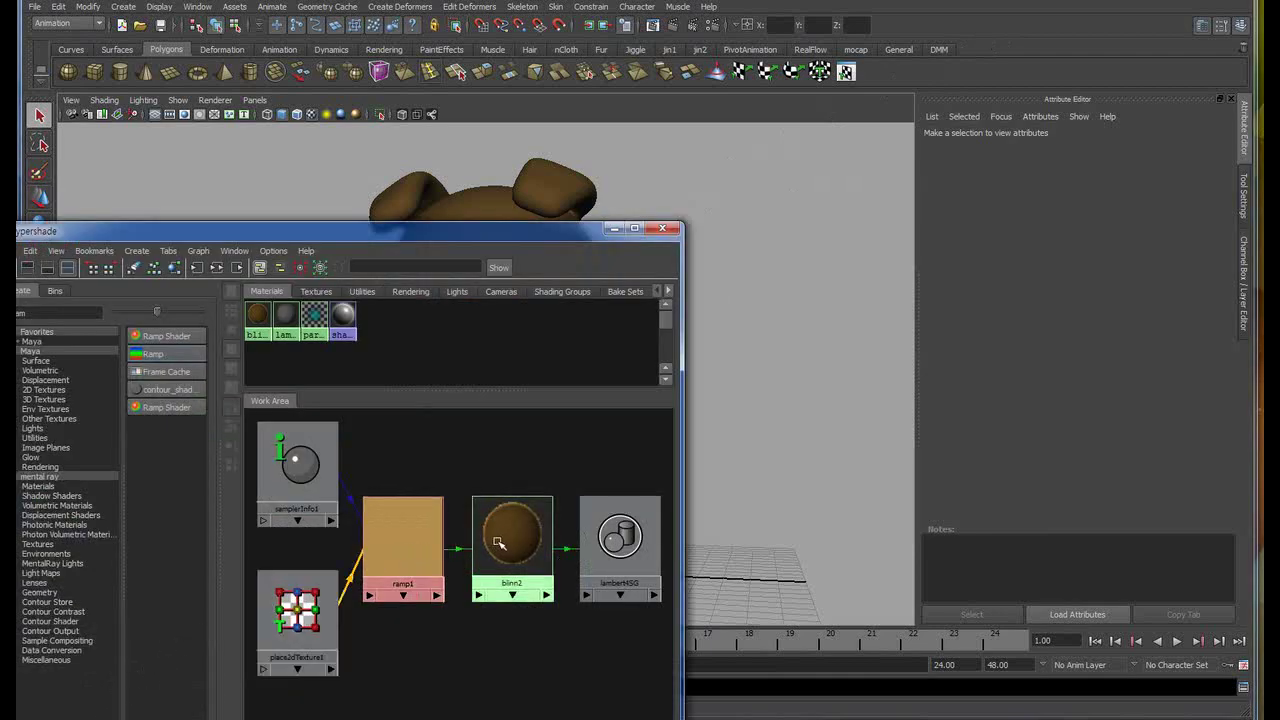
pyautogui.moveTo(416, 553); pyautogui.dragTo(427, 531)
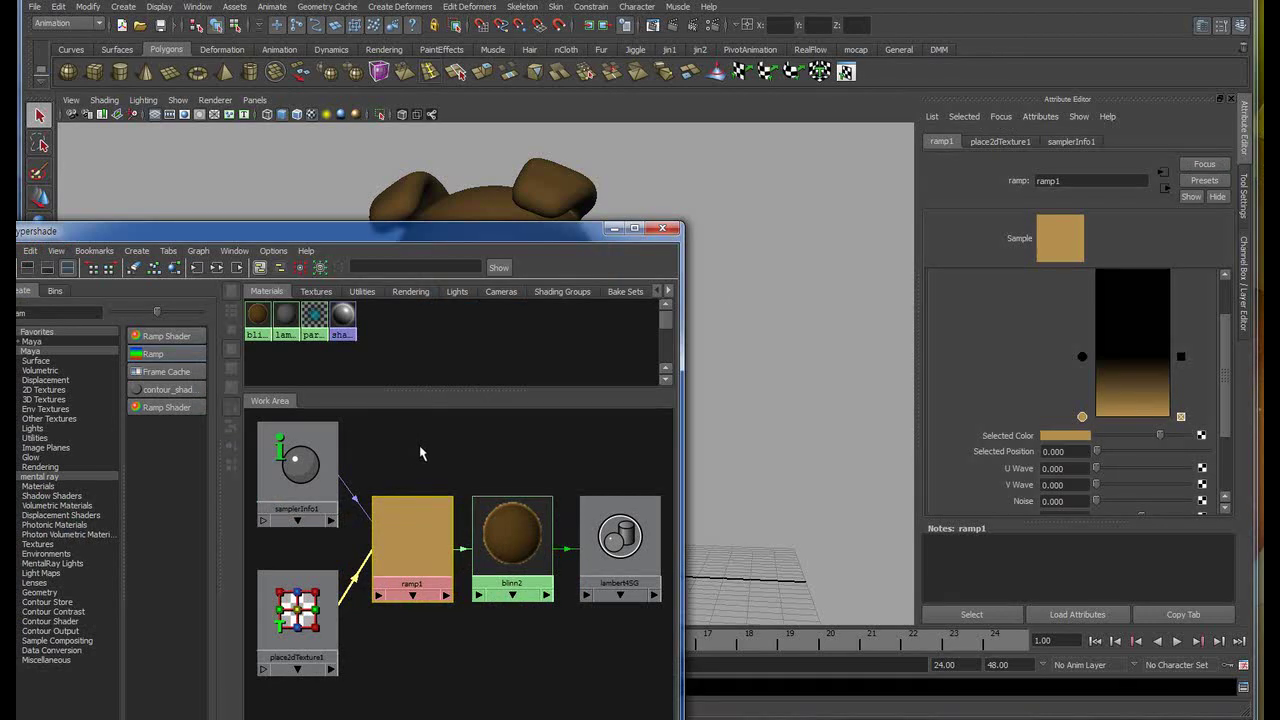
pyautogui.doubleClick(358, 506)
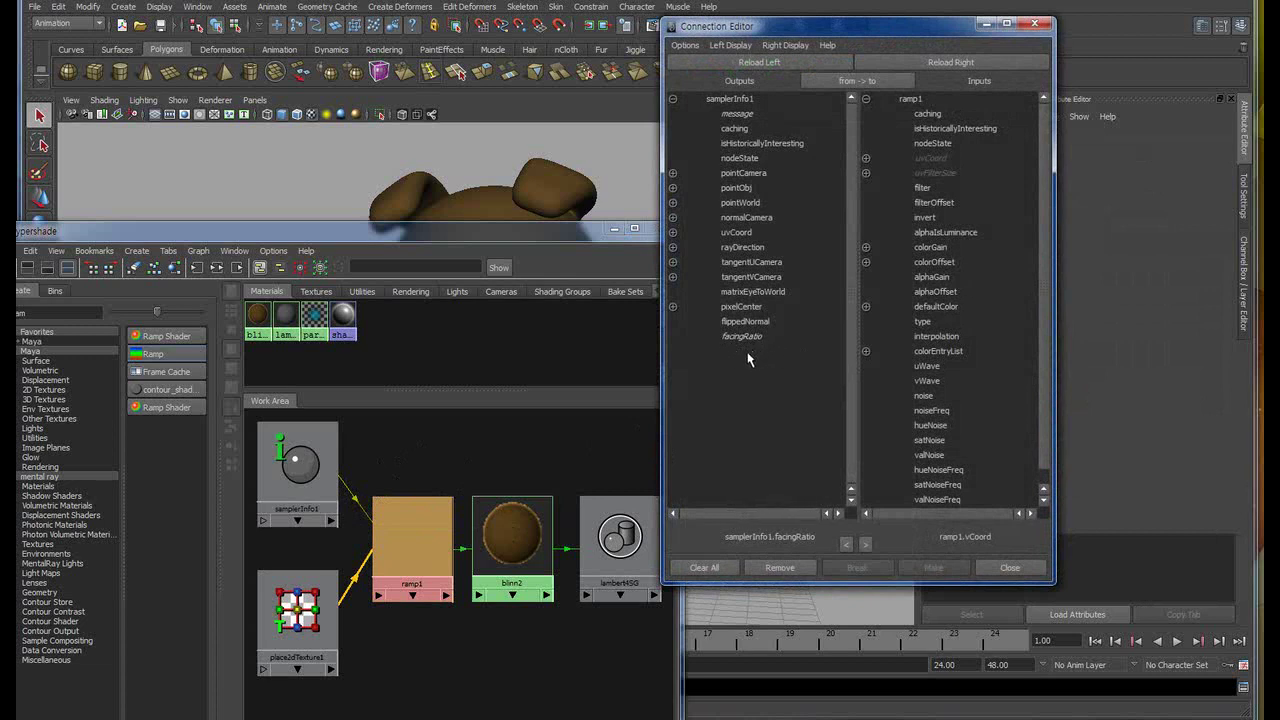
pyautogui.moveTo(776, 362)
pyautogui.mouseDown()
pyautogui.moveTo(707, 358)
pyautogui.moveTo(296, 204)
pyautogui.mouseUp()
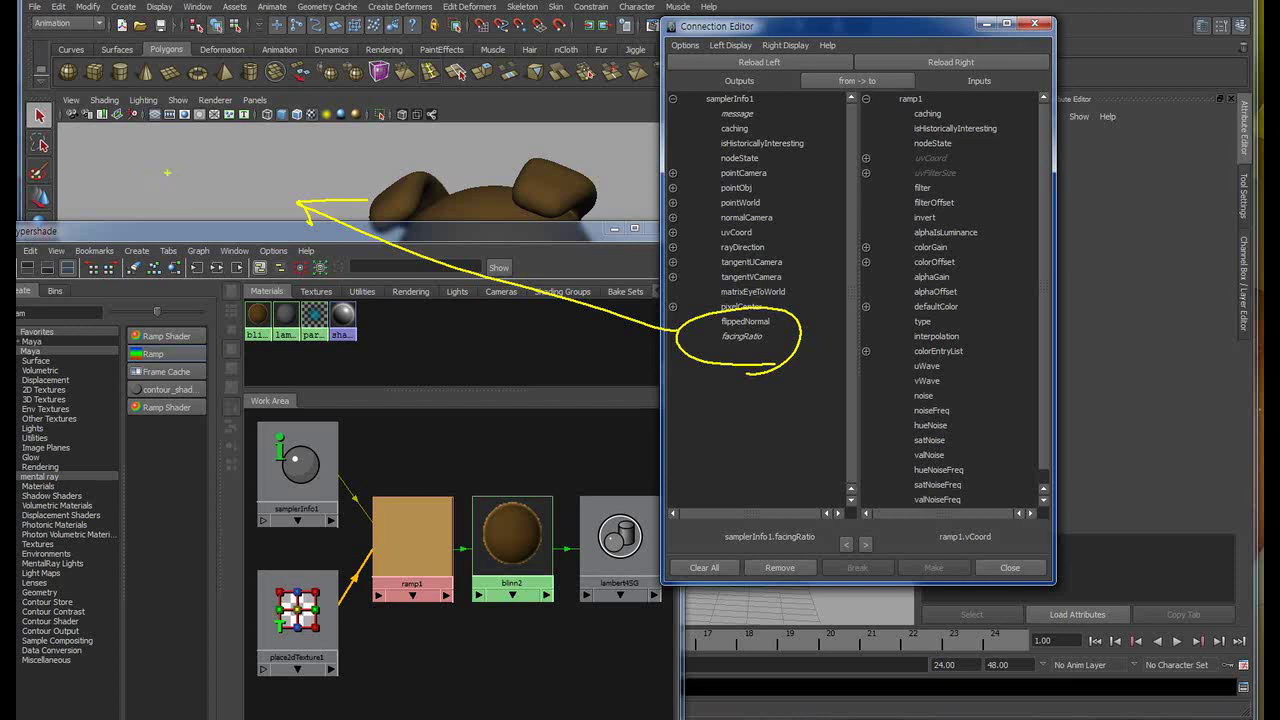
pyautogui.moveTo(172, 140); pyautogui.dragTo(150, 226)
pyautogui.moveTo(138, 172)
pyautogui.mouseDown()
pyautogui.moveTo(212, 198)
pyautogui.moveTo(320, 200)
pyautogui.mouseUp()
pyautogui.click(236, 156)
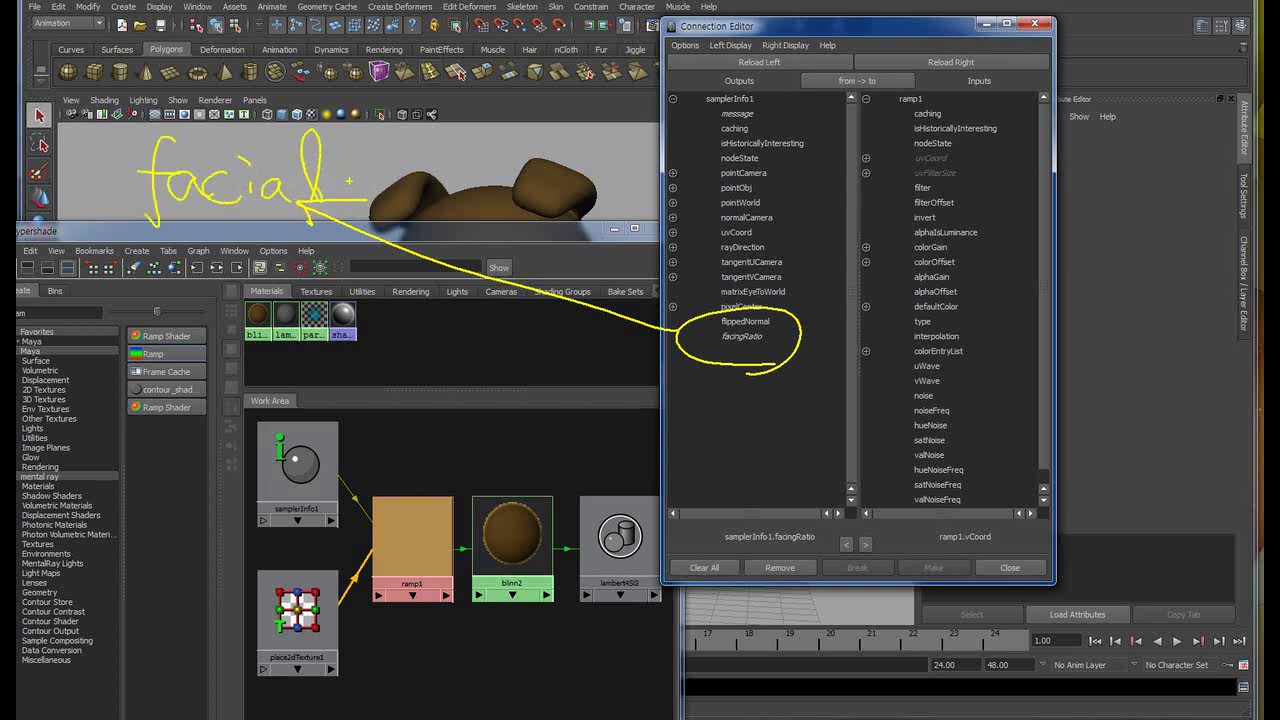
pyautogui.moveTo(347, 140)
pyautogui.mouseDown()
pyautogui.moveTo(345, 200)
pyautogui.moveTo(434, 200)
pyautogui.mouseUp()
pyautogui.moveTo(428, 132); pyautogui.dragTo(434, 196)
pyautogui.moveTo(412, 170)
pyautogui.mouseDown()
pyautogui.moveTo(450, 166)
pyautogui.moveTo(462, 192)
pyautogui.moveTo(514, 186)
pyautogui.moveTo(480, 172)
pyautogui.mouseUp()
pyautogui.click(455, 148)
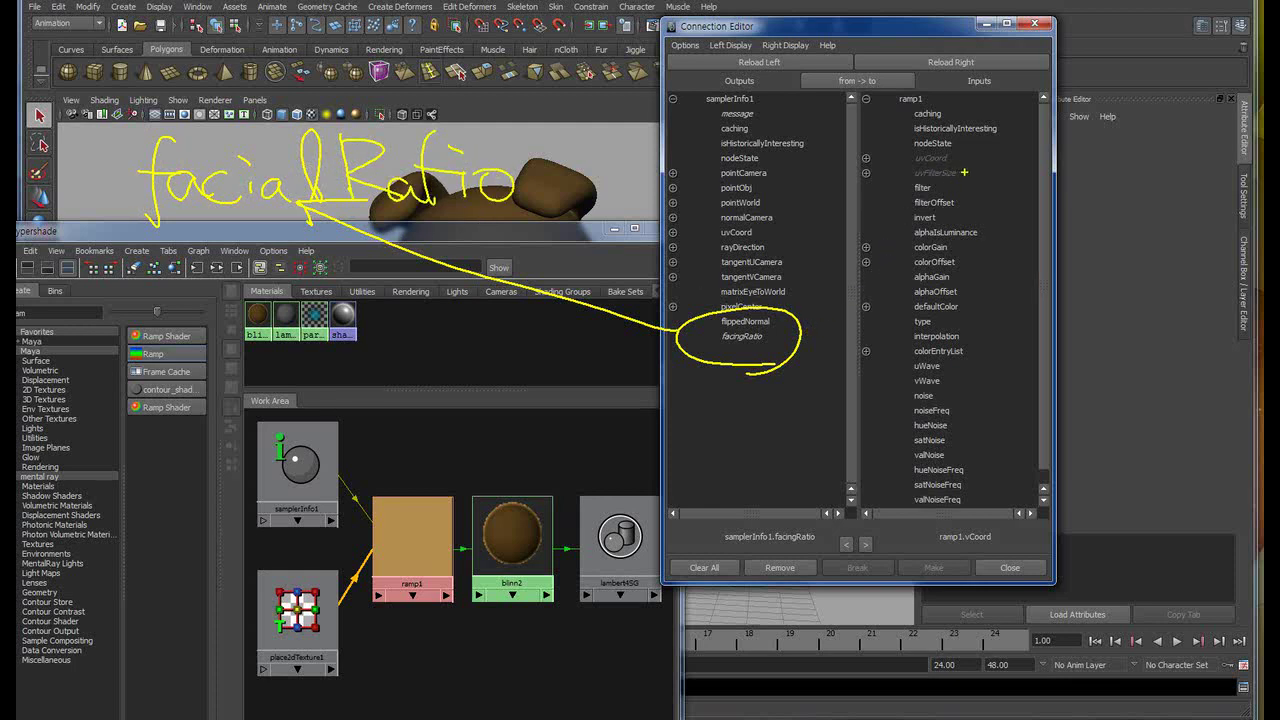
# - Circle and label ramp1's uvCoord input in the Connection Editor
pyautogui.moveTo(959, 174)
pyautogui.mouseDown()
pyautogui.moveTo(914, 186)
pyautogui.moveTo(738, 476)
pyautogui.moveTo(775, 466)
pyautogui.mouseUp()
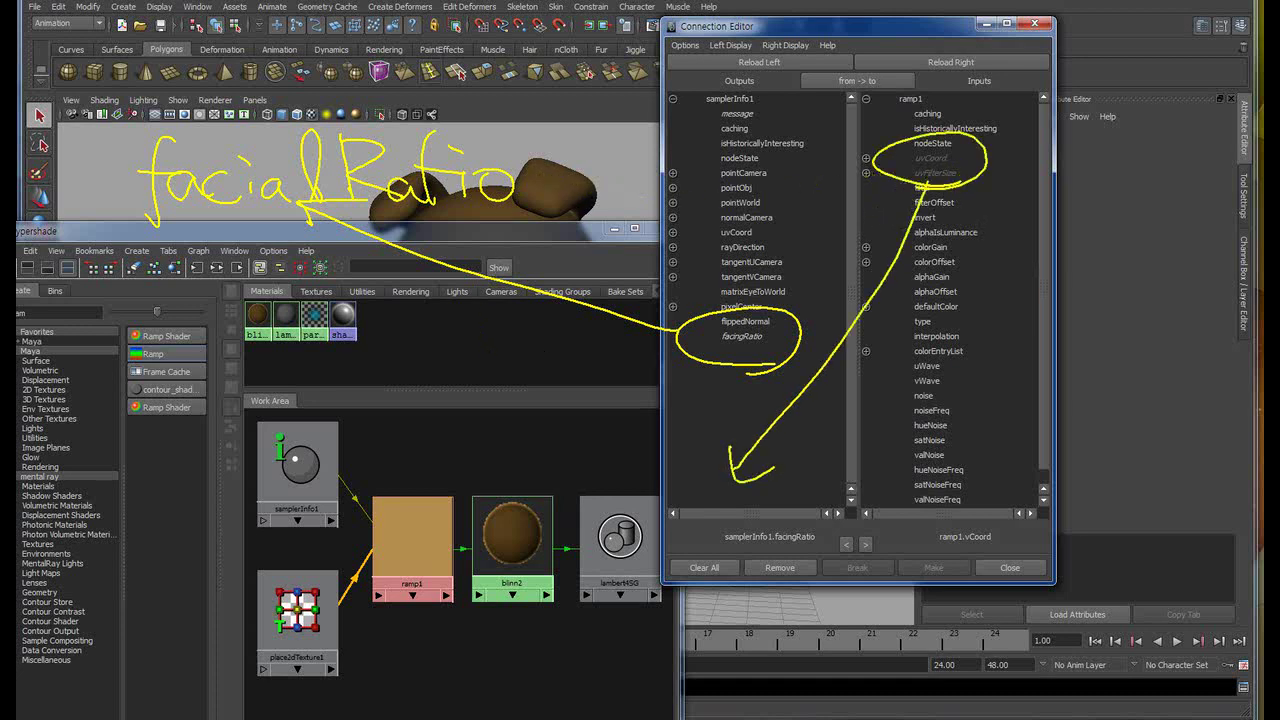
pyautogui.moveTo(660, 503)
pyautogui.mouseDown()
pyautogui.moveTo(668, 555)
pyautogui.moveTo(700, 500)
pyautogui.moveTo(752, 500)
pyautogui.mouseUp()
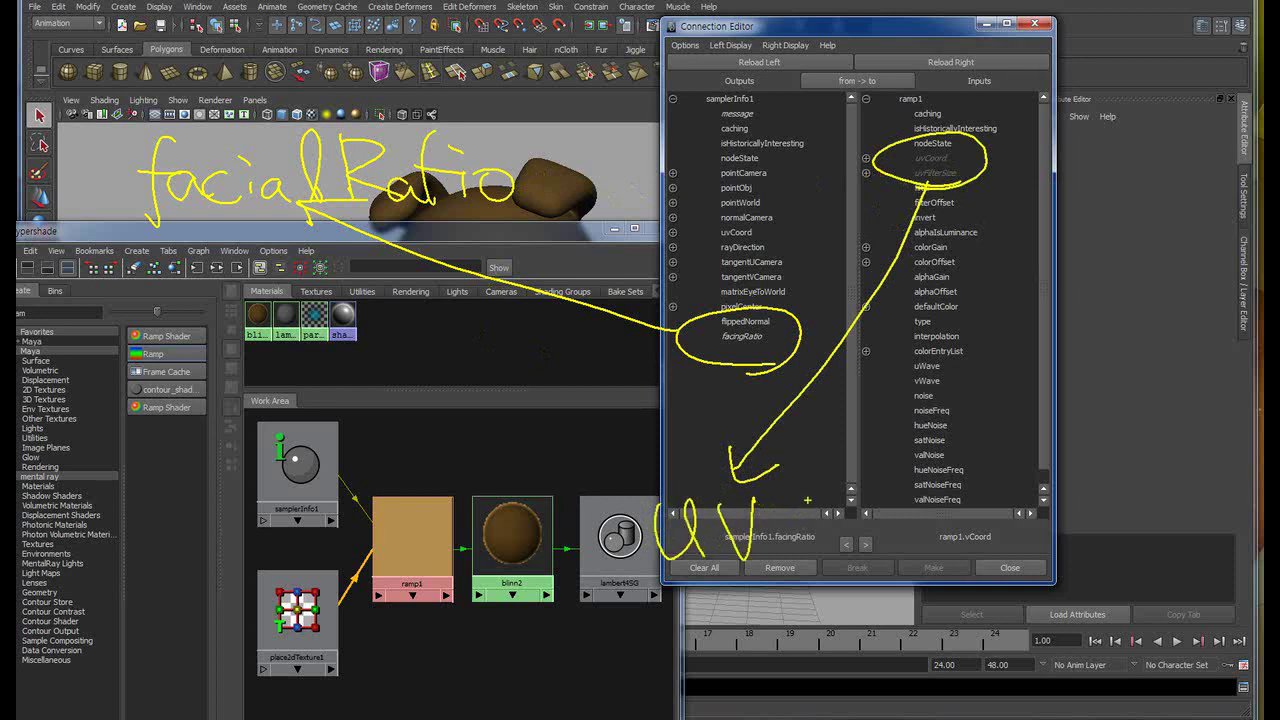
pyautogui.moveTo(829, 485)
pyautogui.mouseDown()
pyautogui.moveTo(826, 550)
pyautogui.moveTo(853, 521)
pyautogui.moveTo(950, 528)
pyautogui.moveTo(986, 545)
pyautogui.mouseUp()
pyautogui.moveTo(978, 462); pyautogui.dragTo(984, 566)
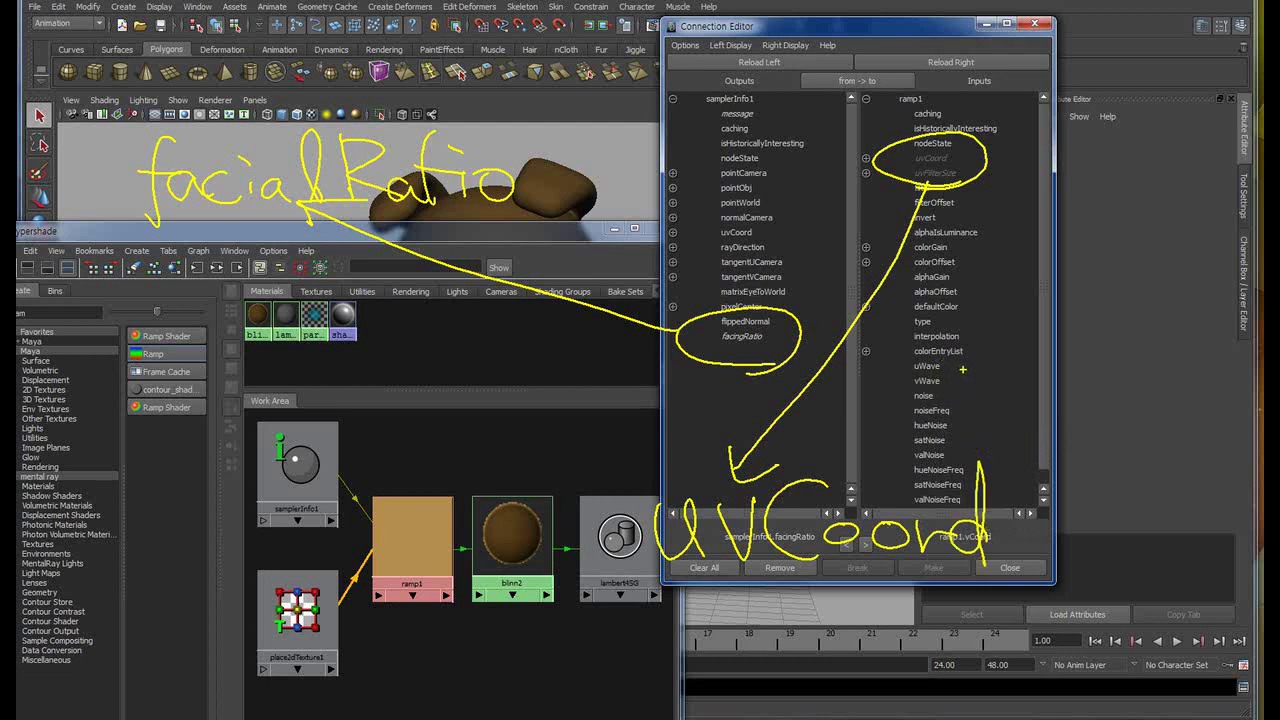
pyautogui.press('Escape')
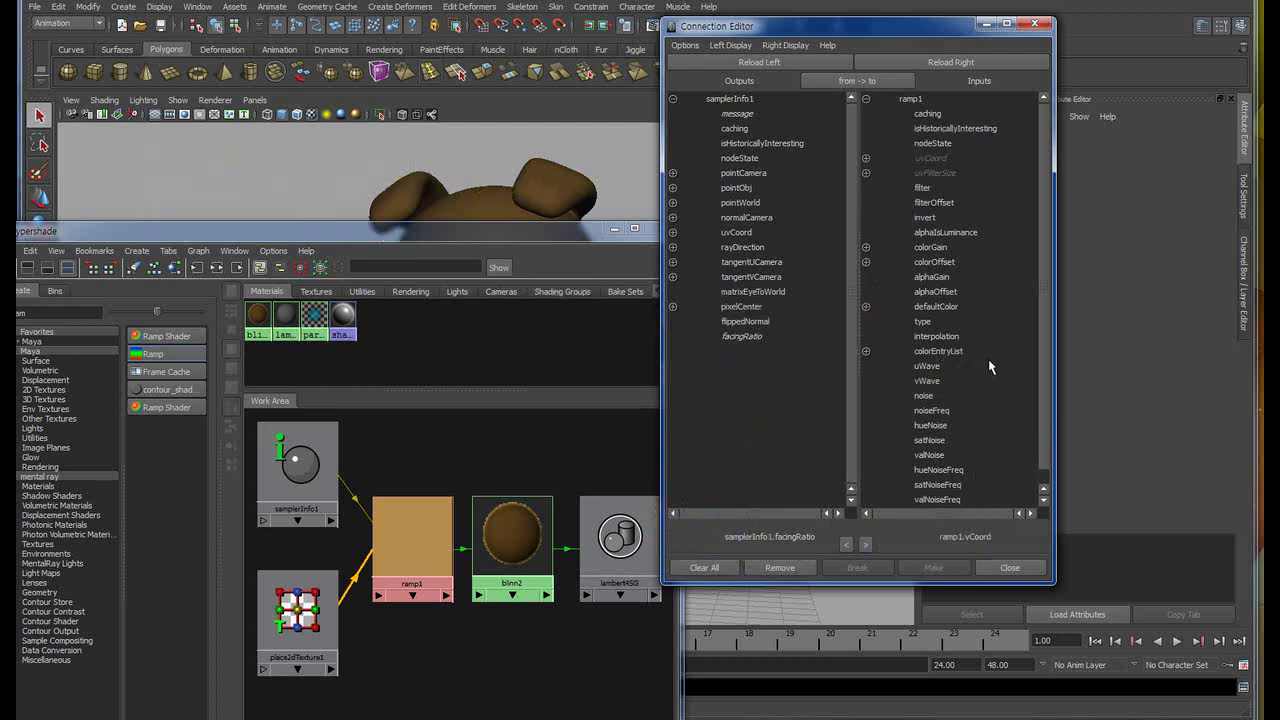
# - Expand uvCoord, annotate the vCoord input, then close the Connection Editor
pyautogui.click(866, 159)
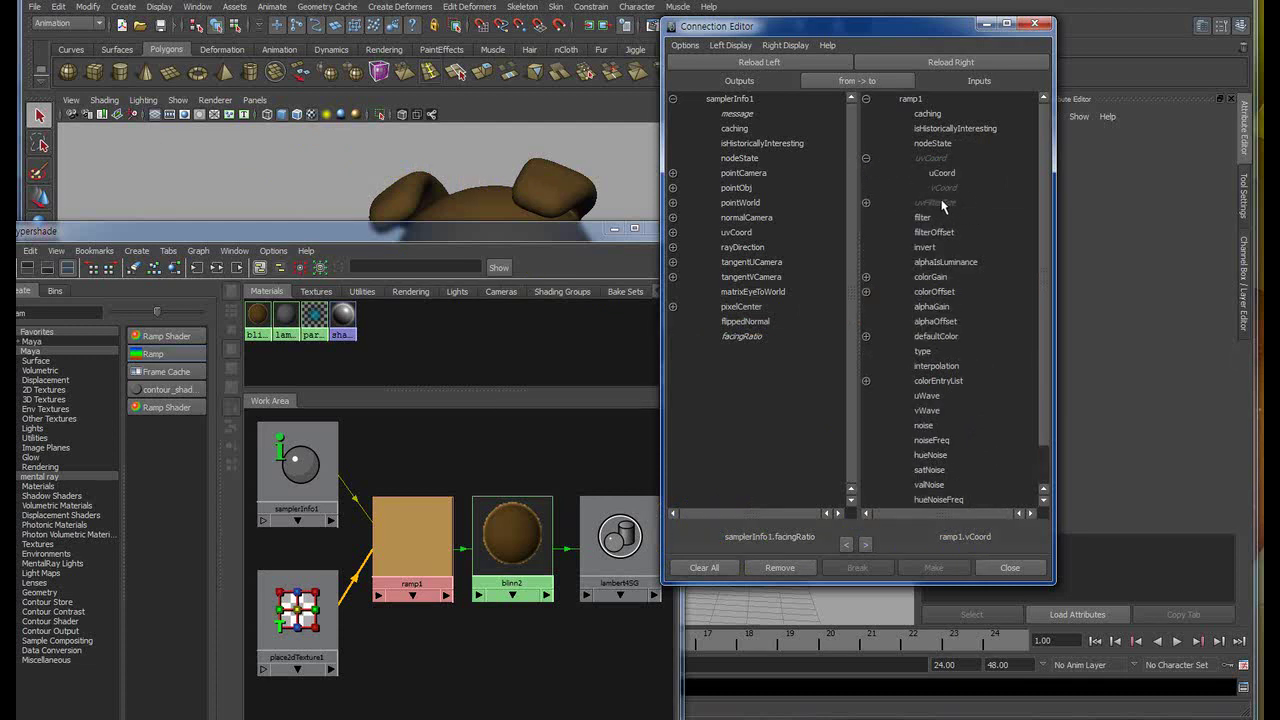
pyautogui.hotkey('ctrl', '2')
pyautogui.moveTo(969, 203)
pyautogui.mouseDown()
pyautogui.moveTo(822, 400)
pyautogui.moveTo(860, 386)
pyautogui.mouseUp()
pyautogui.moveTo(678, 452); pyautogui.dragTo(726, 461)
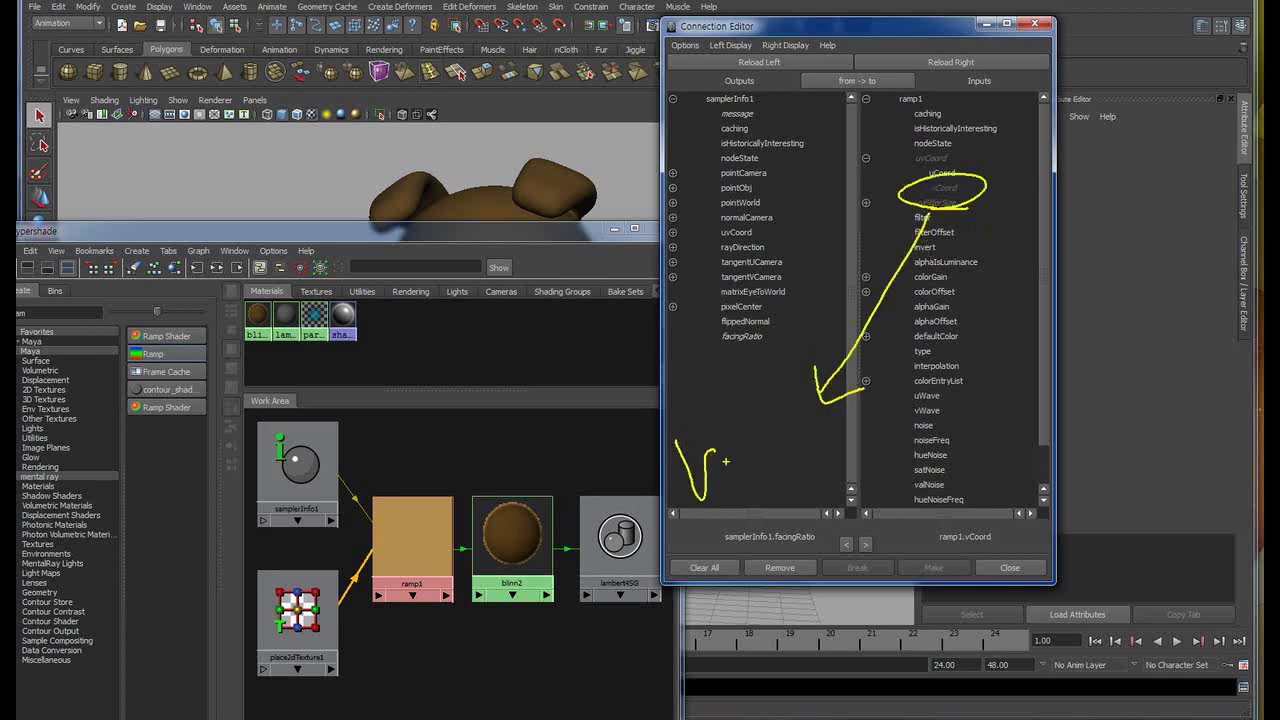
pyautogui.moveTo(784, 421)
pyautogui.mouseDown()
pyautogui.moveTo(790, 490)
pyautogui.moveTo(812, 466)
pyautogui.moveTo(948, 466)
pyautogui.moveTo(956, 500)
pyautogui.mouseUp()
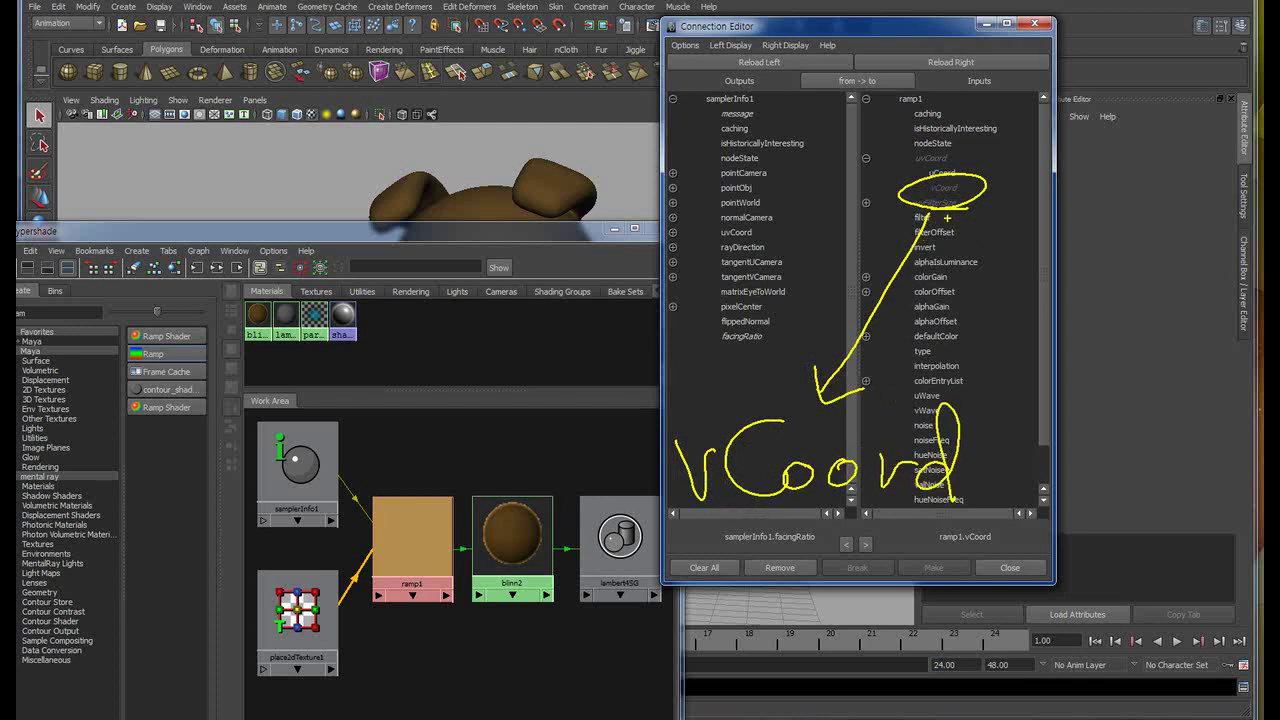
pyautogui.click(1010, 567)
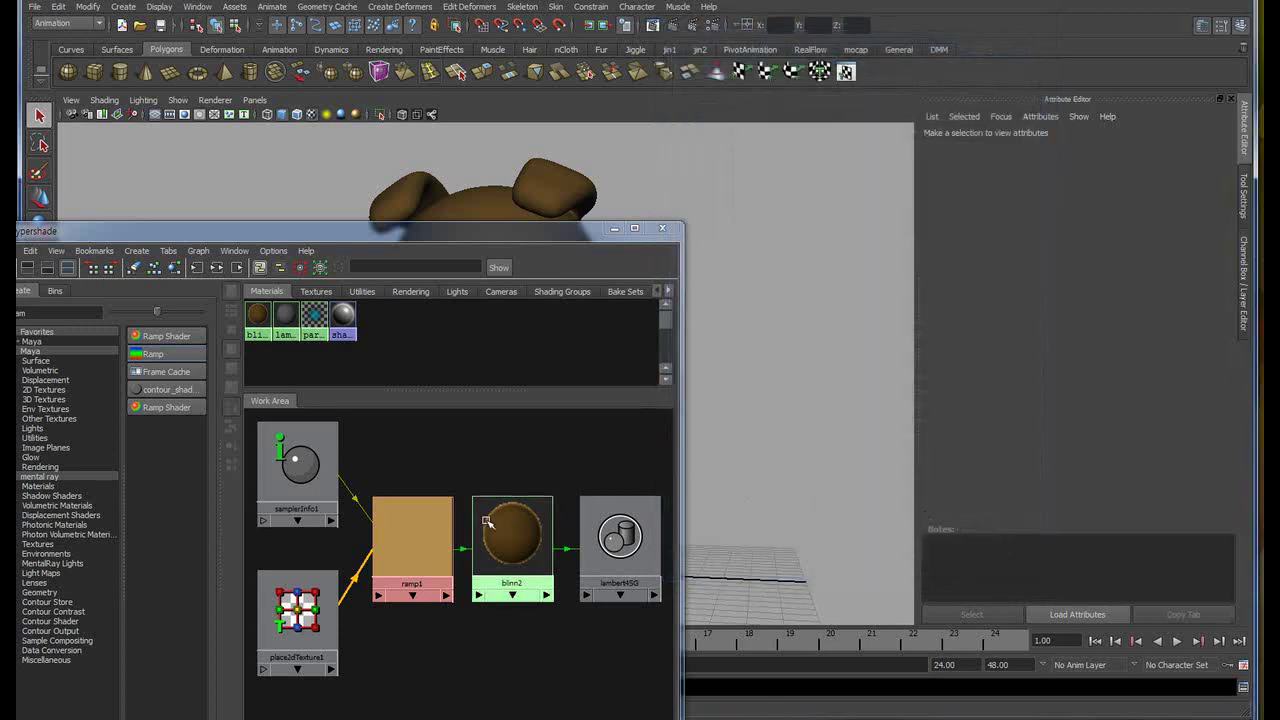
# - Show ramp1's attributes and mark its Type as V Ramp
pyautogui.click(412, 540)
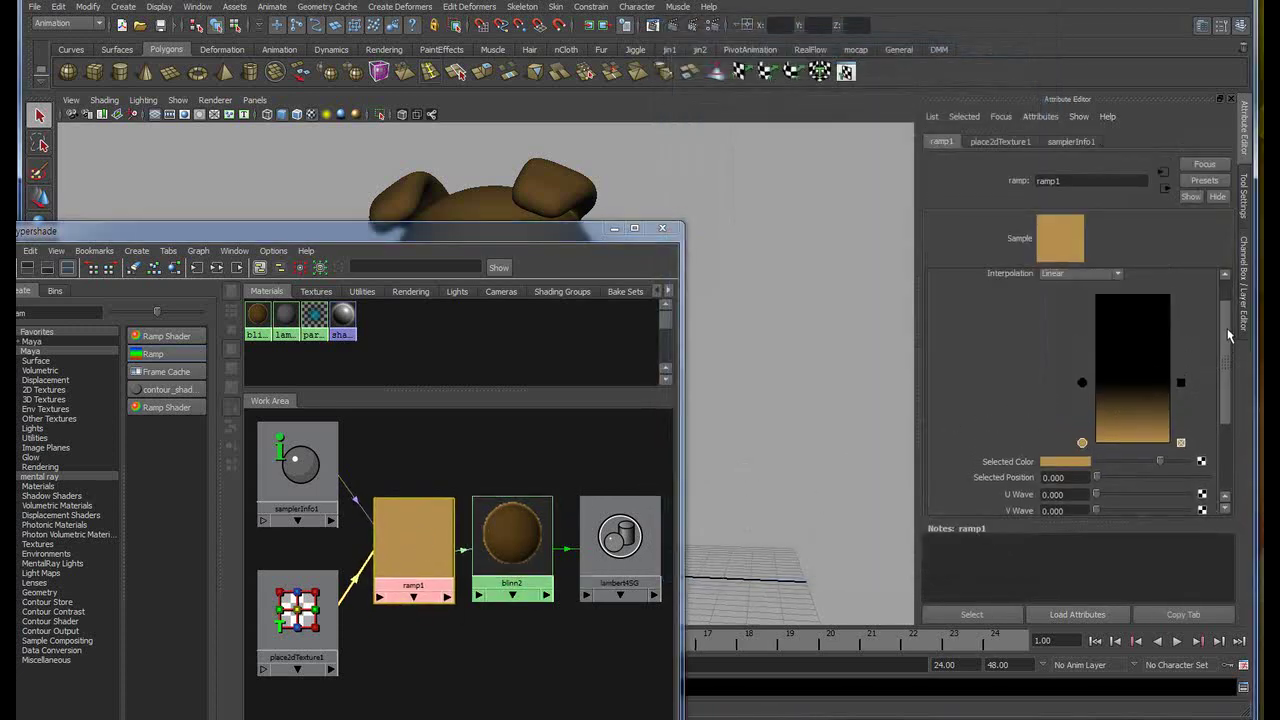
pyautogui.scroll(2, 1211, 357)
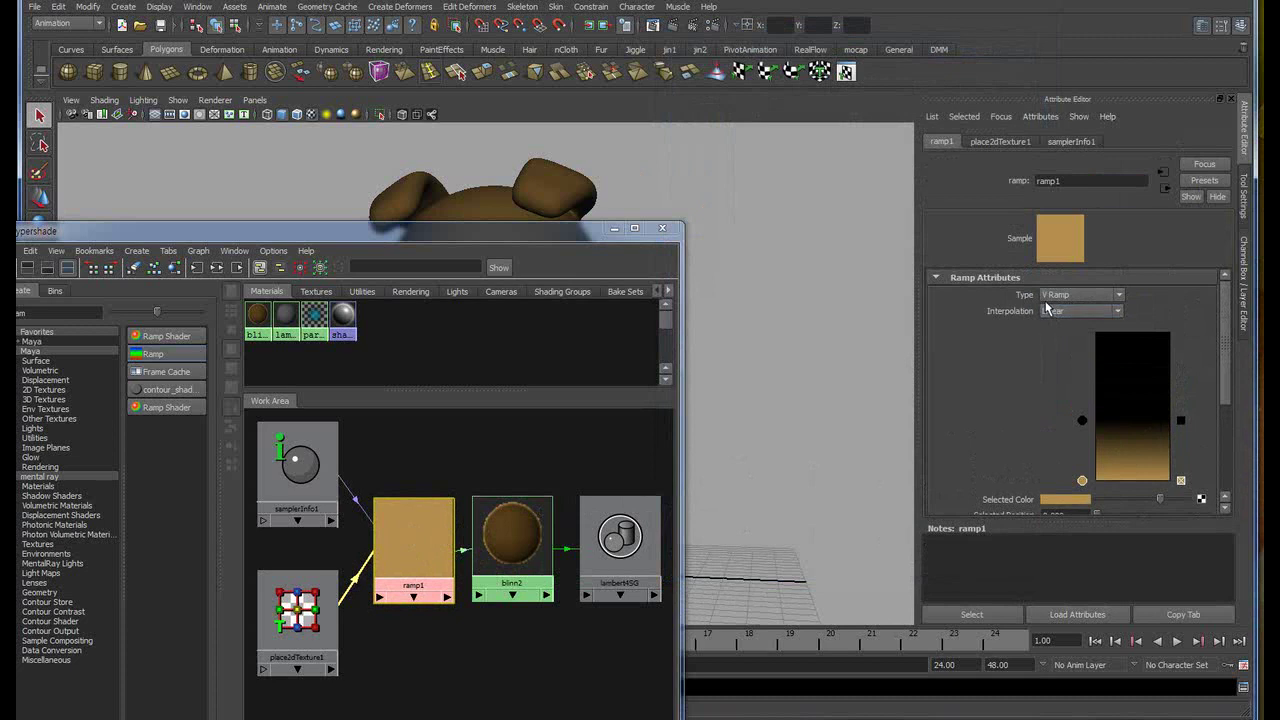
pyautogui.moveTo(1018, 287)
pyautogui.mouseDown()
pyautogui.moveTo(1070, 313)
pyautogui.moveTo(835, 258)
pyautogui.moveTo(855, 290)
pyautogui.moveTo(880, 251)
pyautogui.mouseUp()
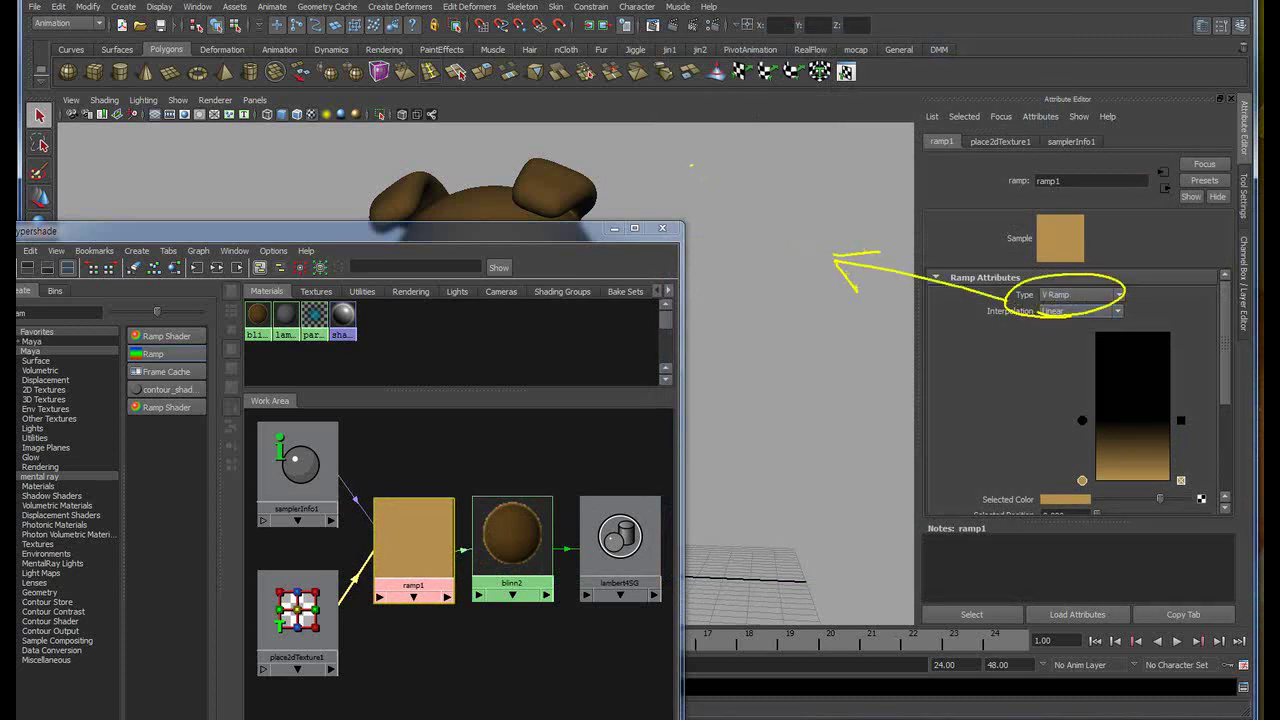
pyautogui.moveTo(692, 163)
pyautogui.mouseDown()
pyautogui.moveTo(728, 150)
pyautogui.moveTo(745, 215)
pyautogui.mouseUp()
pyautogui.moveTo(745, 150)
pyautogui.mouseDown()
pyautogui.moveTo(790, 205)
pyautogui.moveTo(892, 208)
pyautogui.moveTo(894, 266)
pyautogui.mouseUp()
pyautogui.moveTo(892, 190); pyautogui.dragTo(880, 218)
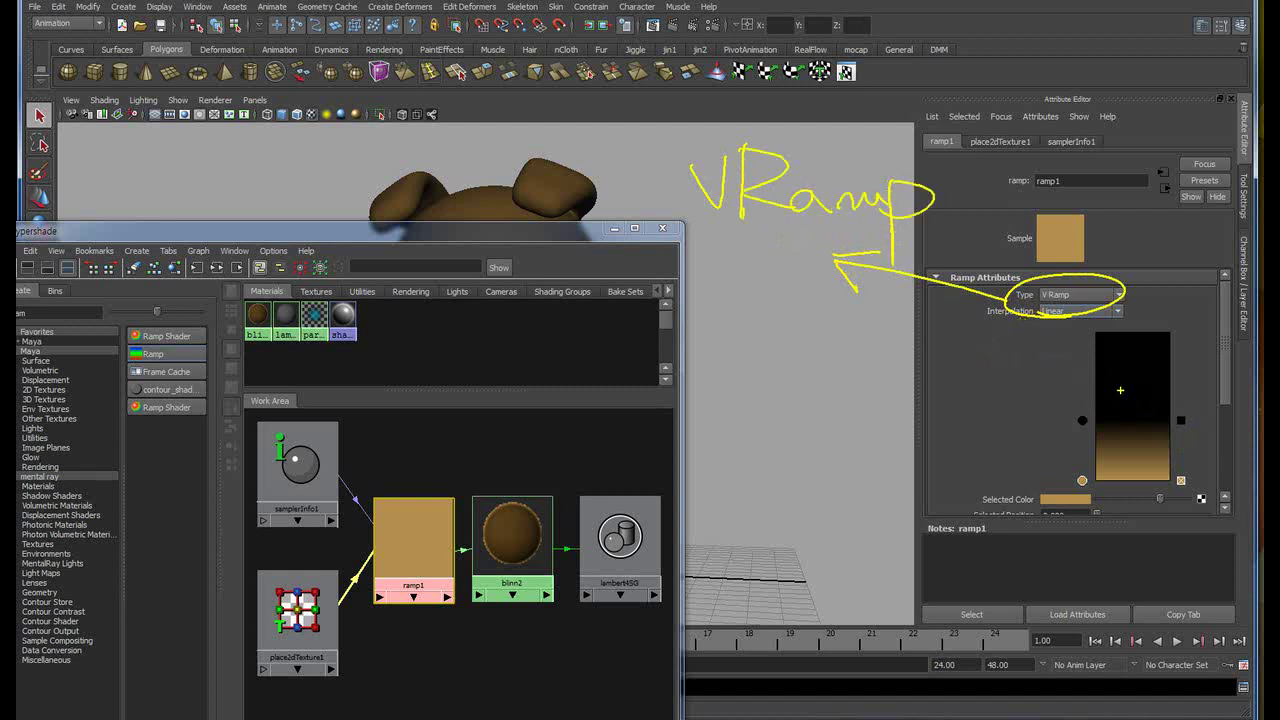
pyautogui.click(422, 544)
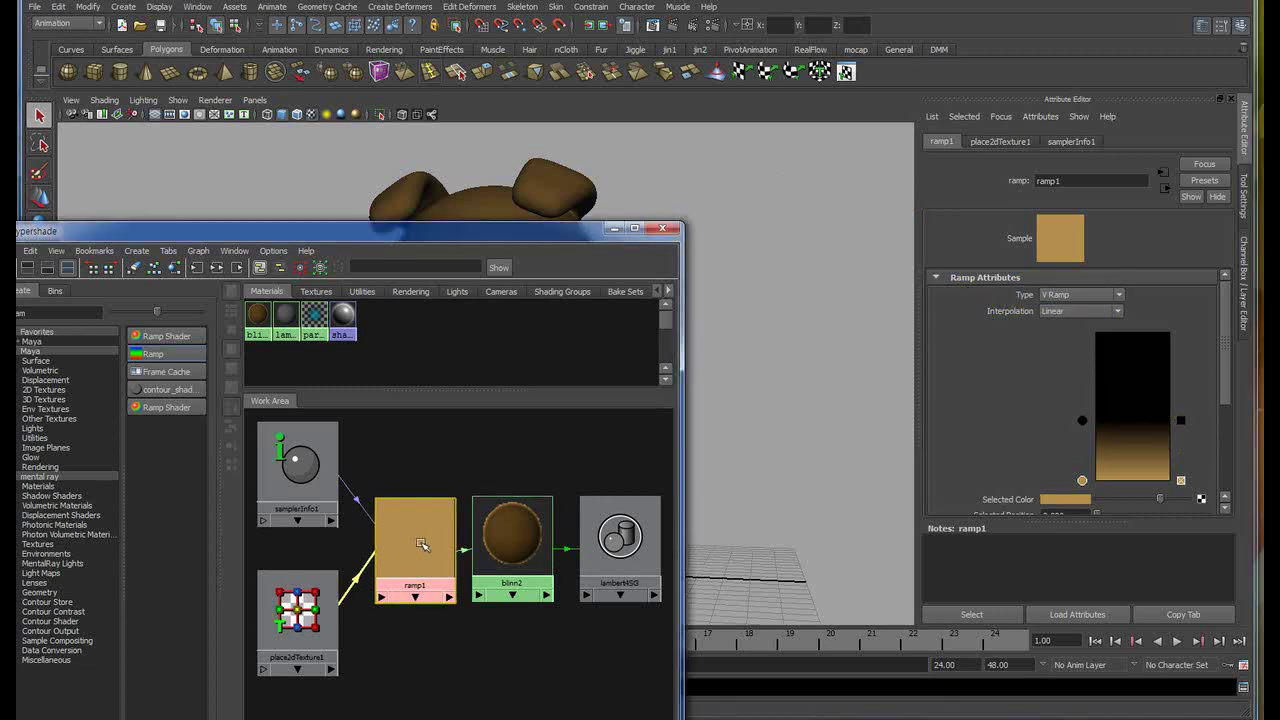
# - Show blinn2's ramp-driven Incandescence, then minimize the Hypershade
pyautogui.click(505, 550)
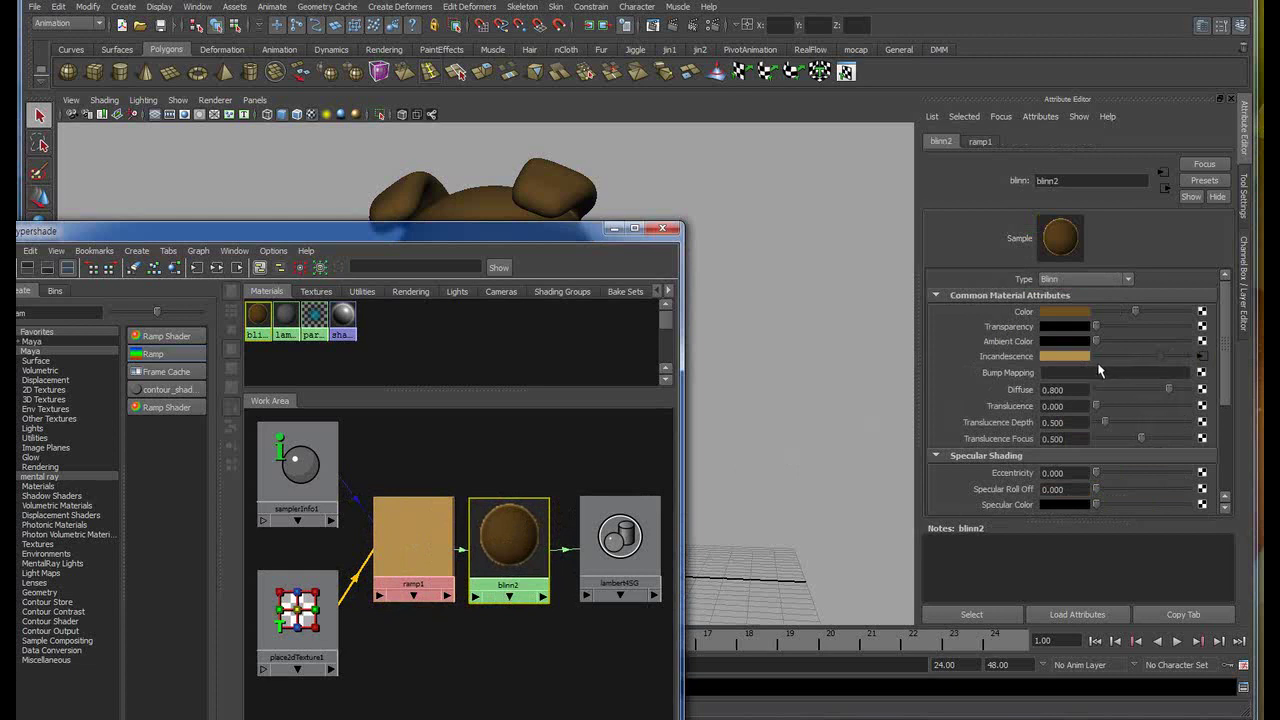
pyautogui.moveTo(1085, 367)
pyautogui.mouseDown()
pyautogui.moveTo(946, 362)
pyautogui.moveTo(1022, 388)
pyautogui.mouseUp()
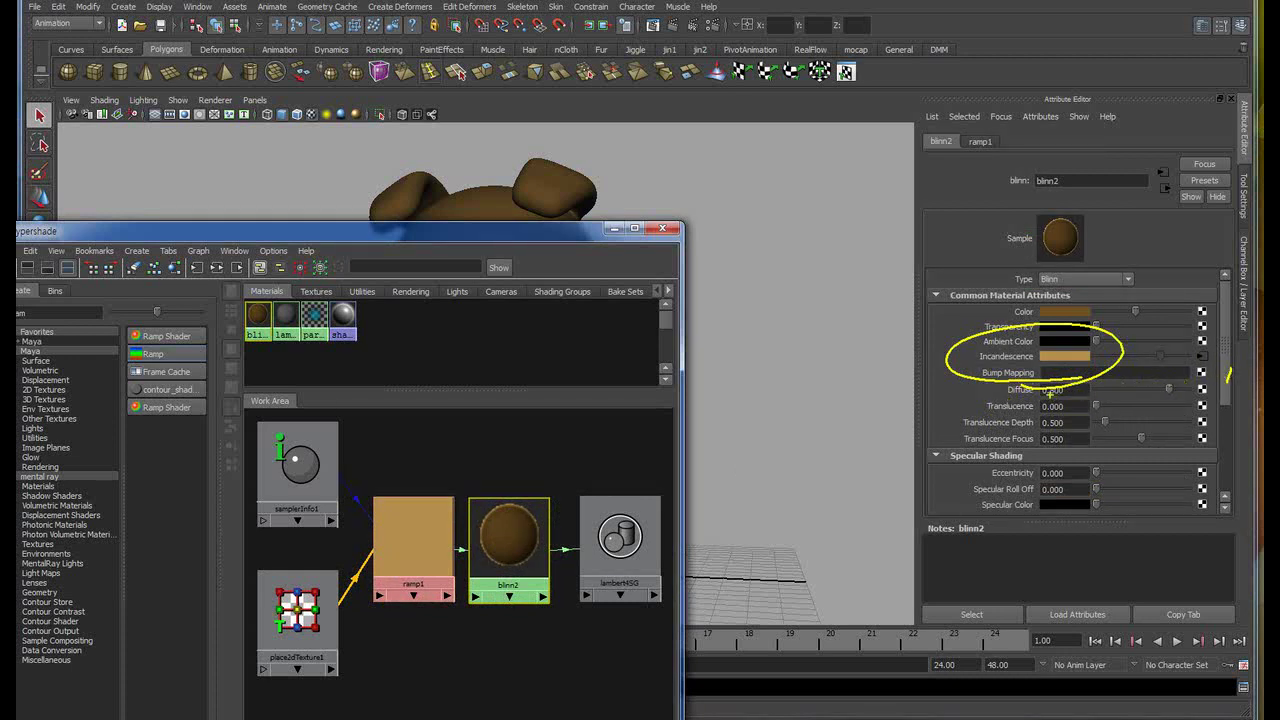
pyautogui.press('Escape')
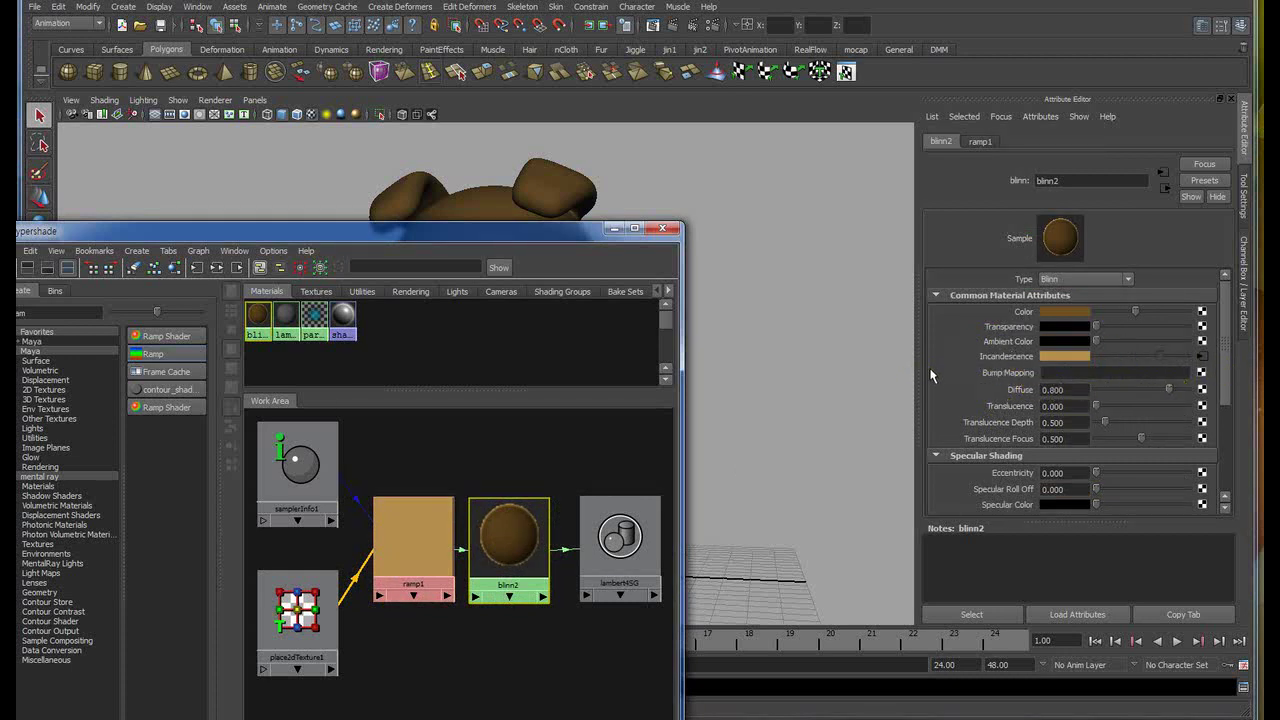
pyautogui.moveTo(545, 250); pyautogui.dragTo(589, 234)
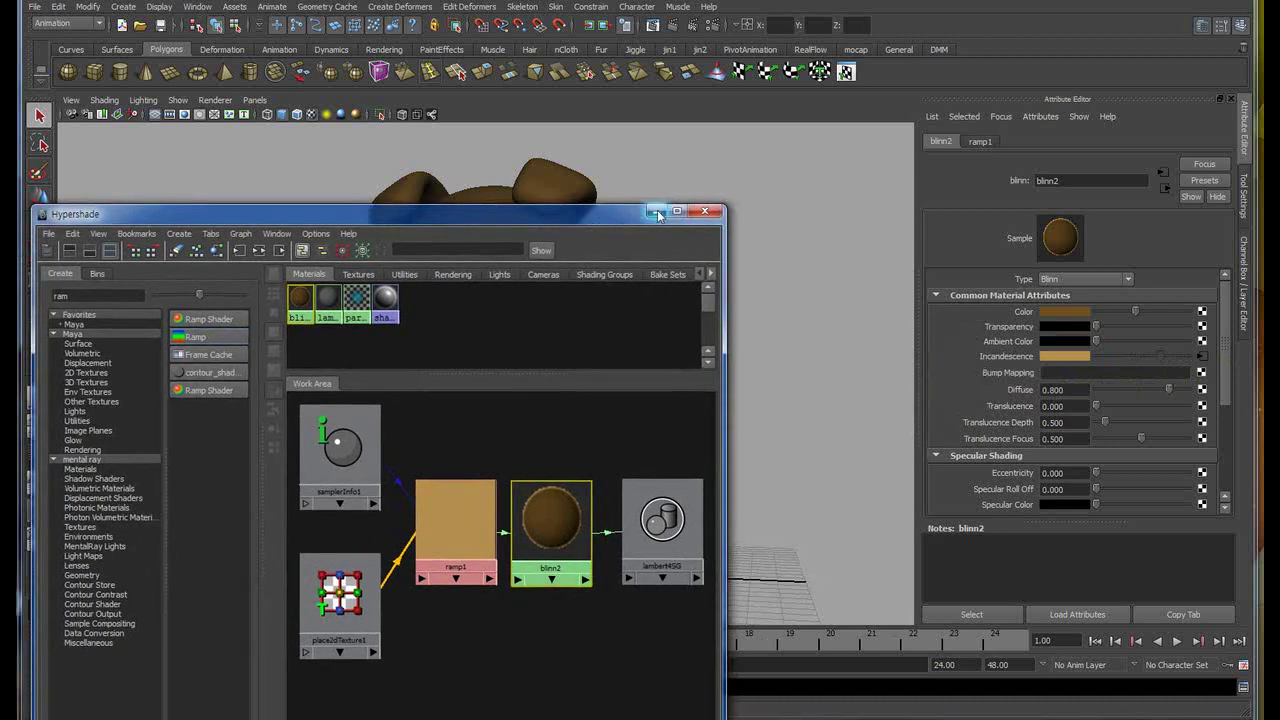
pyautogui.click(658, 212)
# - Render the dog in mental ray and handwrite a Korean thank-you note on it
pyautogui.moveTo(651, 271)
pyautogui.keyDown('alt'); pyautogui.mouseDown()
pyautogui.moveTo(614, 304)
pyautogui.moveTo(711, 300)
pyautogui.mouseUp(); pyautogui.keyUp('alt')
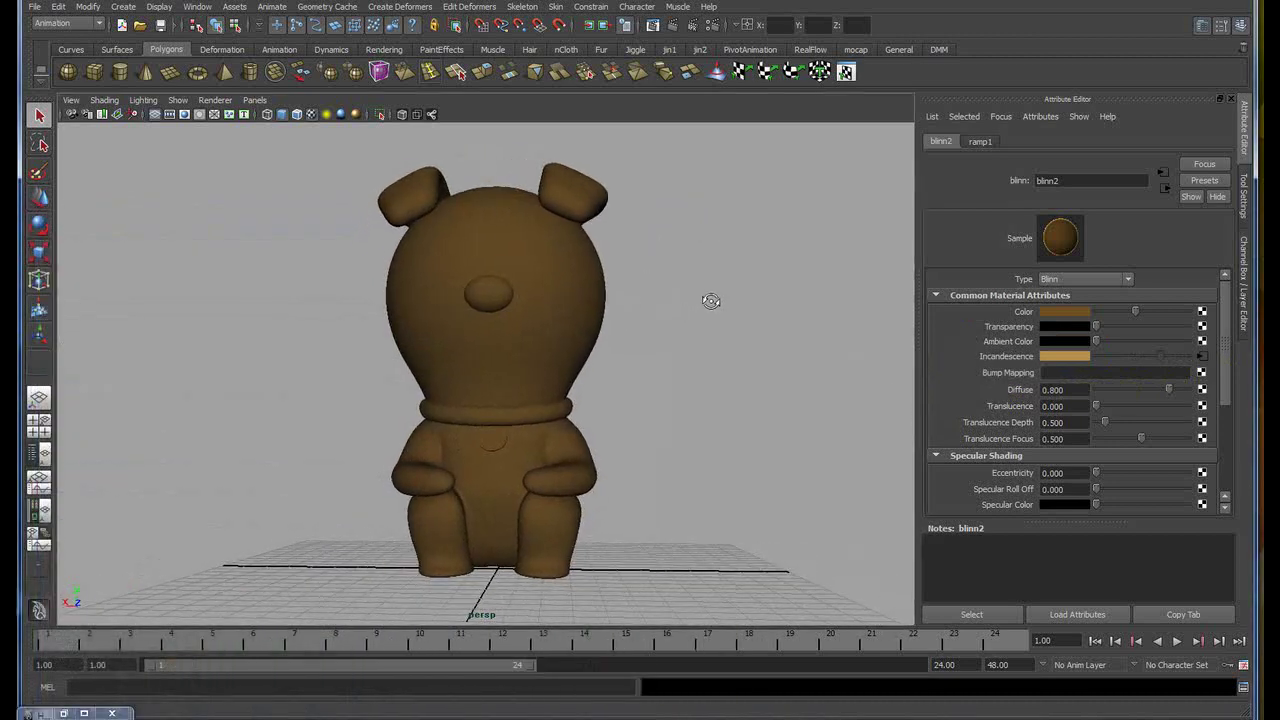
pyautogui.click(656, 25)
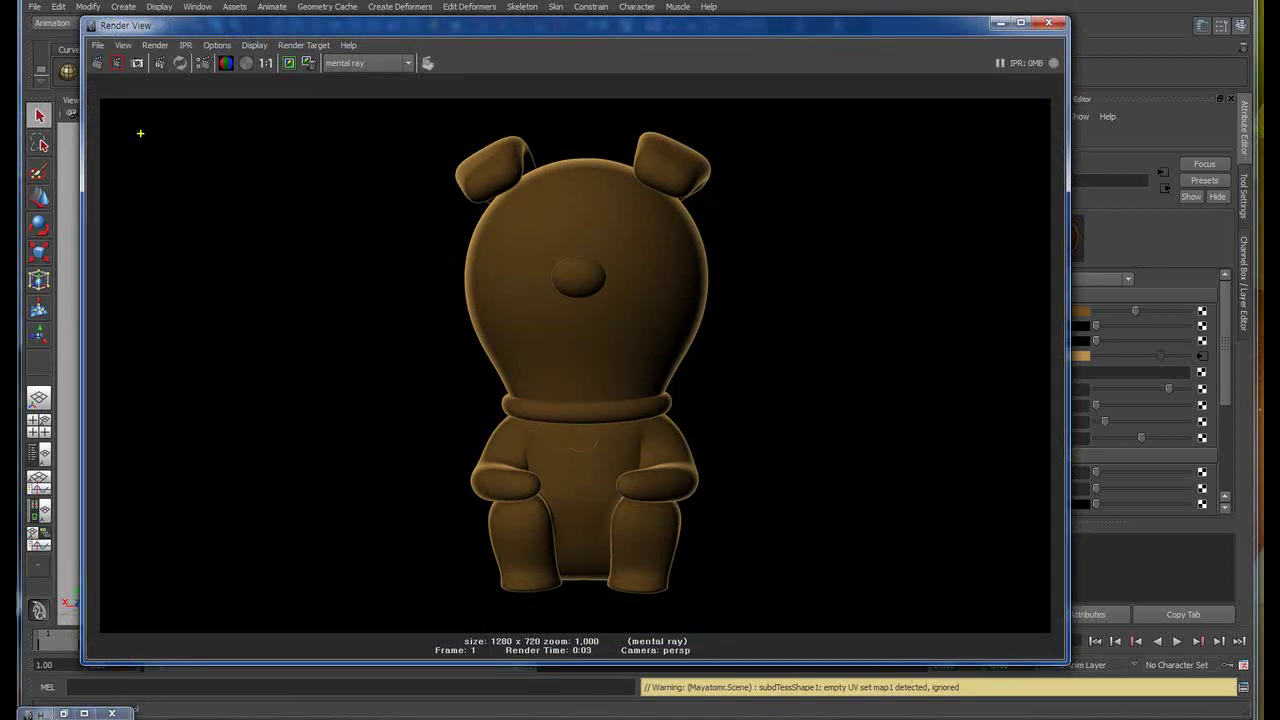
pyautogui.moveTo(130, 127); pyautogui.dragTo(130, 200)
pyautogui.moveTo(182, 126)
pyautogui.mouseDown()
pyautogui.moveTo(183, 188)
pyautogui.moveTo(199, 147)
pyautogui.mouseUp()
pyautogui.moveTo(169, 182); pyautogui.dragTo(172, 215)
pyautogui.moveTo(234, 141); pyautogui.dragTo(215, 190)
pyautogui.moveTo(228, 162); pyautogui.dragTo(242, 190)
pyautogui.moveTo(254, 136); pyautogui.dragTo(257, 195)
pyautogui.moveTo(249, 166)
pyautogui.mouseDown()
pyautogui.moveTo(304, 139)
pyautogui.moveTo(296, 150)
pyautogui.moveTo(328, 168)
pyautogui.mouseUp()
pyautogui.moveTo(330, 146); pyautogui.dragTo(357, 146)
pyautogui.moveTo(303, 184); pyautogui.dragTo(300, 186)
pyautogui.moveTo(277, 197); pyautogui.dragTo(336, 196)
pyautogui.moveTo(362, 150)
pyautogui.mouseDown()
pyautogui.moveTo(440, 155)
pyautogui.moveTo(440, 186)
pyautogui.mouseUp()
pyautogui.moveTo(449, 125)
pyautogui.mouseDown()
pyautogui.moveTo(451, 199)
pyautogui.moveTo(492, 158)
pyautogui.mouseUp()
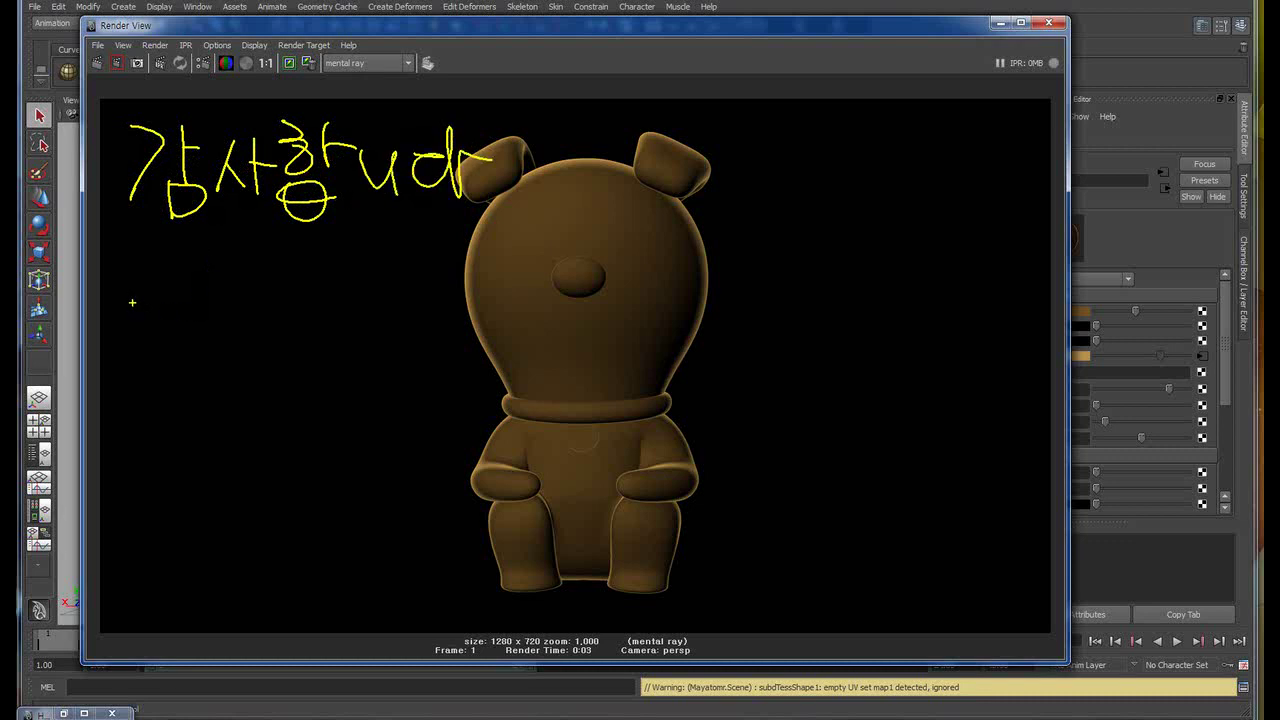
# - Handwrite 'Thank you' below the Korean note on the render
pyautogui.moveTo(122, 296)
pyautogui.mouseDown()
pyautogui.moveTo(220, 296)
pyautogui.moveTo(185, 387)
pyautogui.mouseUp()
pyautogui.moveTo(211, 287)
pyautogui.mouseDown()
pyautogui.moveTo(260, 368)
pyautogui.moveTo(318, 364)
pyautogui.mouseUp()
pyautogui.moveTo(322, 366); pyautogui.dragTo(376, 364)
pyautogui.moveTo(388, 286); pyautogui.dragTo(392, 372)
pyautogui.moveTo(432, 316); pyautogui.dragTo(456, 367)
pyautogui.moveTo(506, 322); pyautogui.dragTo(508, 382)
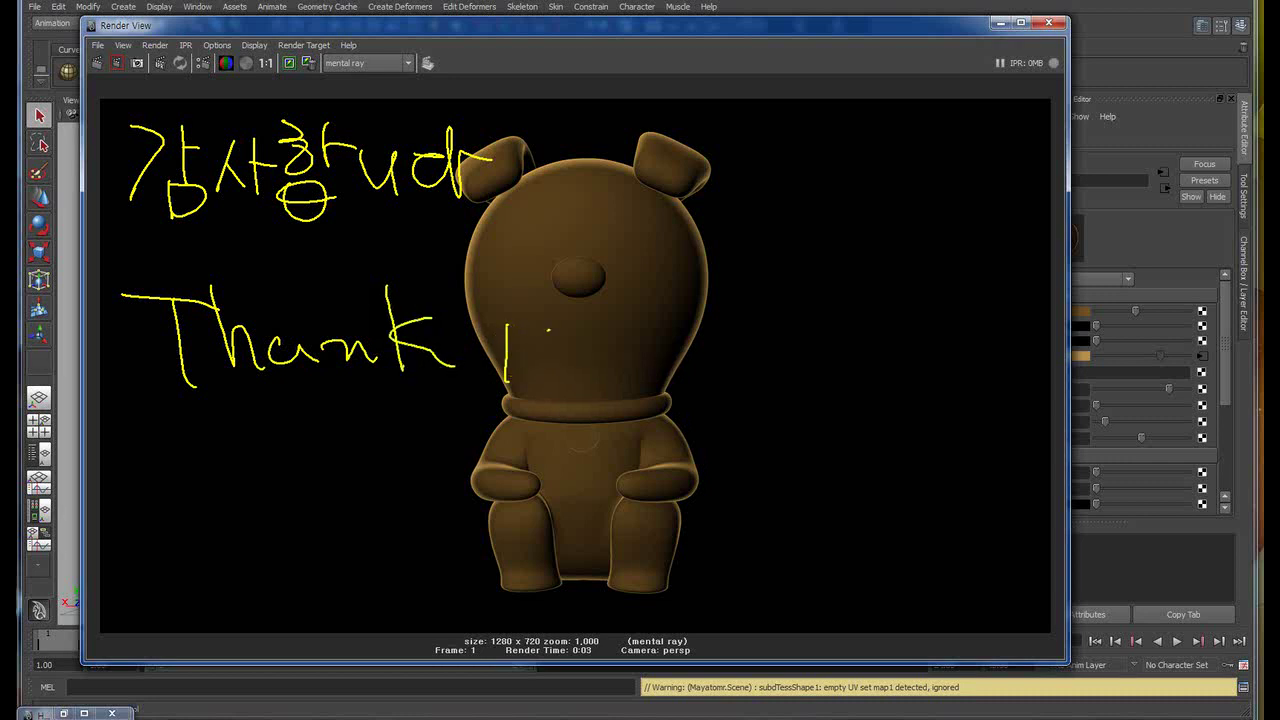
pyautogui.moveTo(548, 330)
pyautogui.mouseDown()
pyautogui.moveTo(508, 422)
pyautogui.moveTo(584, 336)
pyautogui.moveTo(650, 352)
pyautogui.mouseUp()
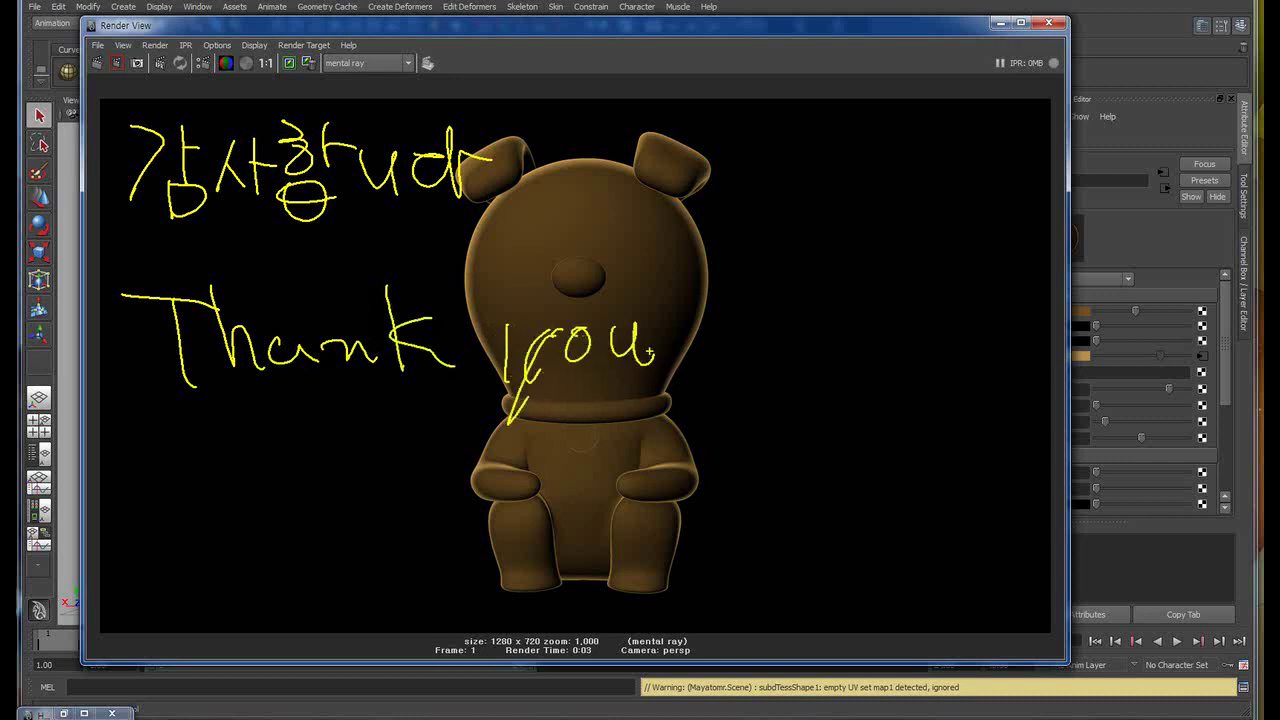